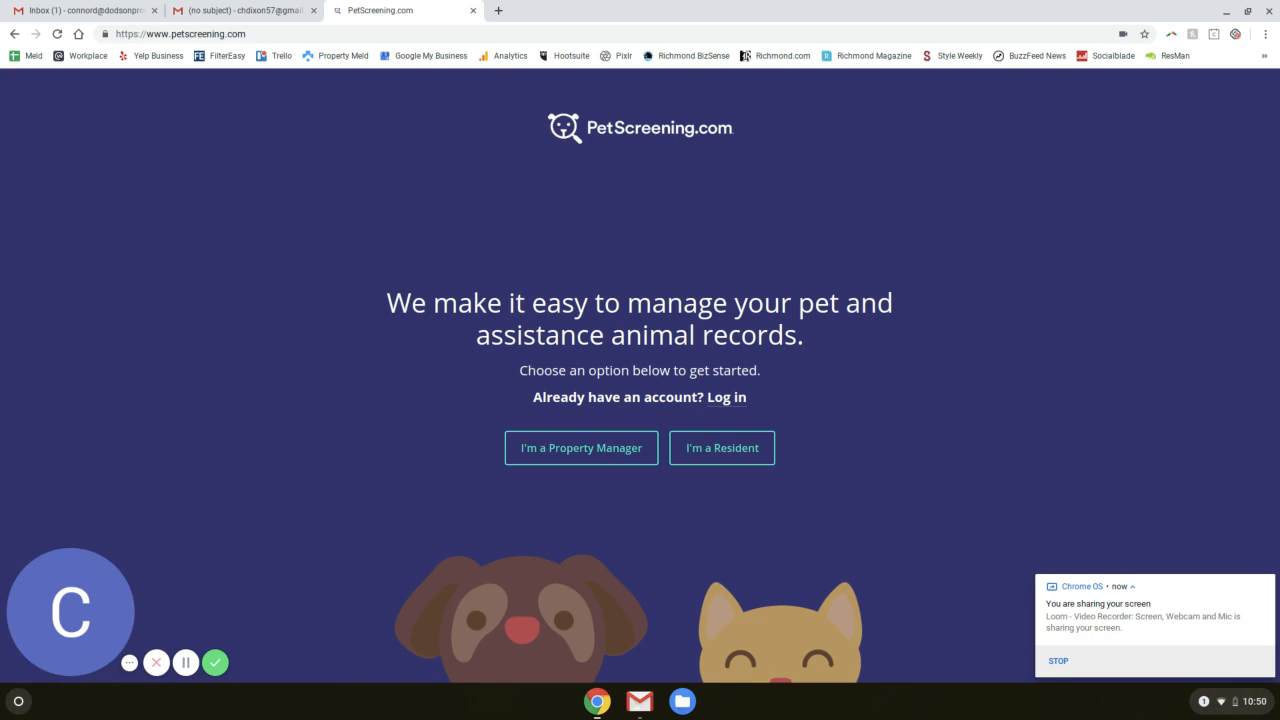
# Switch to the Gmail message, follow its dodsonpm.petscreening.com link, and start the Household Pets application.
pyautogui.click(245, 10)
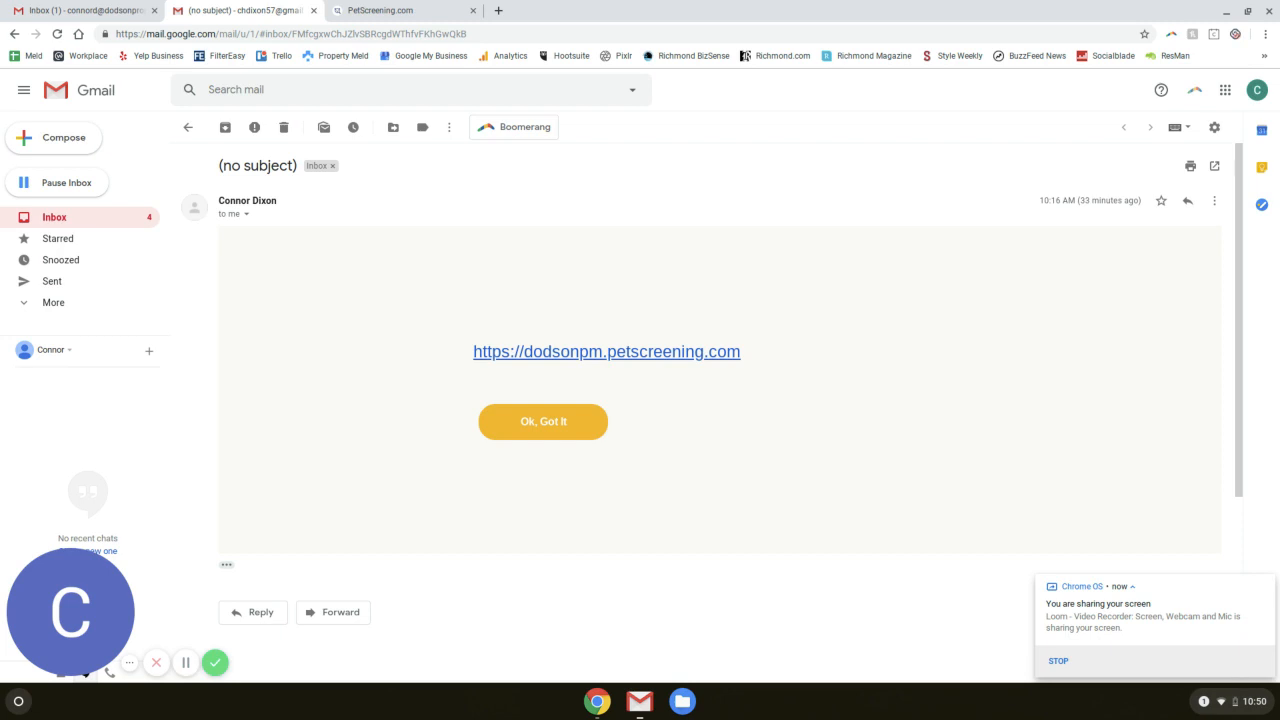
pyautogui.click(630, 354)
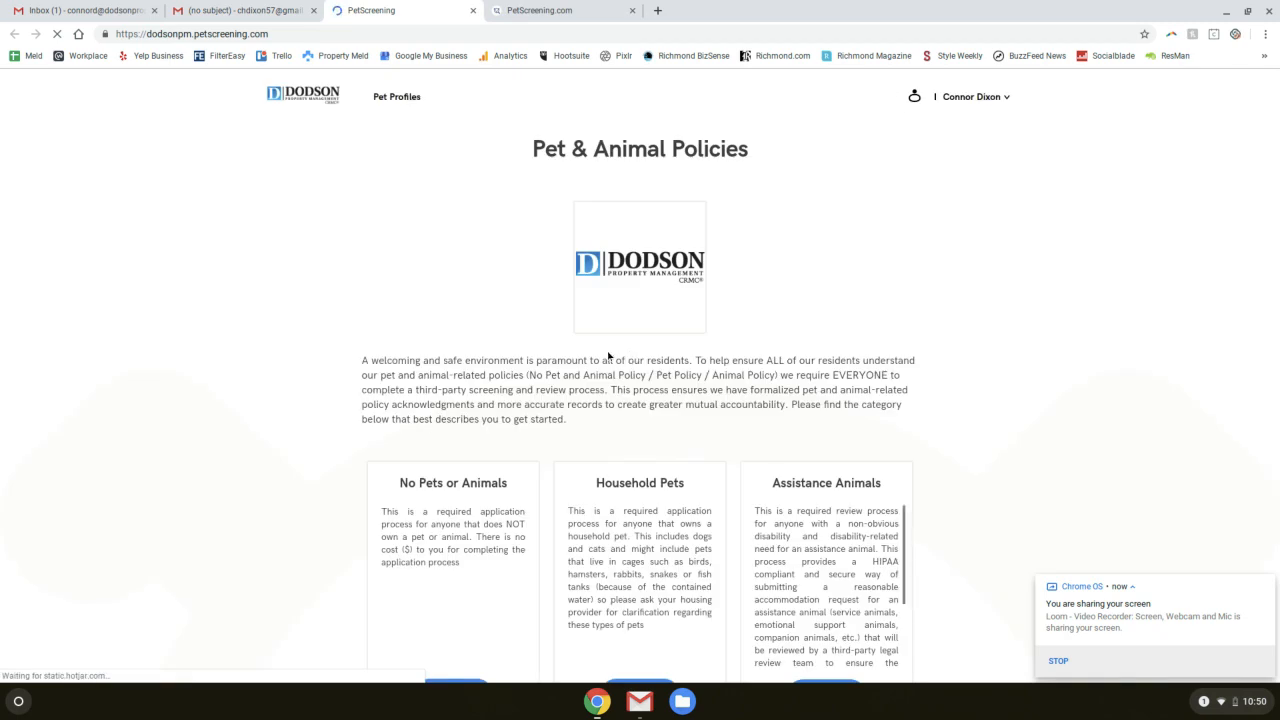
pyautogui.scroll(-1, 500, 298)
pyautogui.scroll(-3, 500, 296)
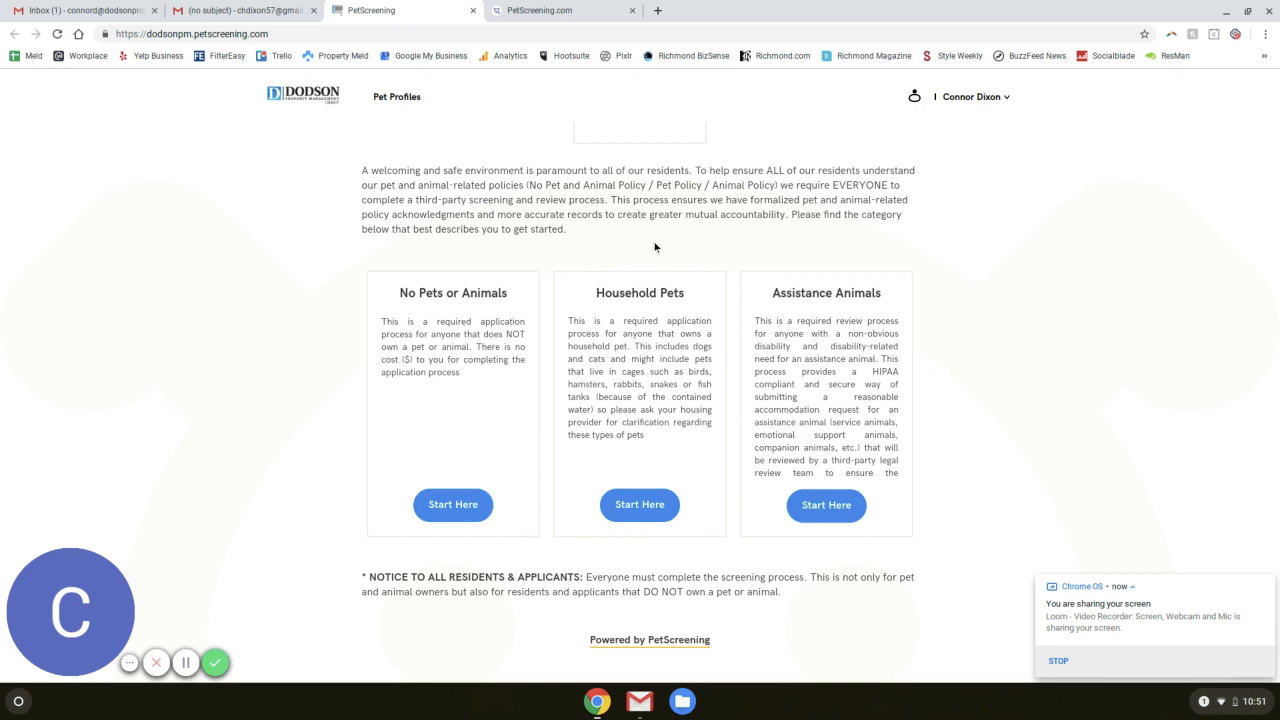
pyautogui.click(619, 505)
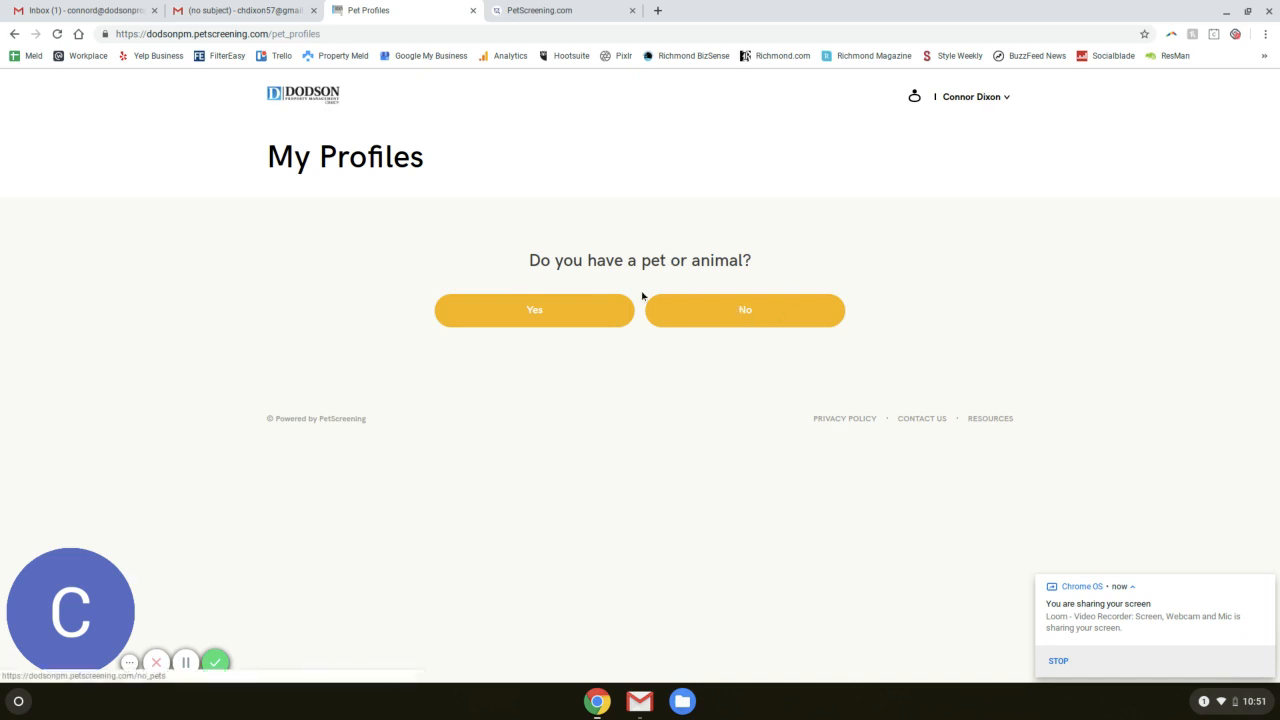
# Confirm having a pet, choose Dog as the animal, and create a household pet profile.
pyautogui.click(502, 316)
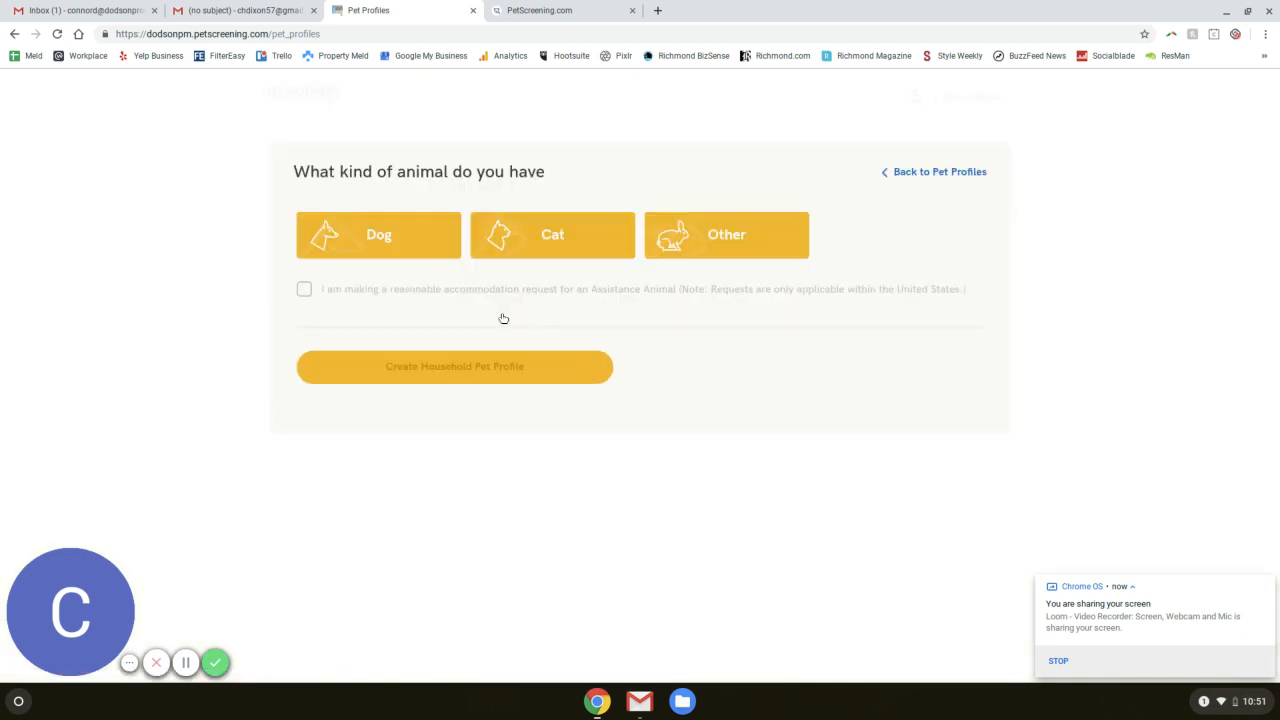
pyautogui.click(380, 253)
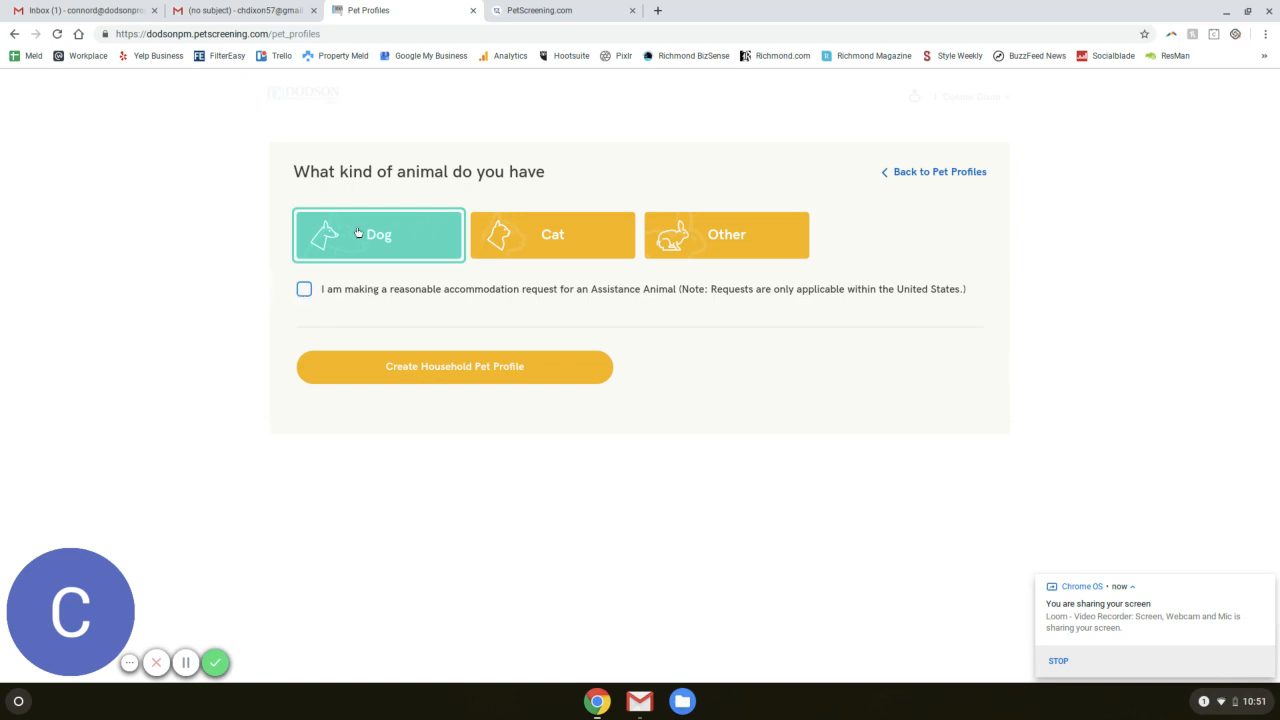
pyautogui.click(429, 368)
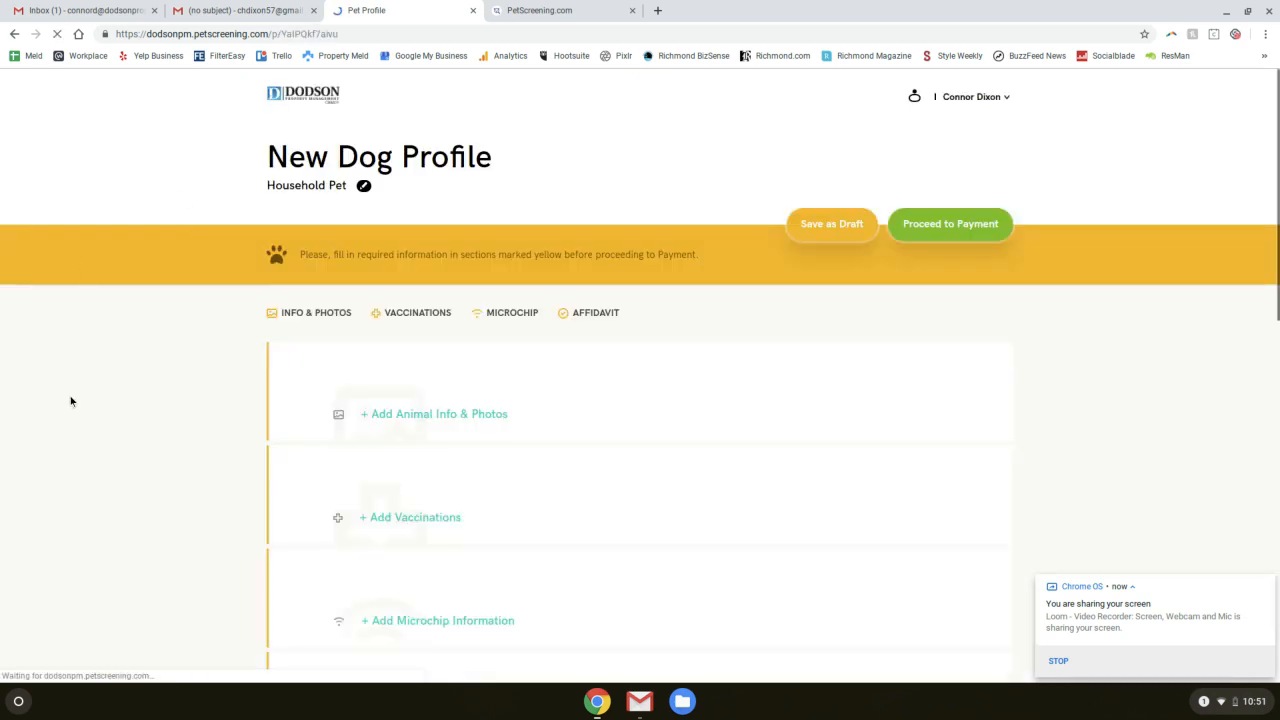
# Add the animal info with the name Dobbie and the breed Russell Terrier.
pyautogui.scroll(-3, 120, 329)
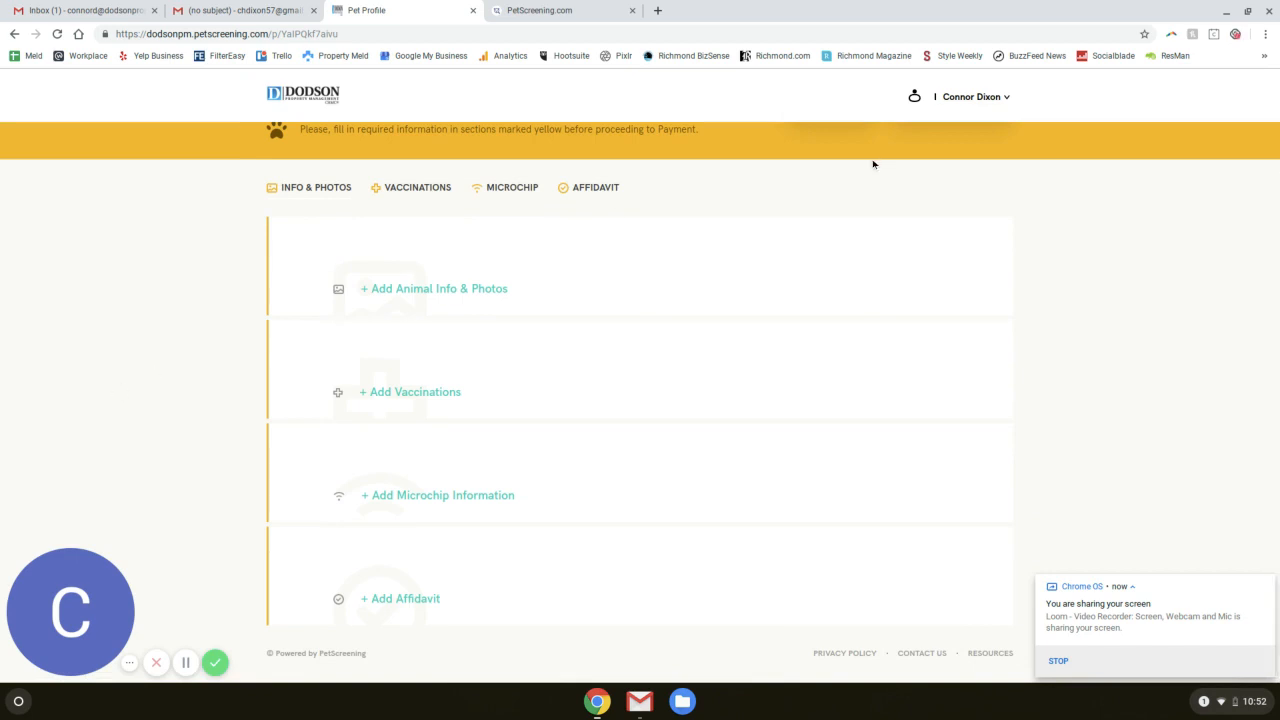
pyautogui.click(476, 247)
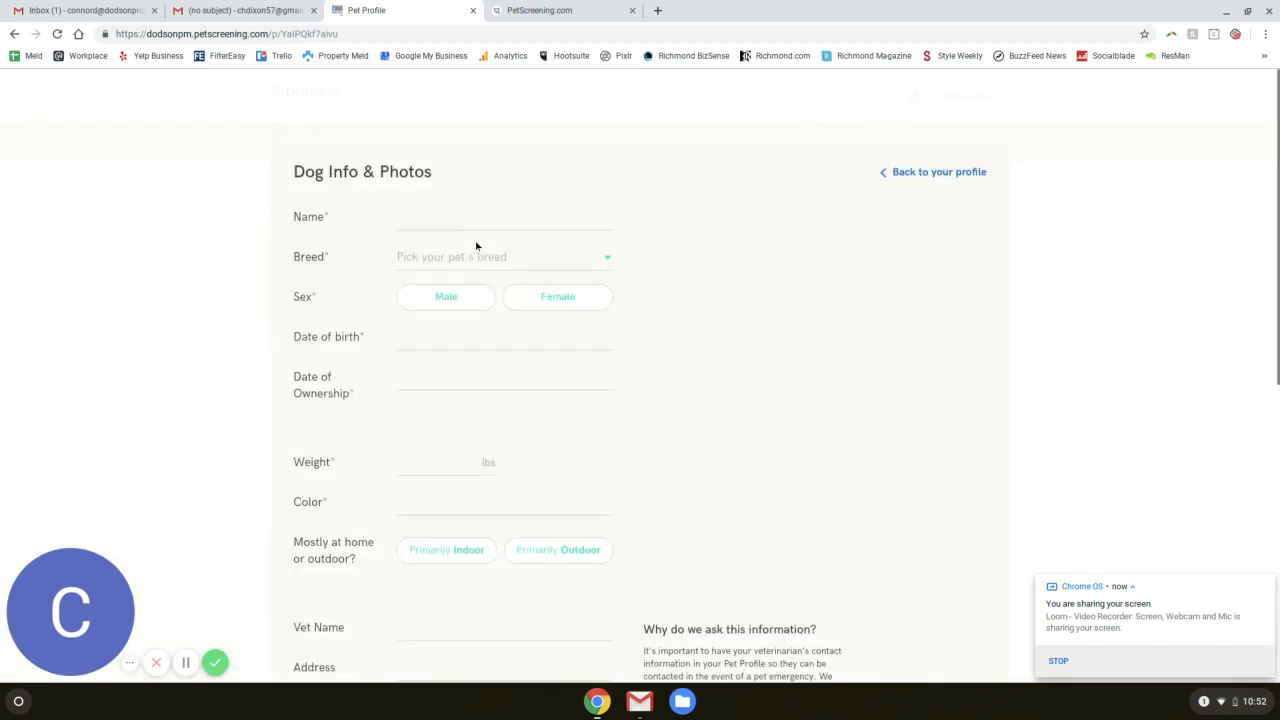
pyautogui.scroll(-1, 223, 388)
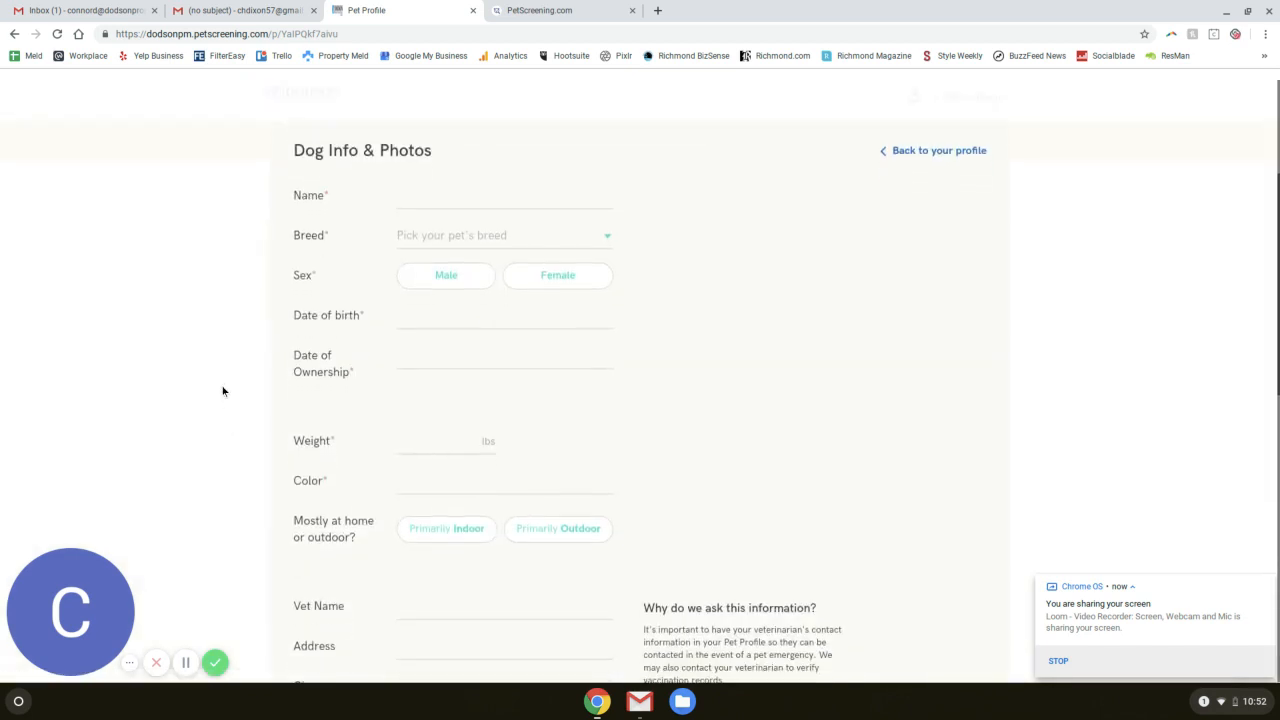
pyautogui.scroll(-1, 225, 393)
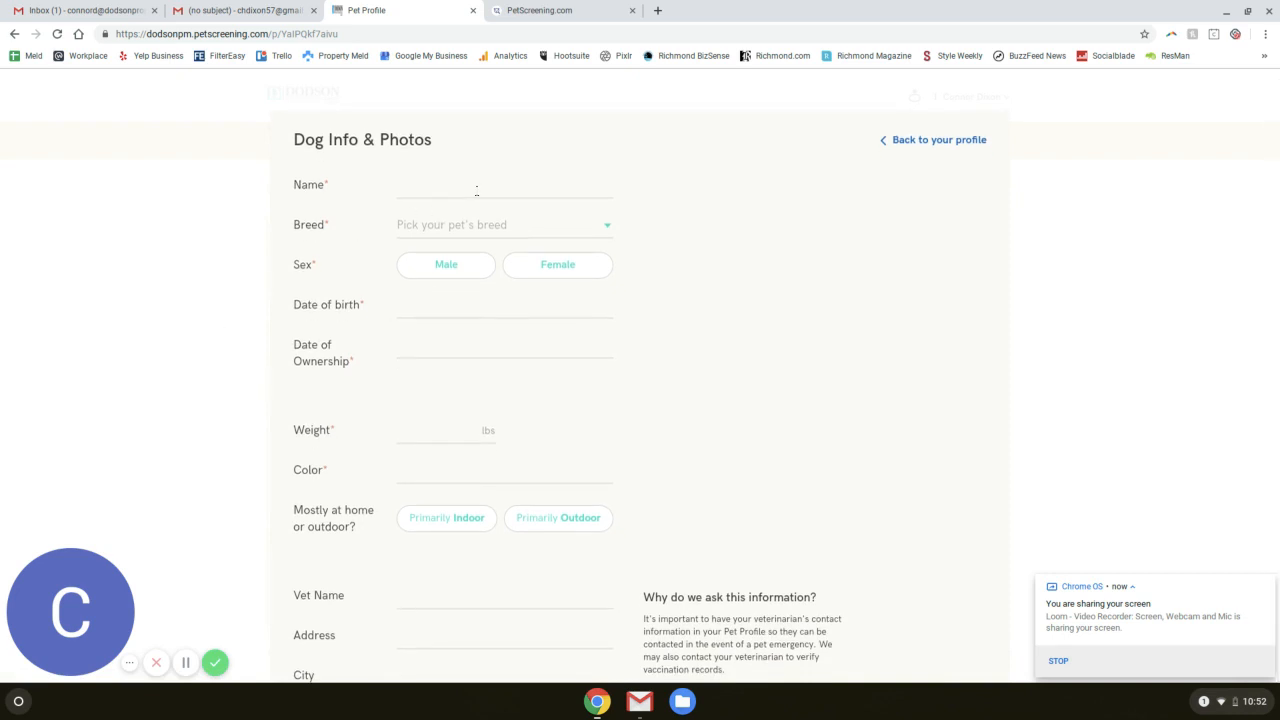
pyautogui.write('Dobbie')
pyautogui.press('Tab')
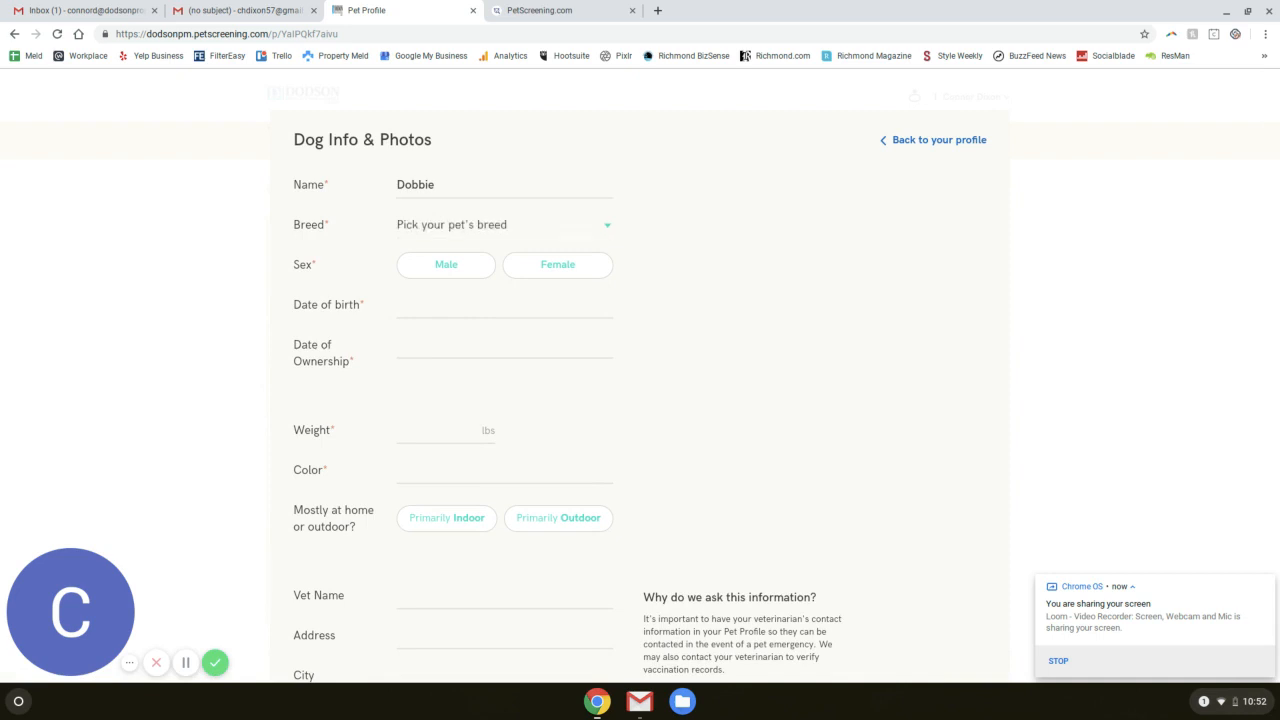
pyautogui.click(531, 222)
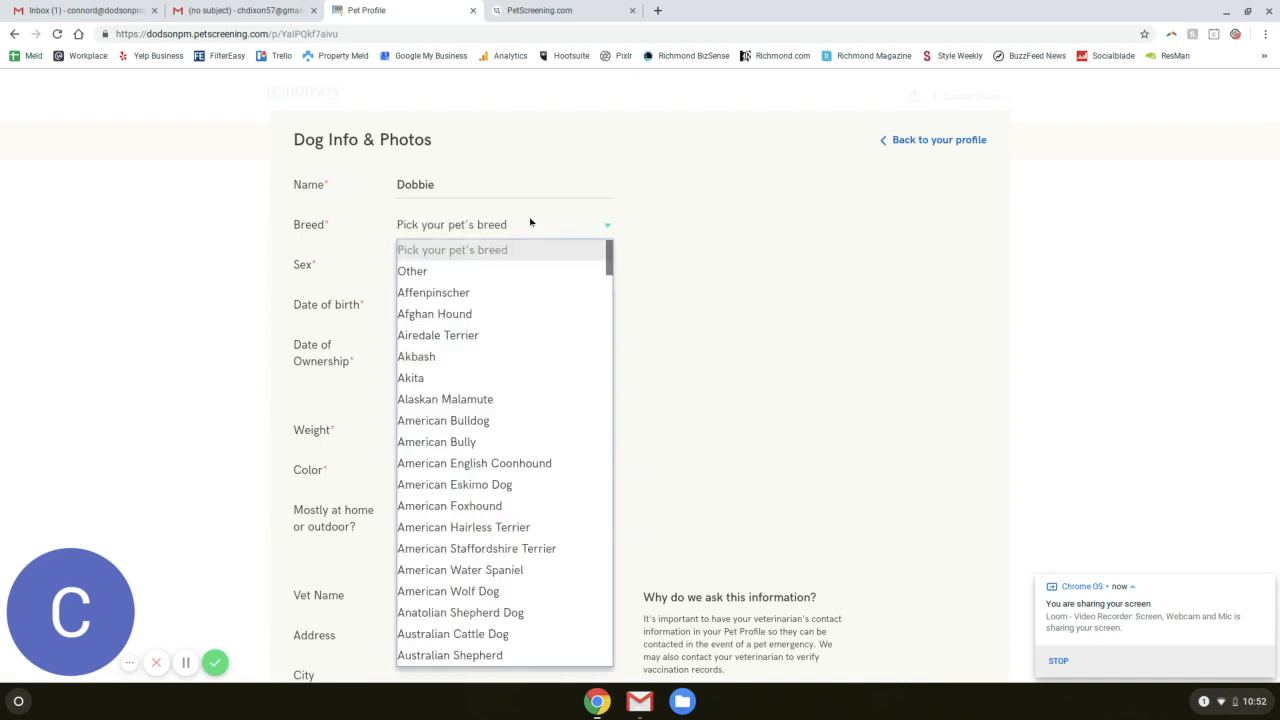
pyautogui.write('ru')
pyautogui.press('Return')
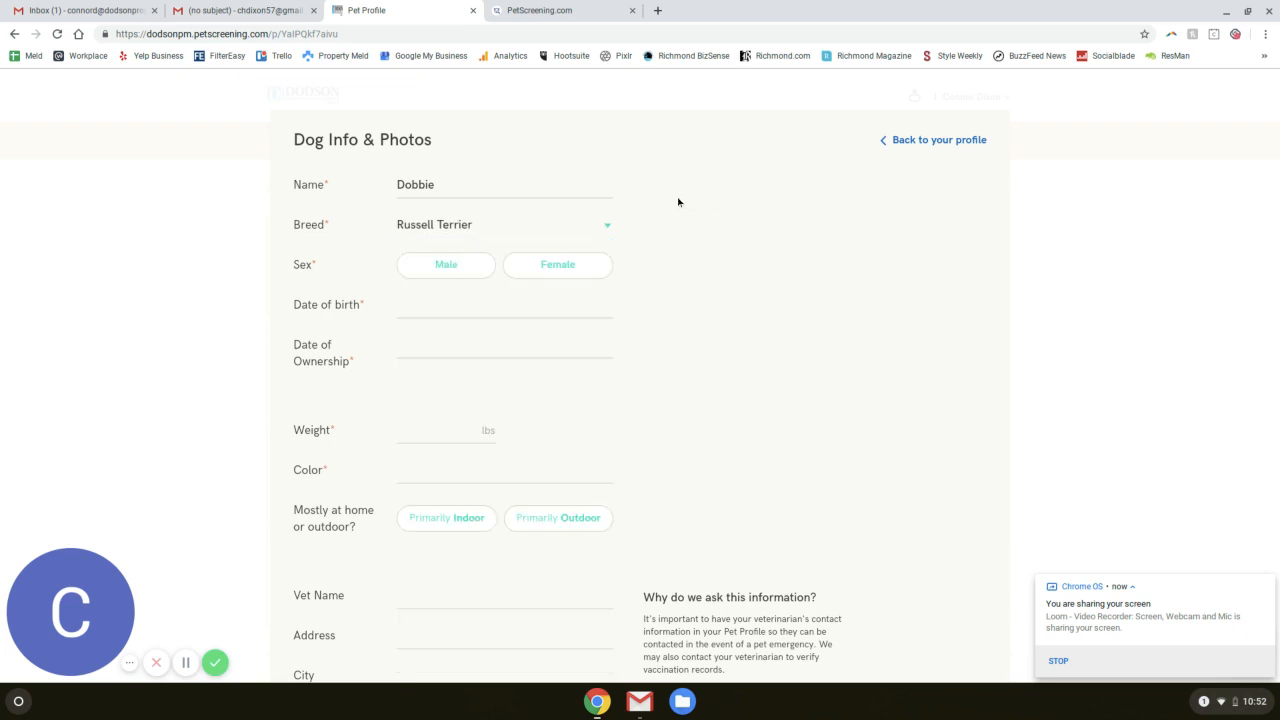
# Set the dog's sex to Male and mark the pet as neutered.
pyautogui.click(486, 266)
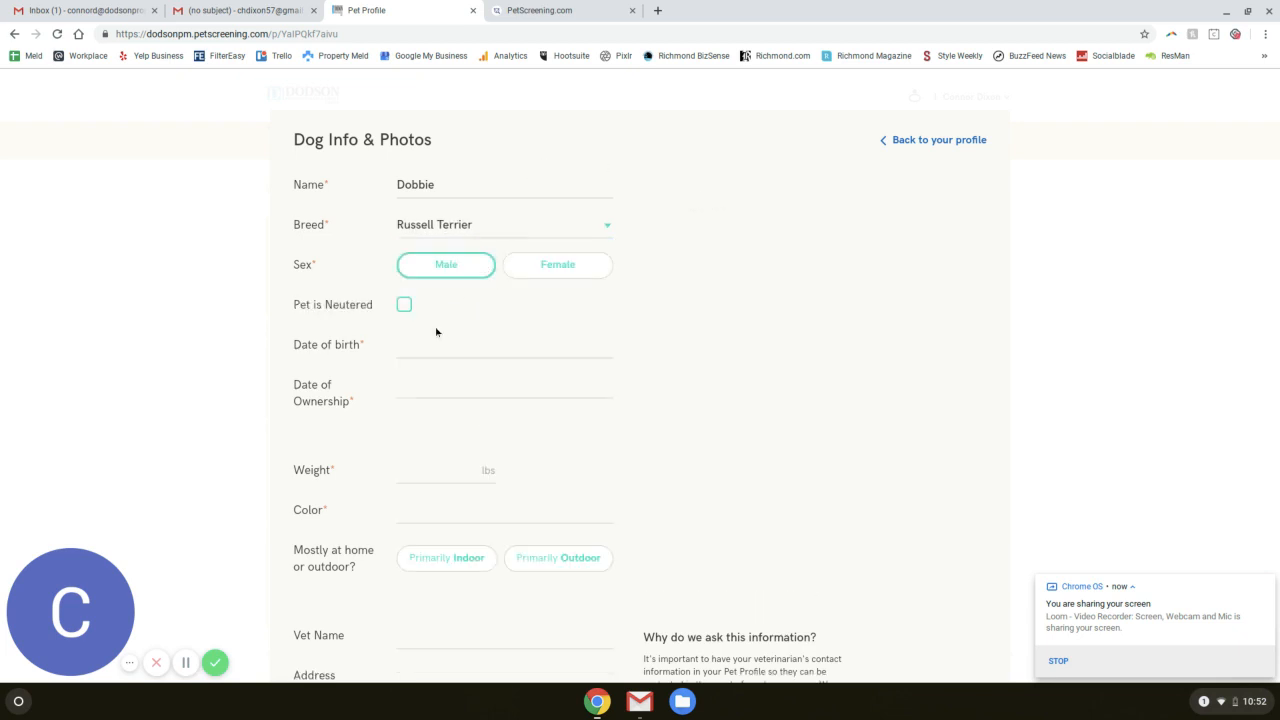
pyautogui.click(405, 306)
pyautogui.click(576, 280)
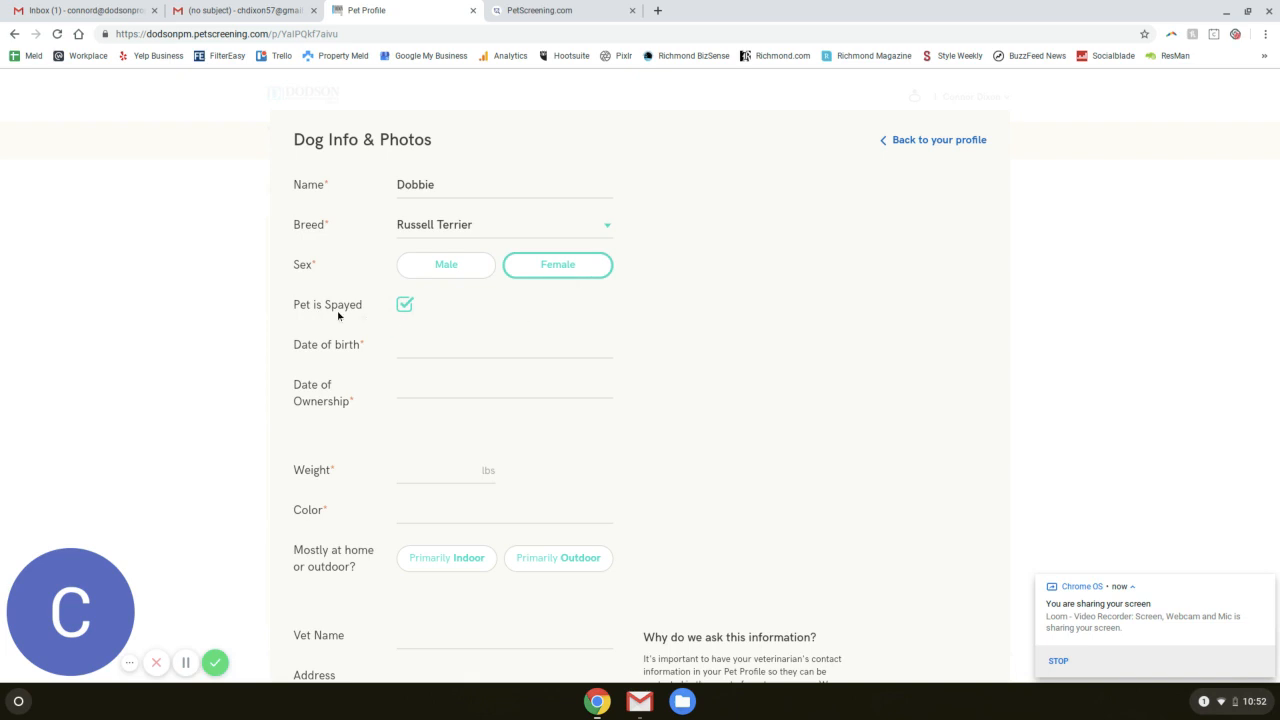
pyautogui.click(449, 268)
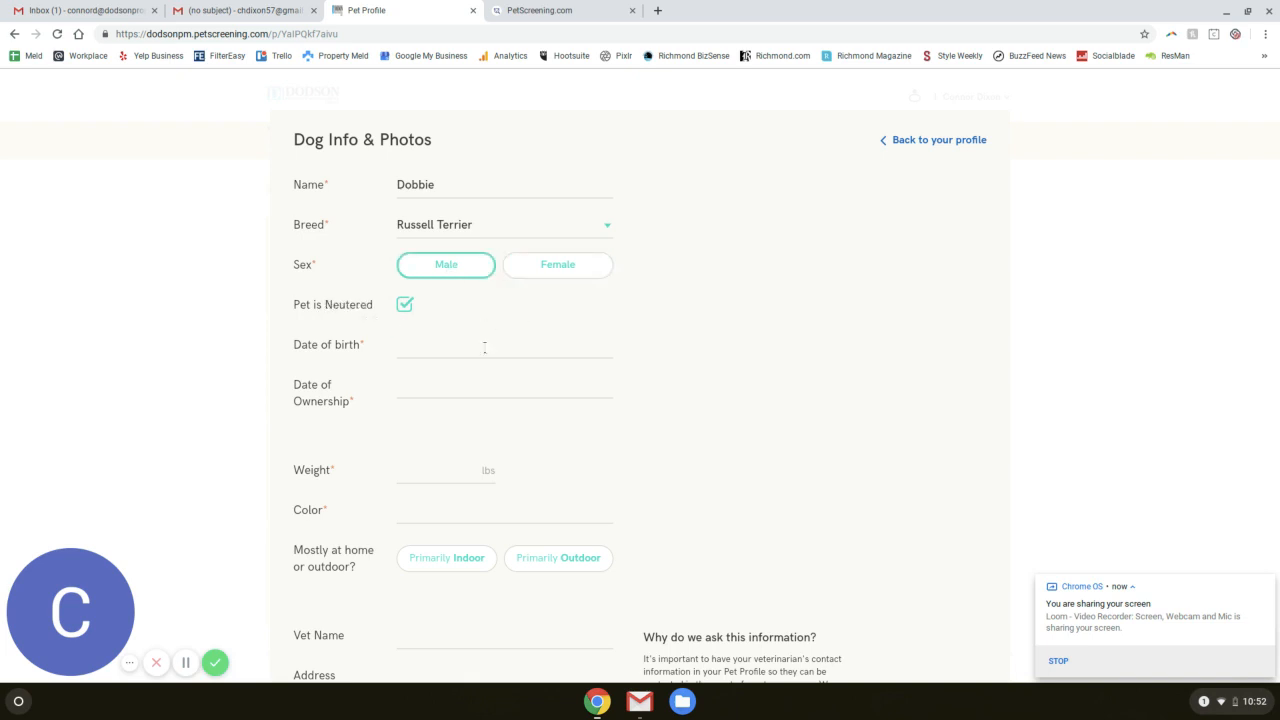
# Fill in the dog's date of birth and set the date of ownership to 12.23.2018.
pyautogui.click(484, 346)
pyautogui.click(446, 466)
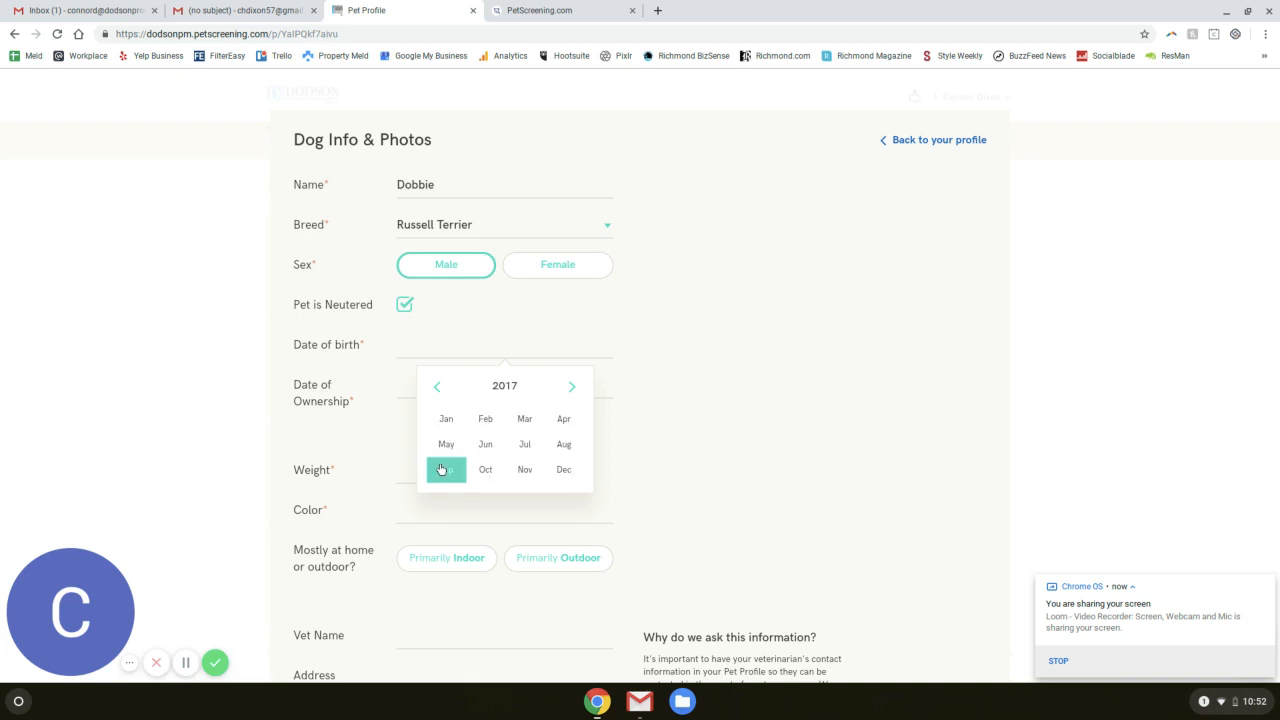
pyautogui.click(557, 474)
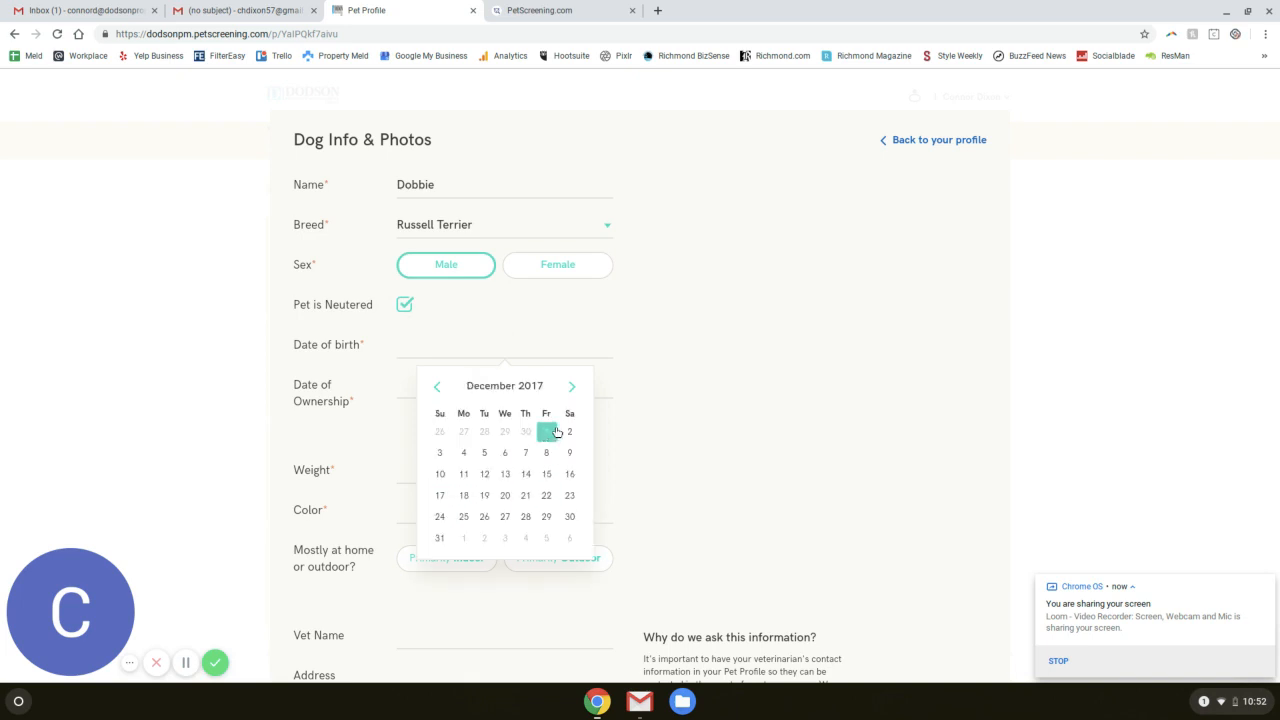
pyautogui.click(548, 432)
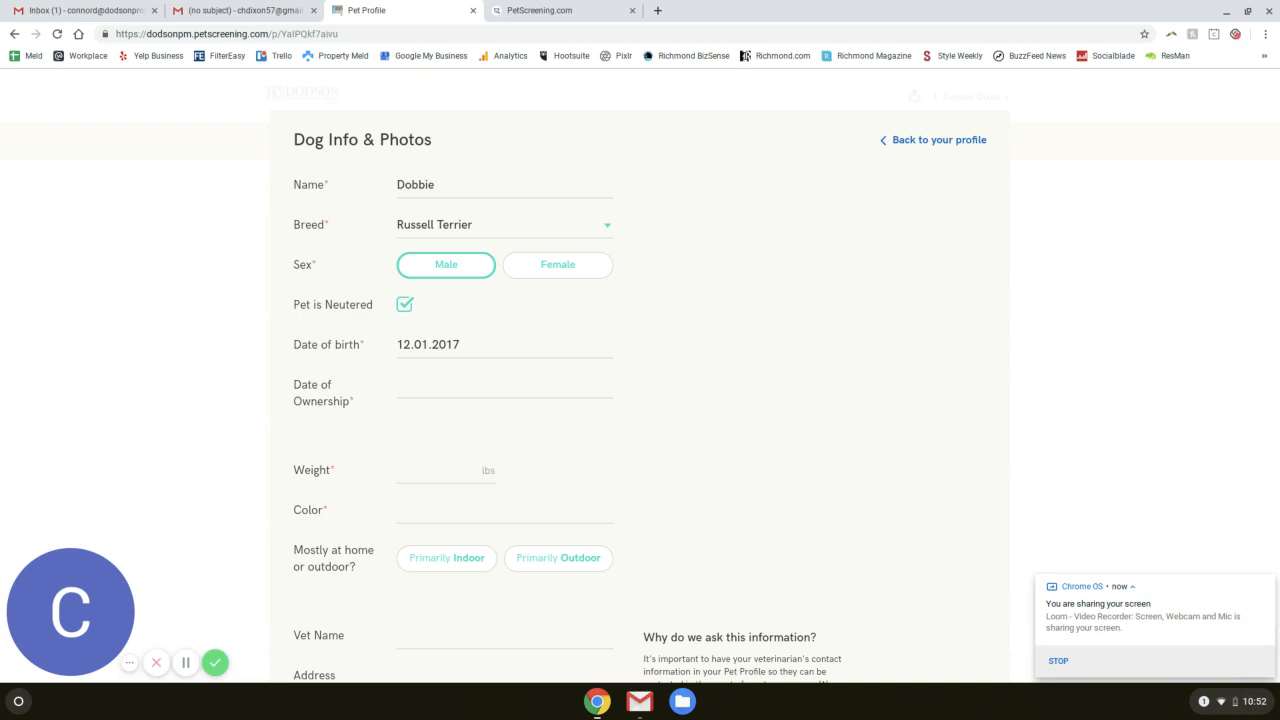
pyautogui.click(443, 384)
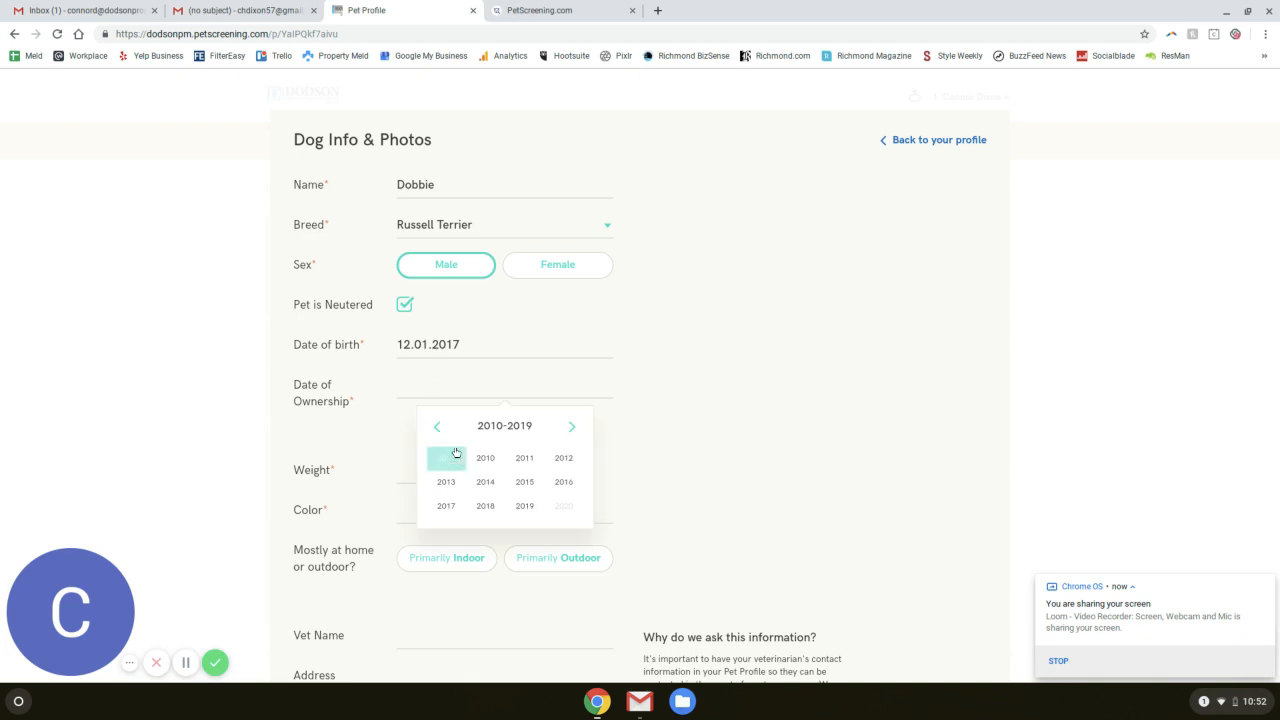
pyautogui.click(483, 510)
pyautogui.click(566, 512)
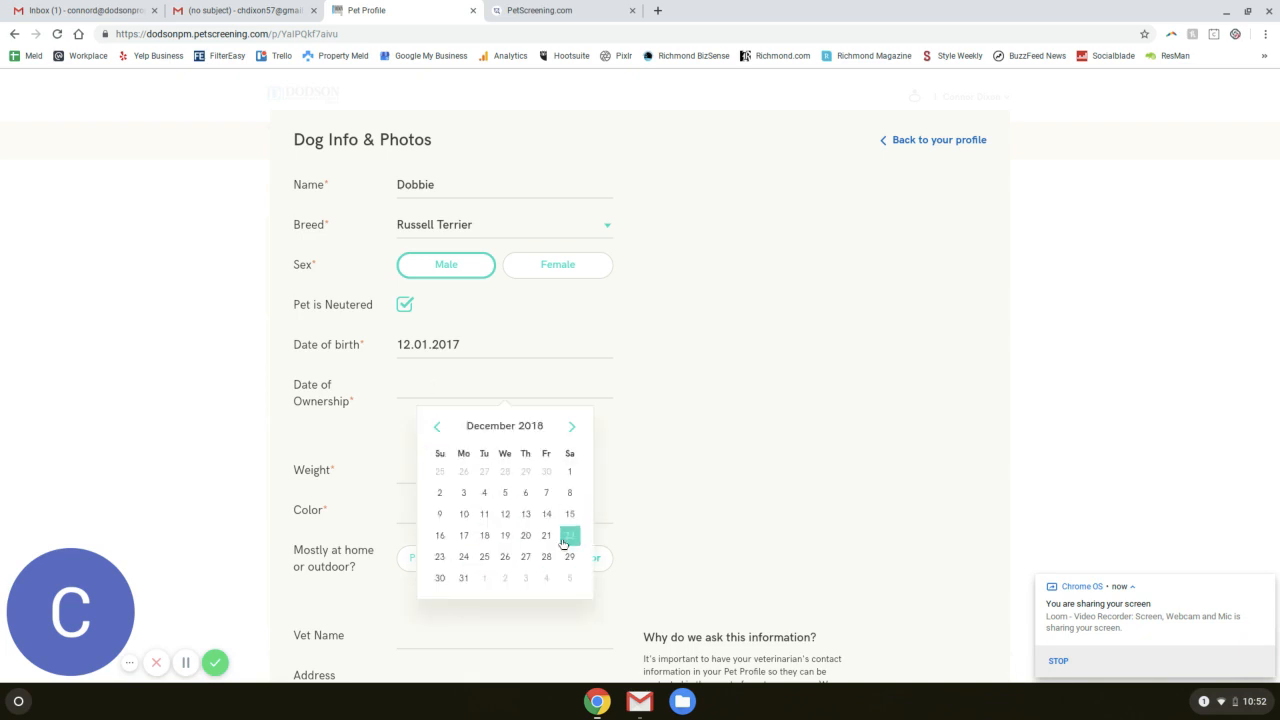
pyautogui.click(440, 557)
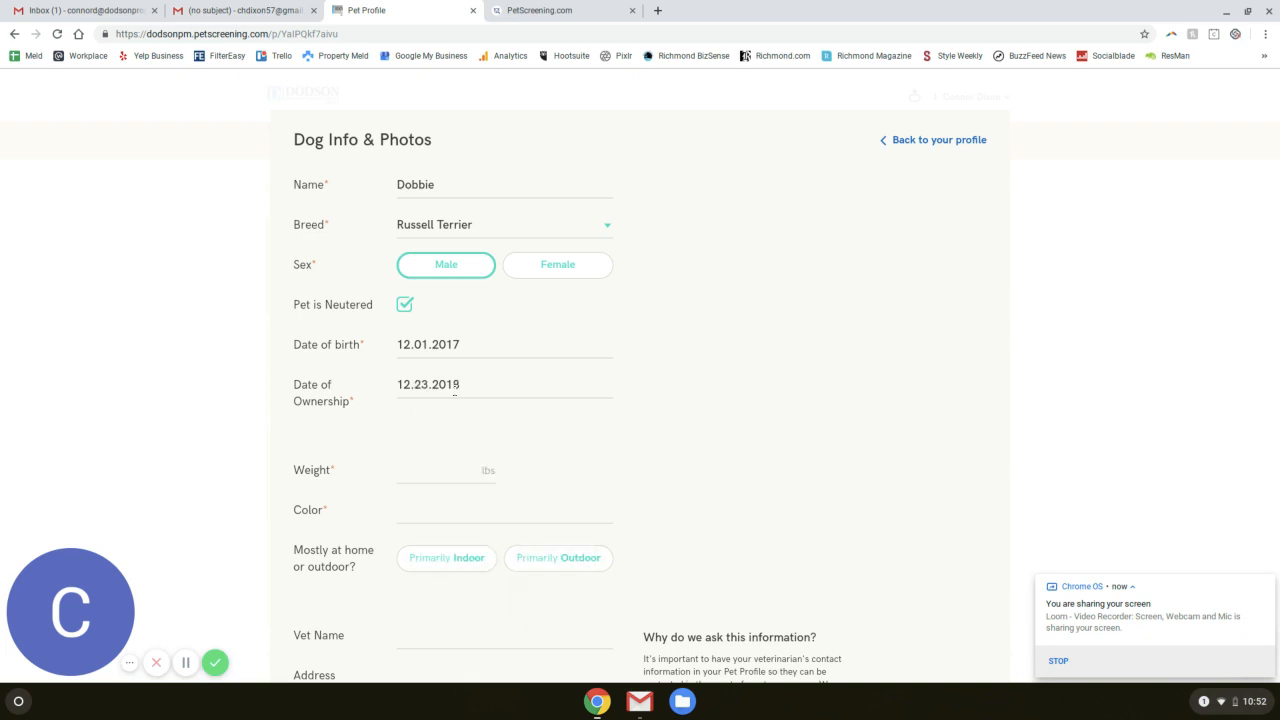
# Enter the dog's weight as 35 lbs and its color as Black/tan.
pyautogui.scroll(-1, 160, 348)
pyautogui.scroll(-2, 156, 345)
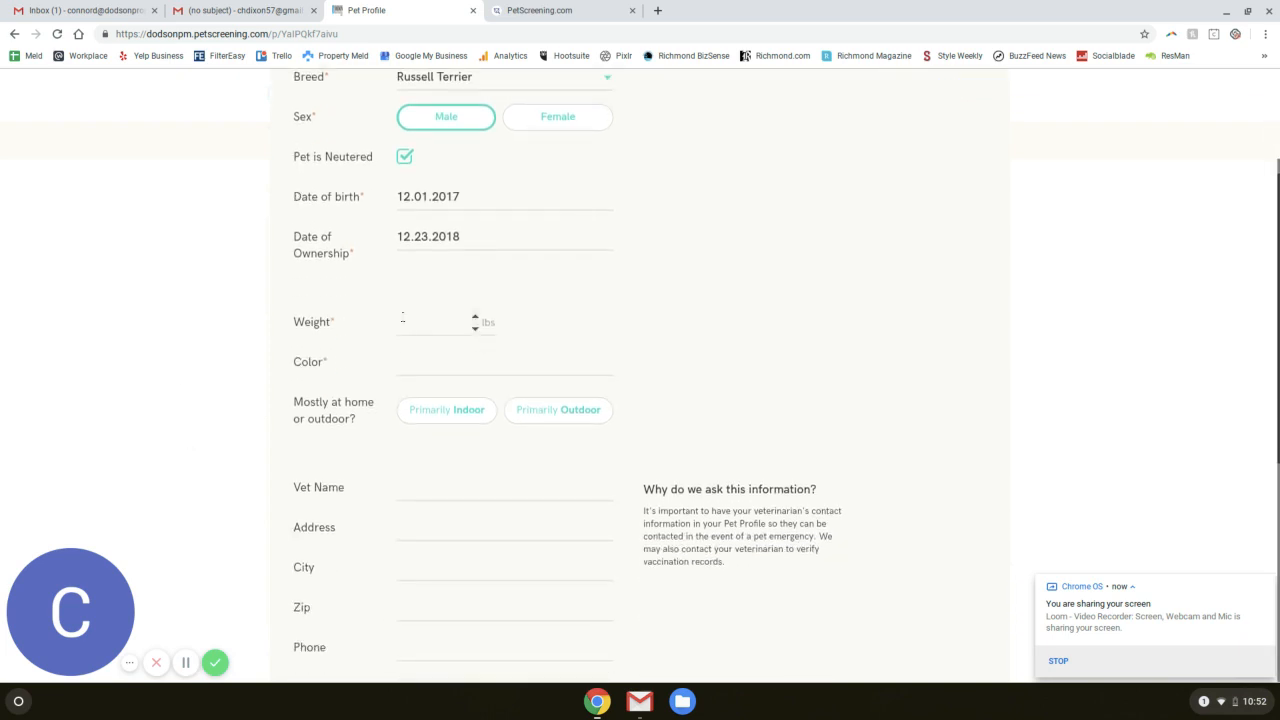
pyautogui.click(416, 318)
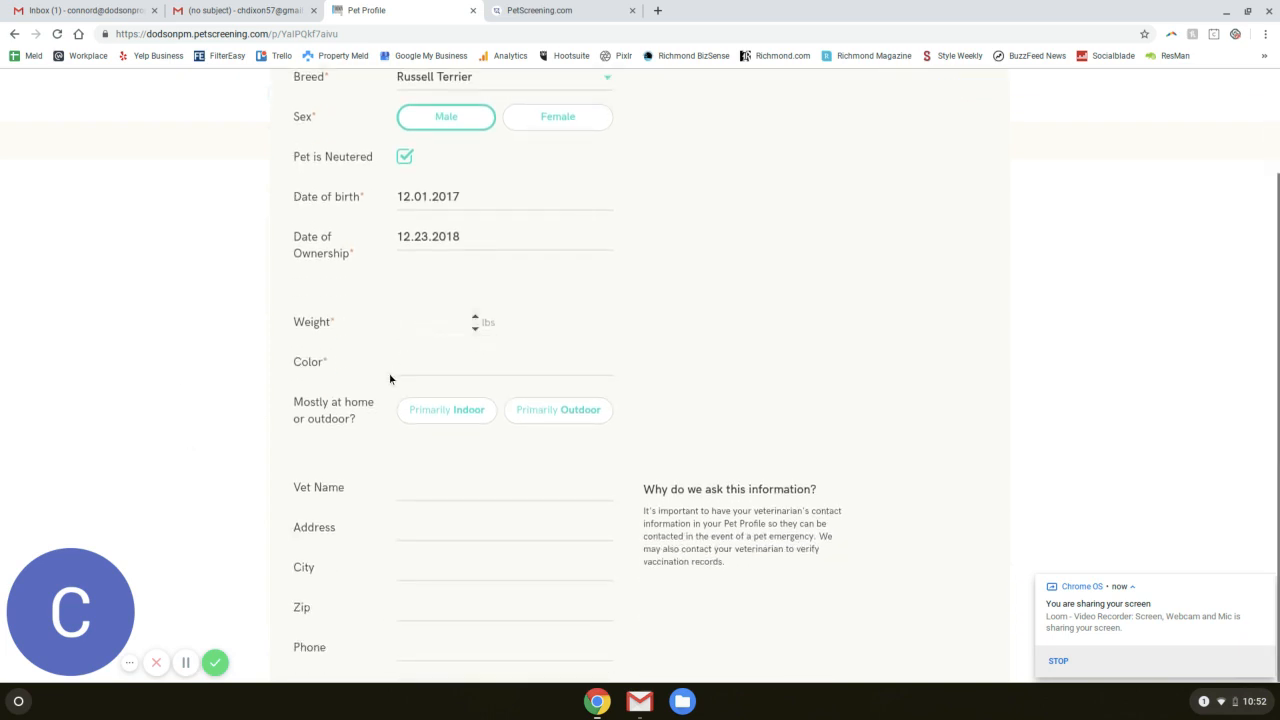
pyautogui.write('35')
pyautogui.click(480, 366)
pyautogui.write('Bl')
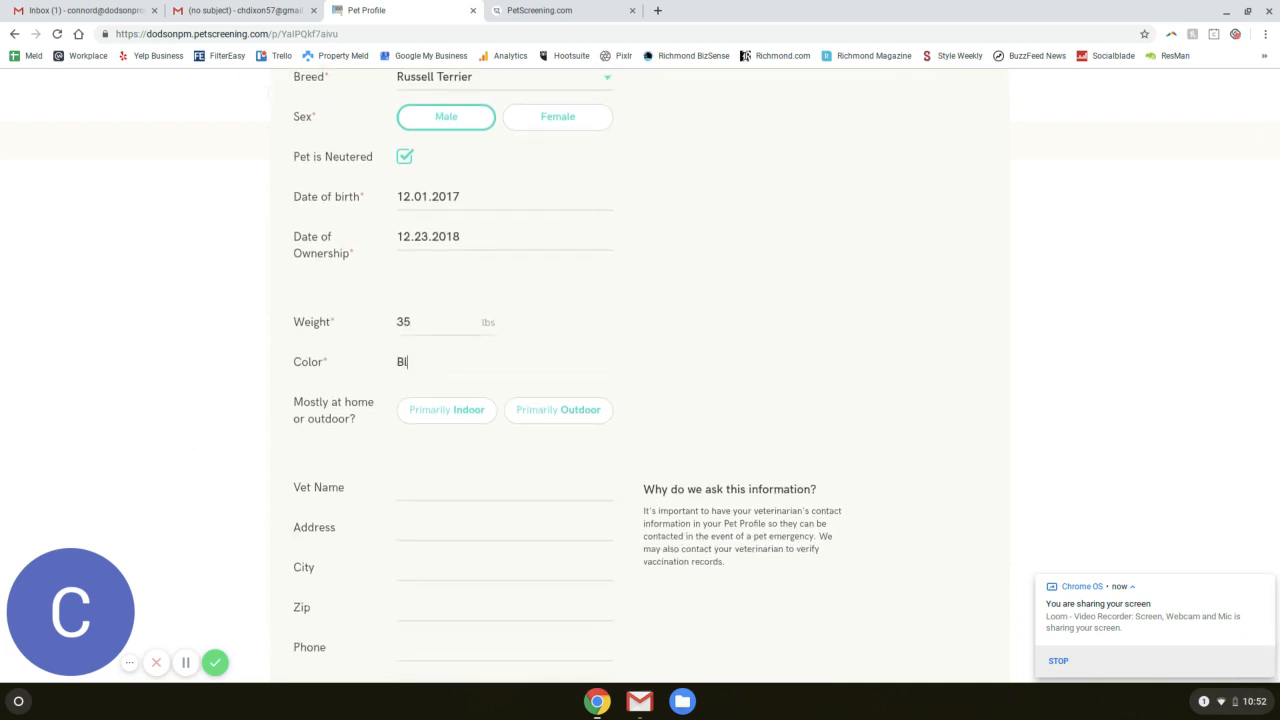
pyautogui.write('ack/tan')
# Specify that the dog lives primarily indoors.
pyautogui.scroll(-1, 143, 208)
pyautogui.scroll(-2, 143, 208)
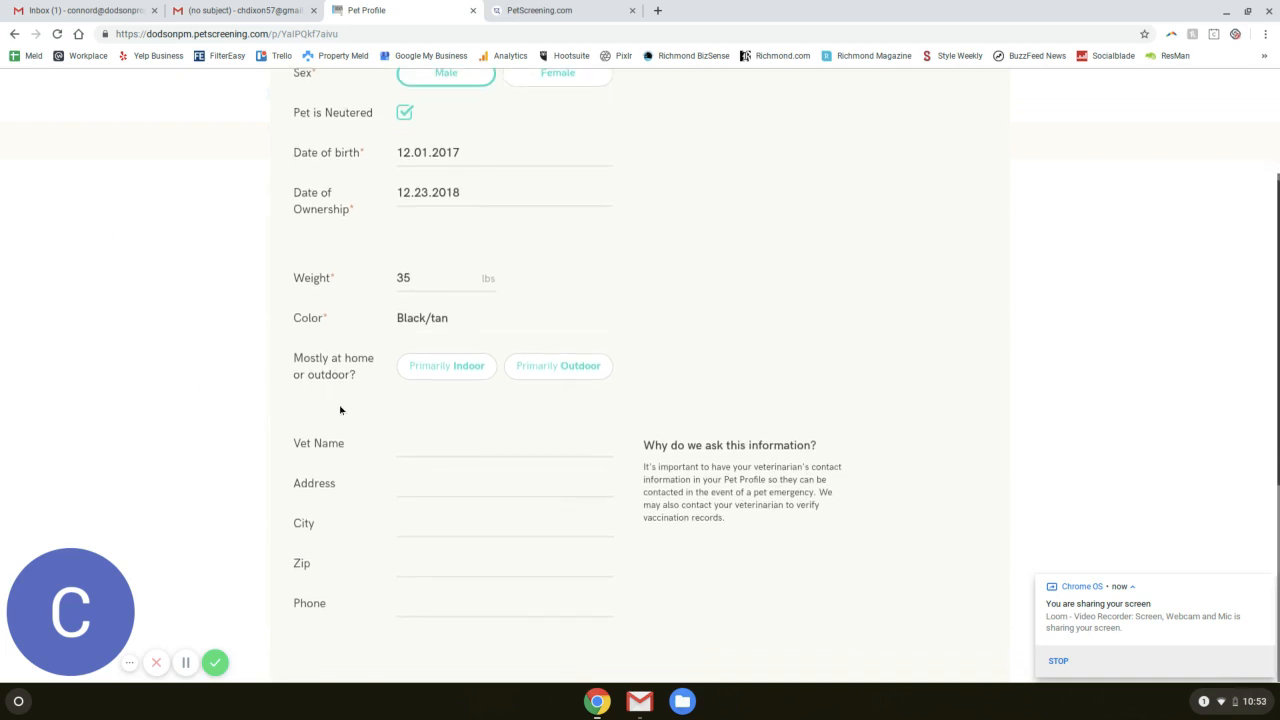
pyautogui.click(447, 372)
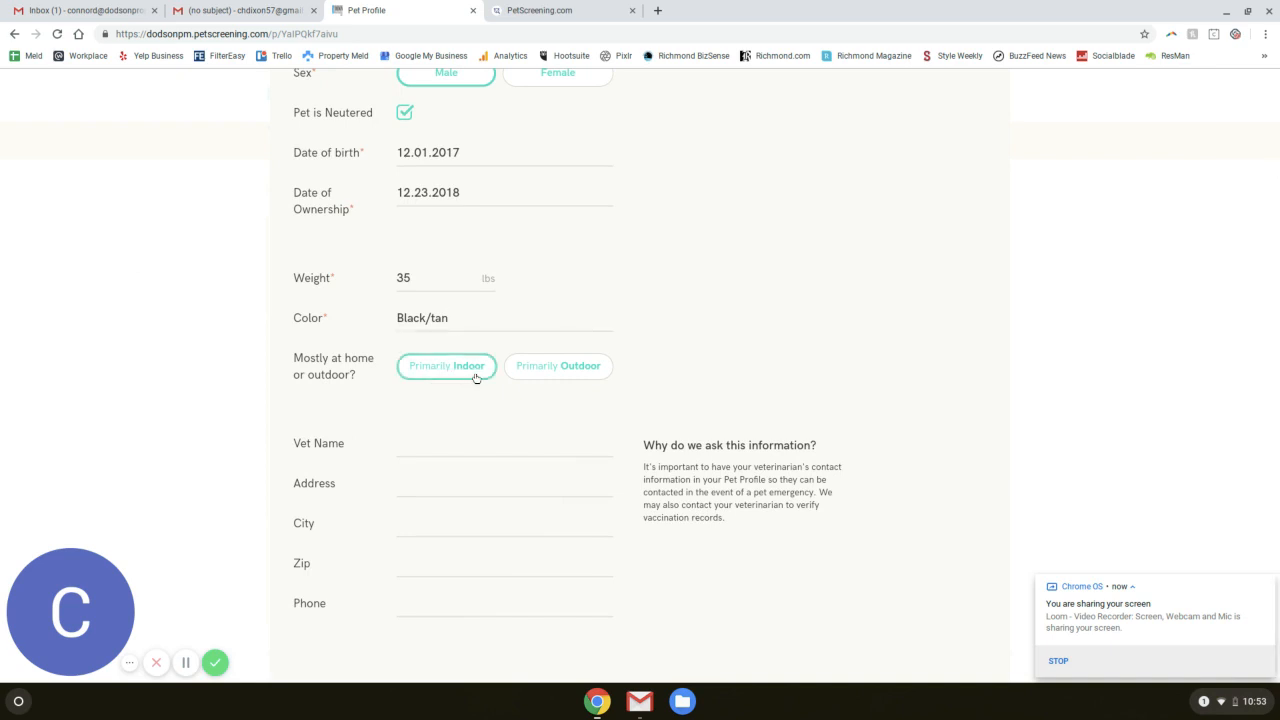
pyautogui.click(553, 368)
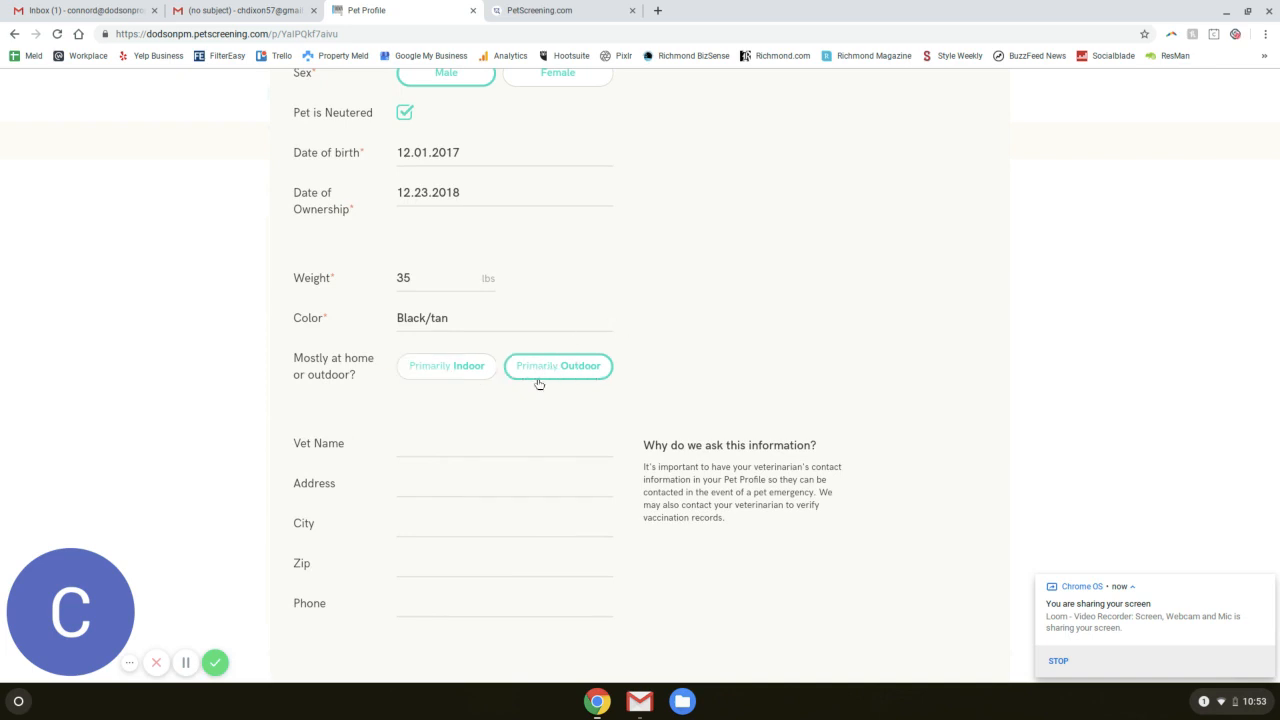
pyautogui.click(446, 375)
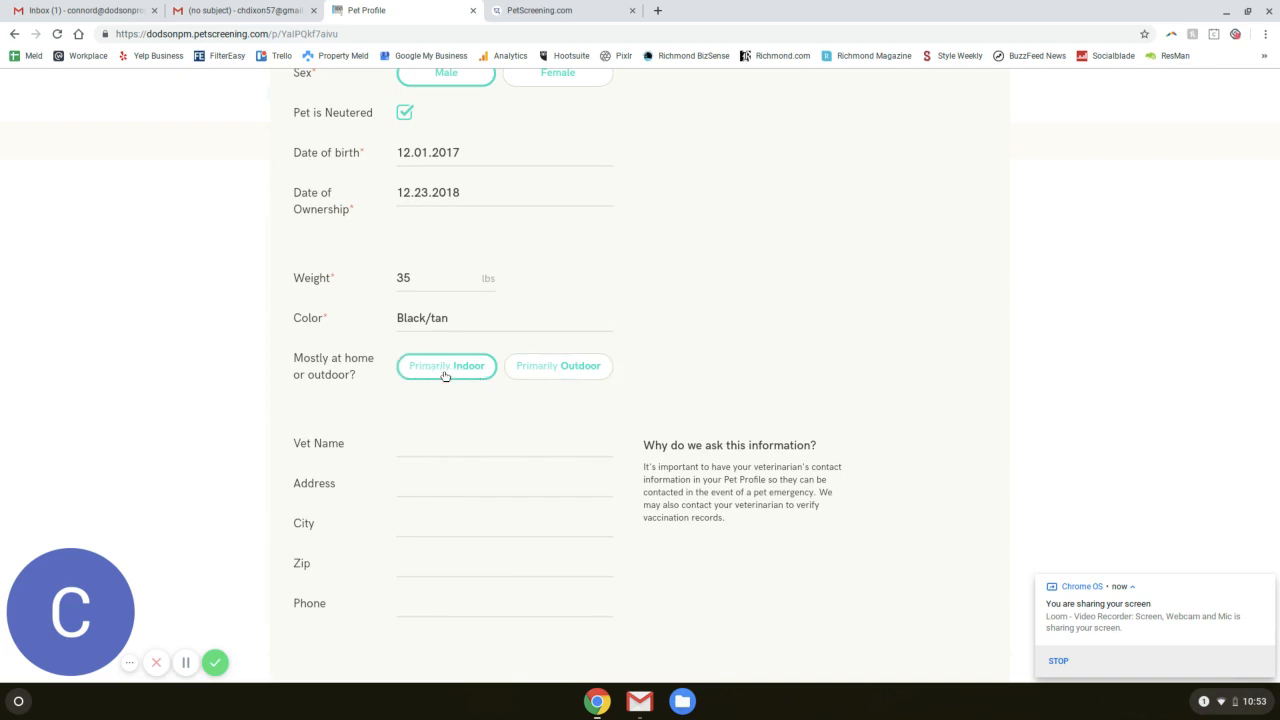
# Leave the vet details and animal photos empty and continue to the Vaccinations section.
pyautogui.scroll(-1, 446, 375)
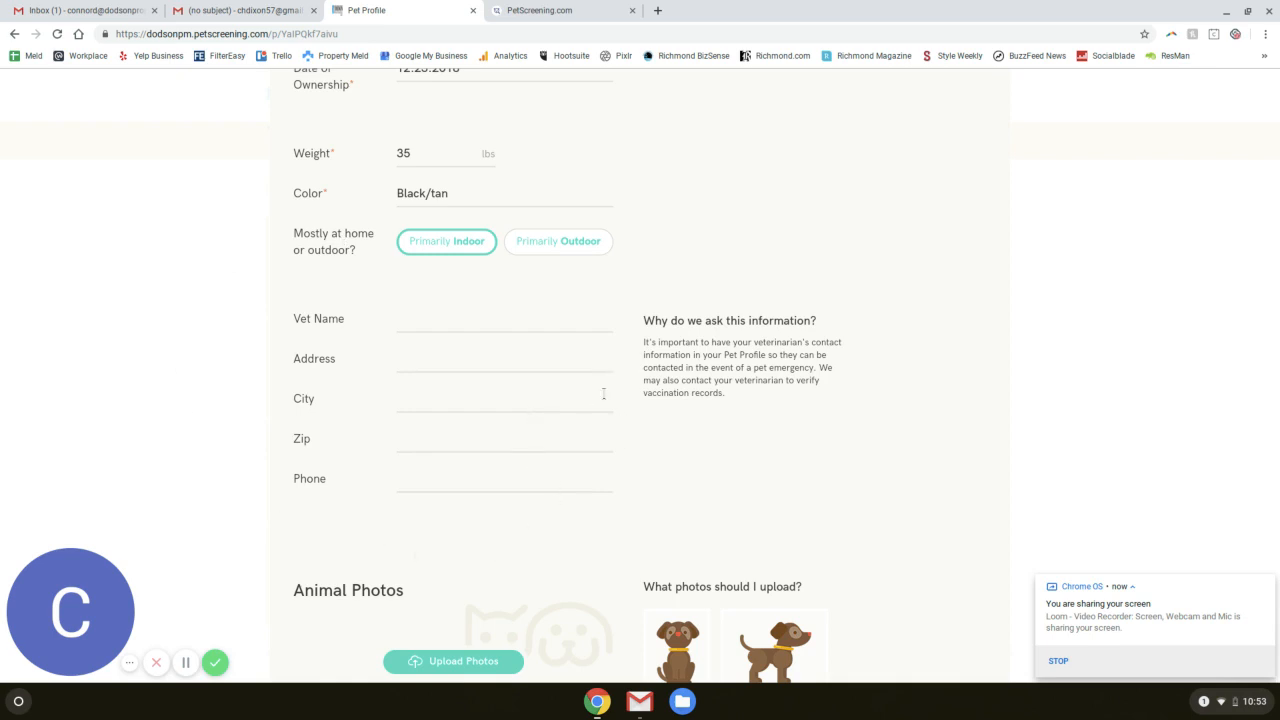
pyautogui.scroll(-2, 655, 400)
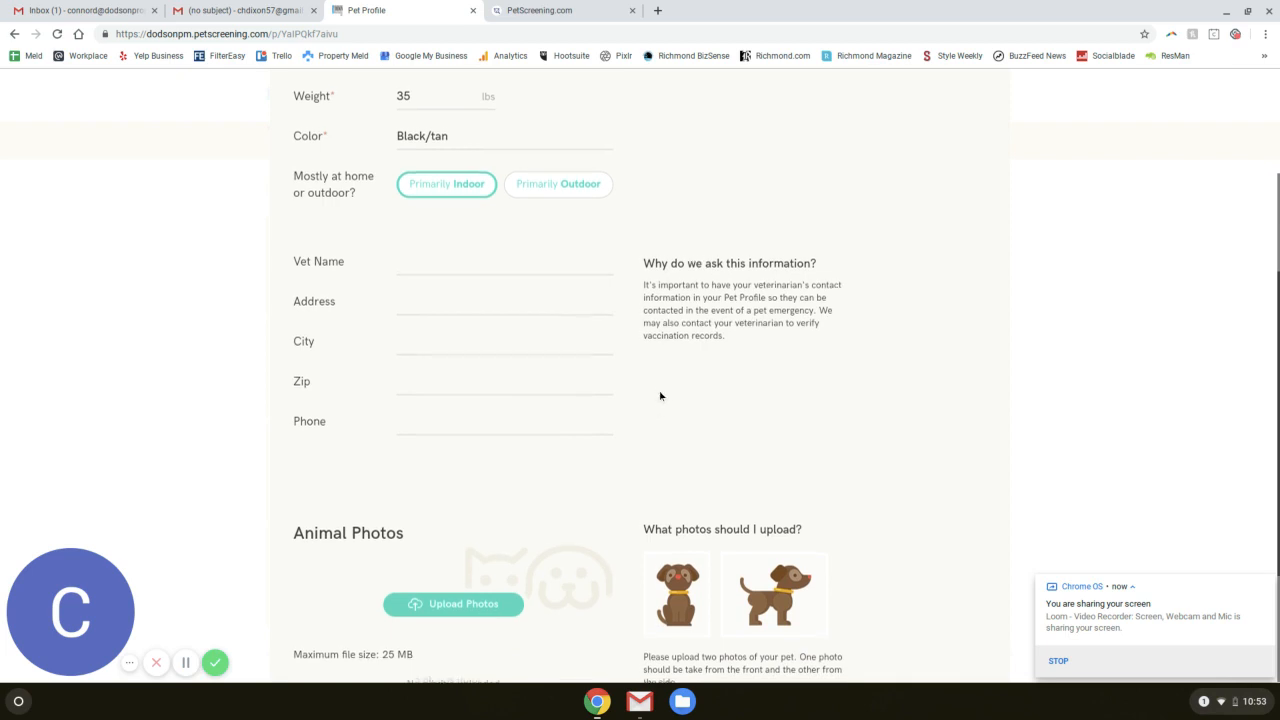
pyautogui.scroll(-1, 676, 380)
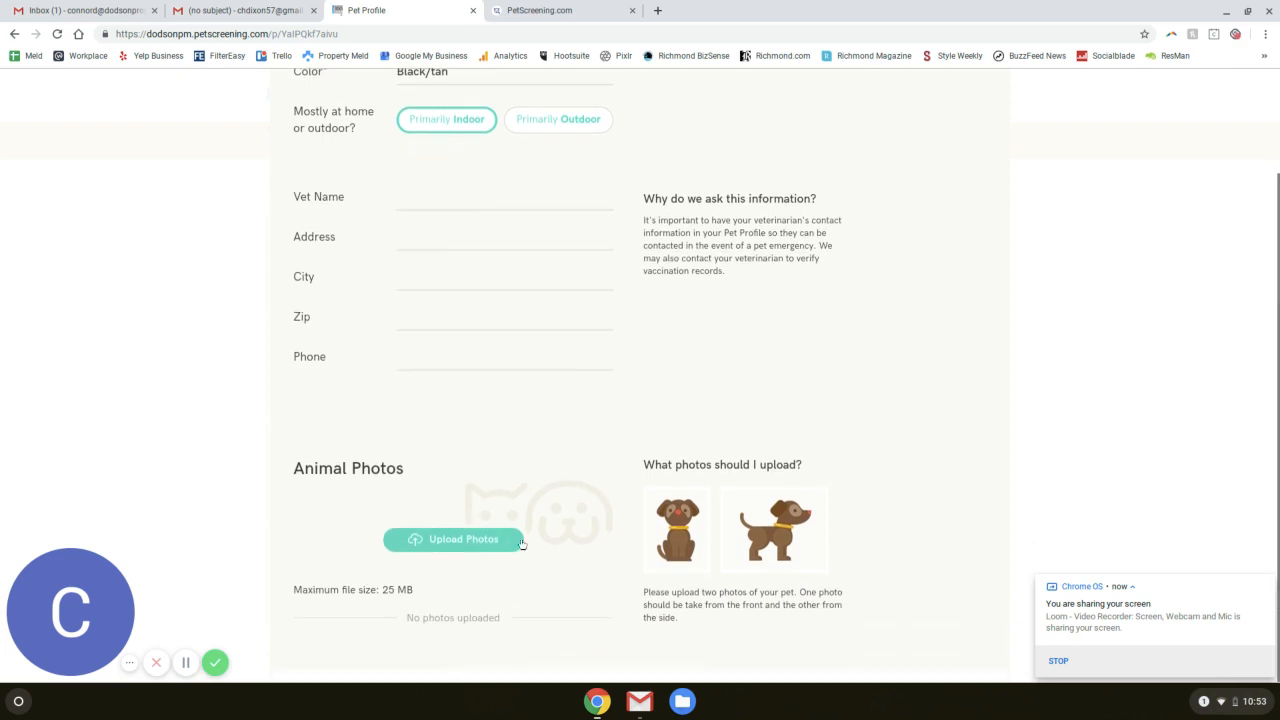
pyautogui.scroll(-2, 506, 434)
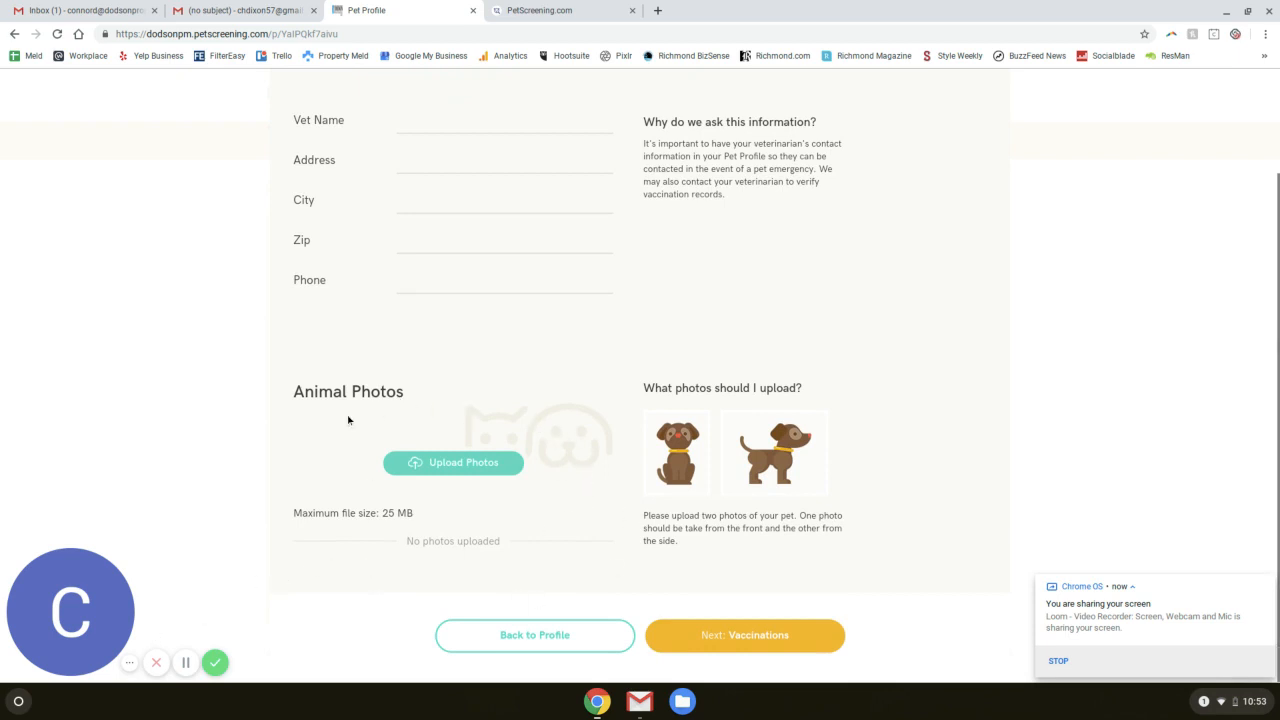
pyautogui.click(781, 642)
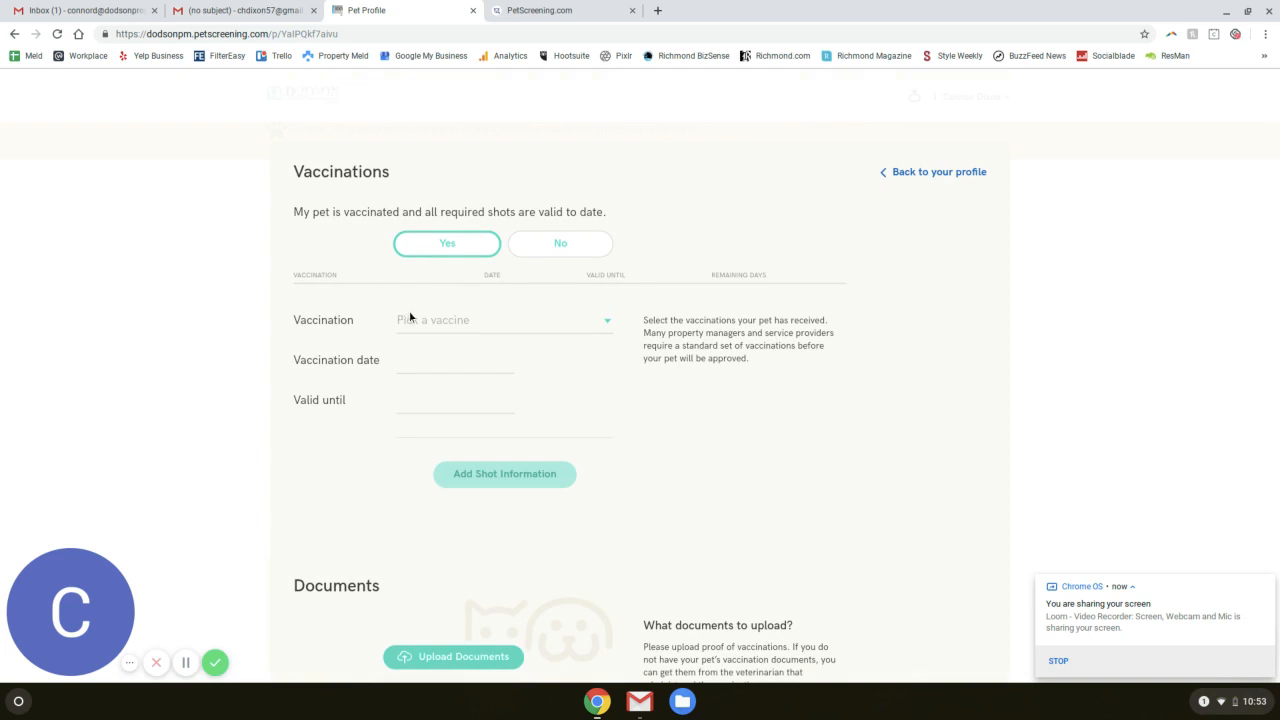
# Declare that the pet is vaccinated with all shots valid to date and choose Rabies as the vaccine.
pyautogui.click(561, 245)
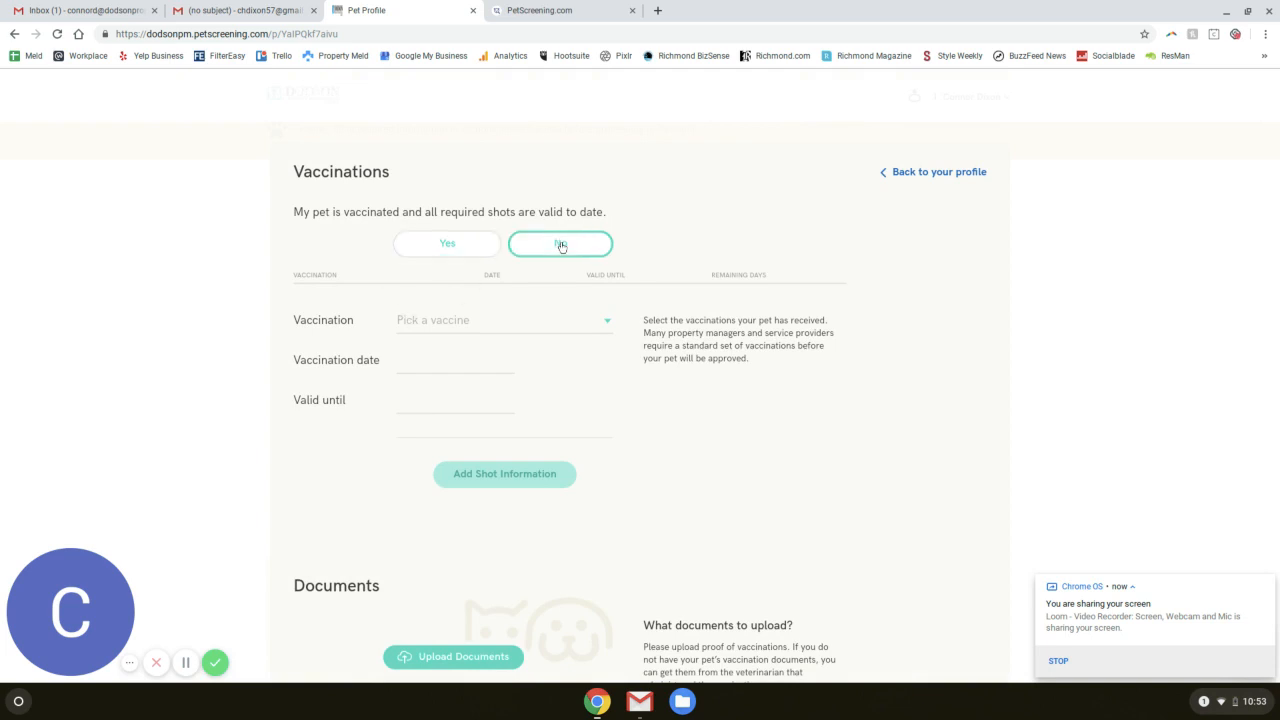
pyautogui.click(472, 253)
pyautogui.scroll(-1, 386, 212)
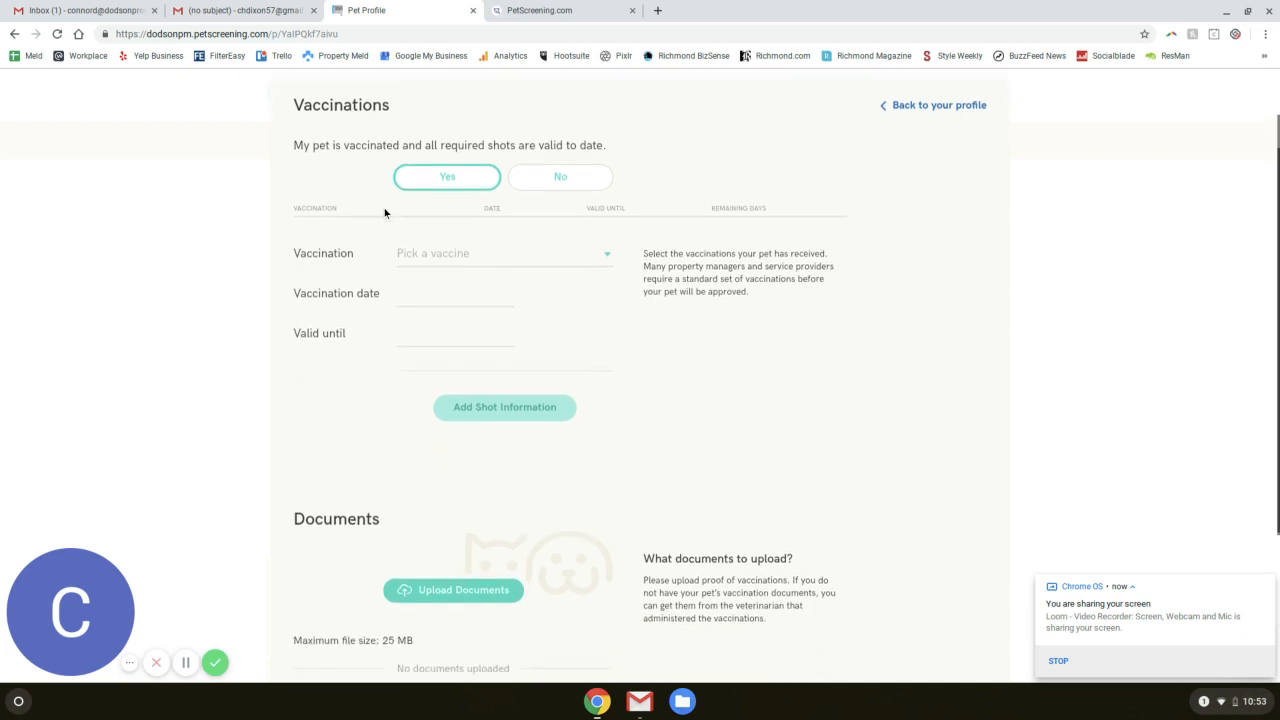
pyautogui.scroll(-1, 386, 212)
pyautogui.click(416, 218)
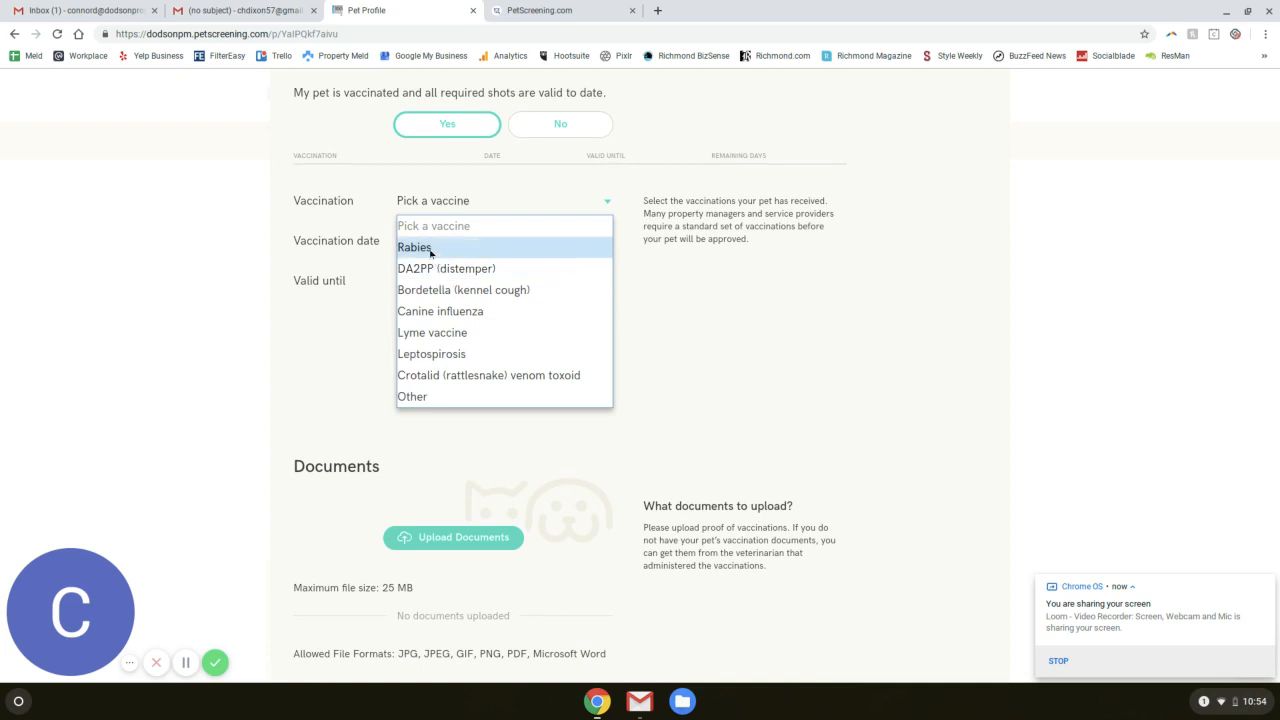
pyautogui.click(430, 252)
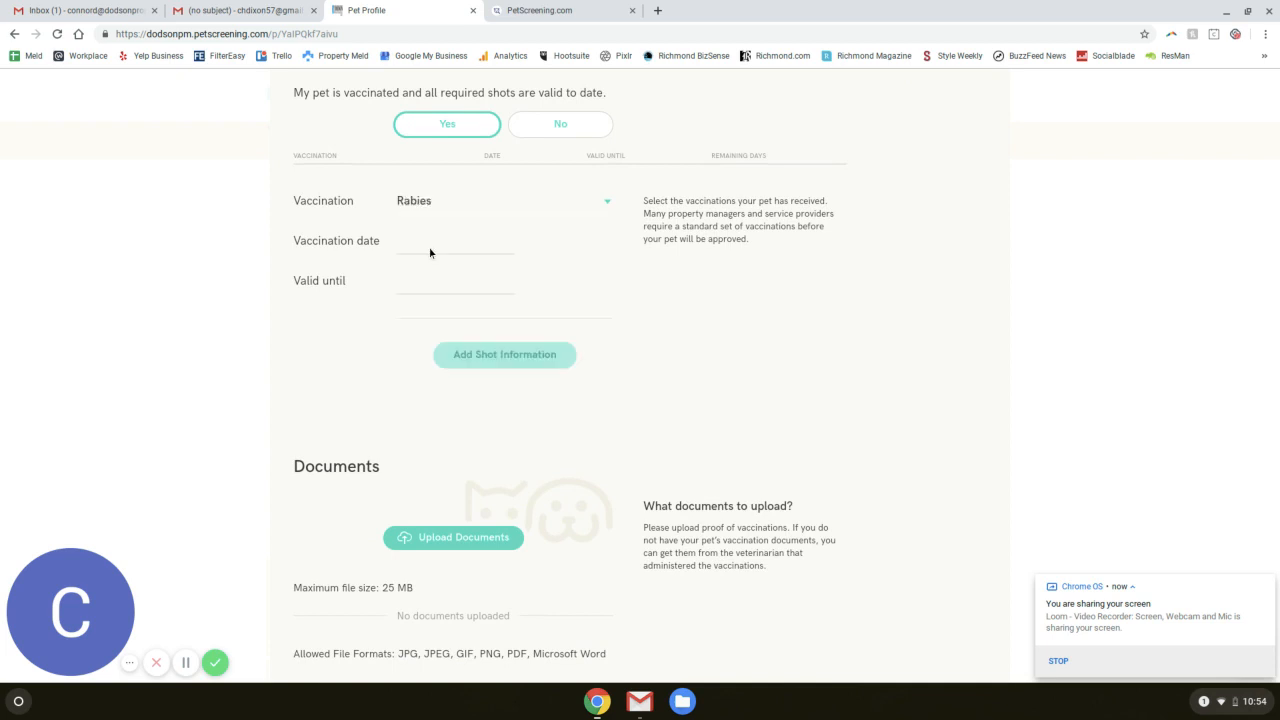
# Set the Rabies vaccination date to 12.23.2018.
pyautogui.click(428, 250)
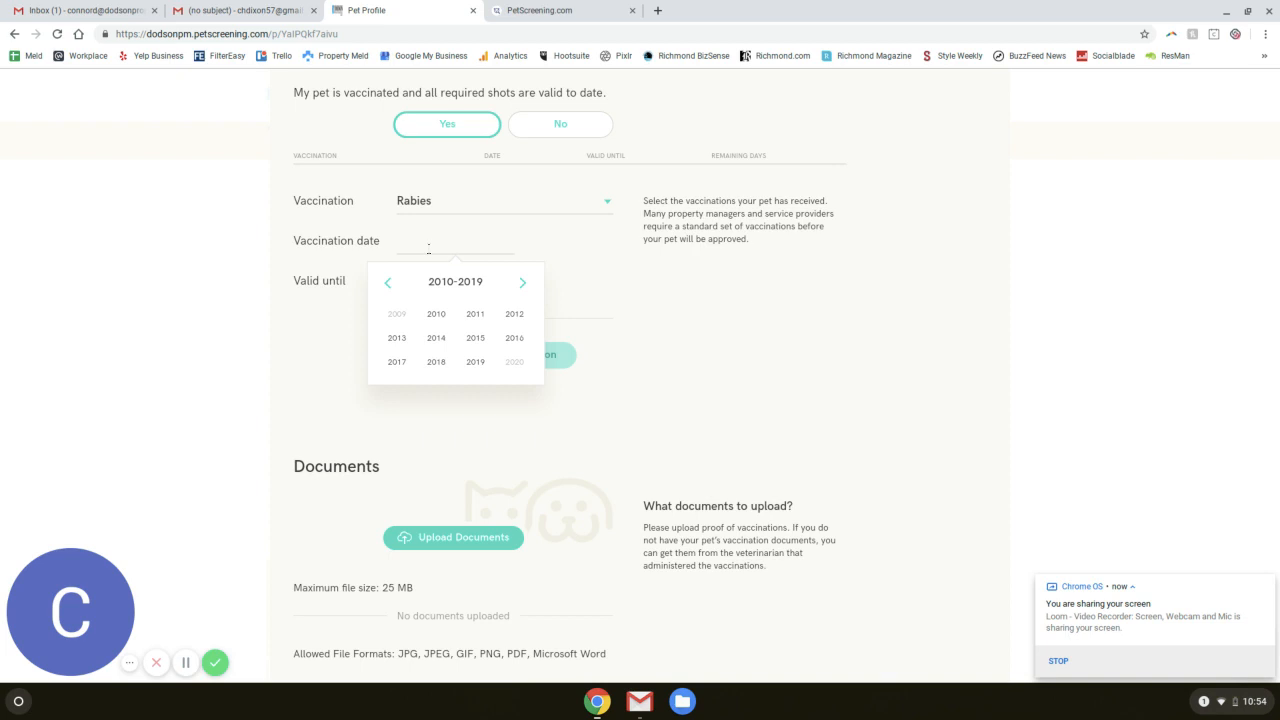
pyautogui.click(442, 369)
pyautogui.click(511, 362)
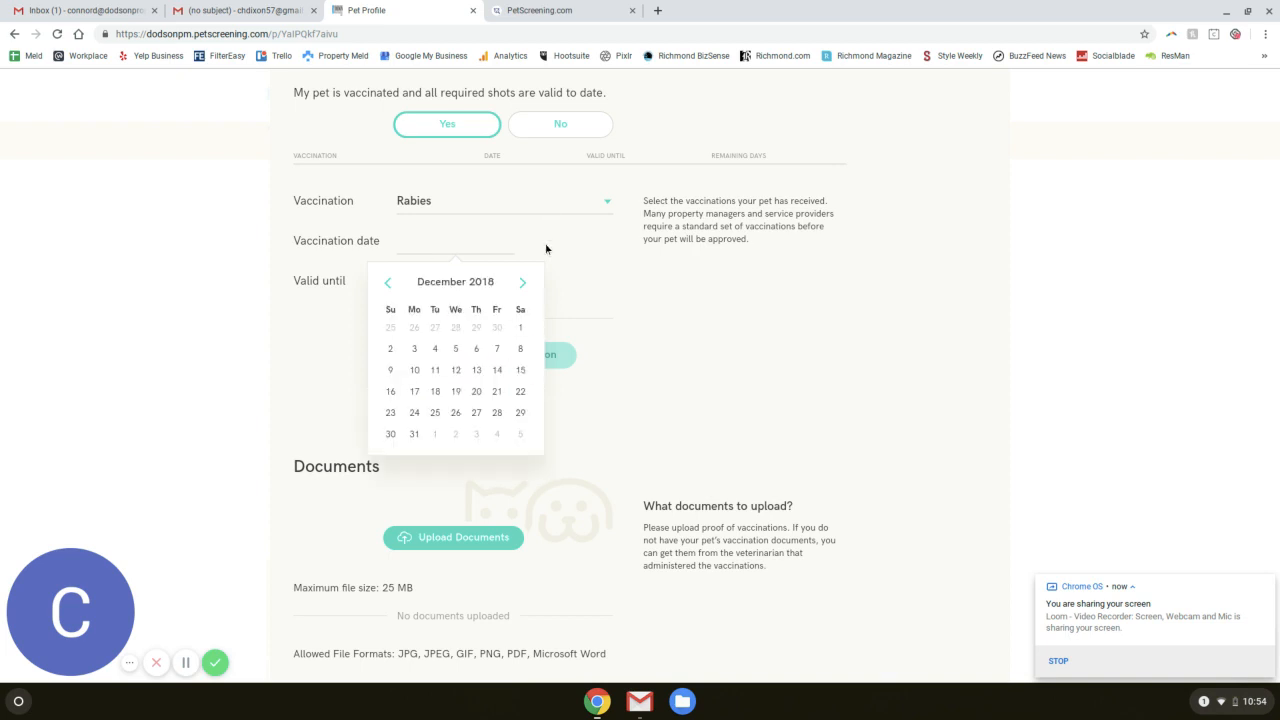
pyautogui.click(393, 414)
# Set the Rabies shot as valid until 12.23.2019 and add the shot information to the vaccination list.
pyautogui.click(489, 285)
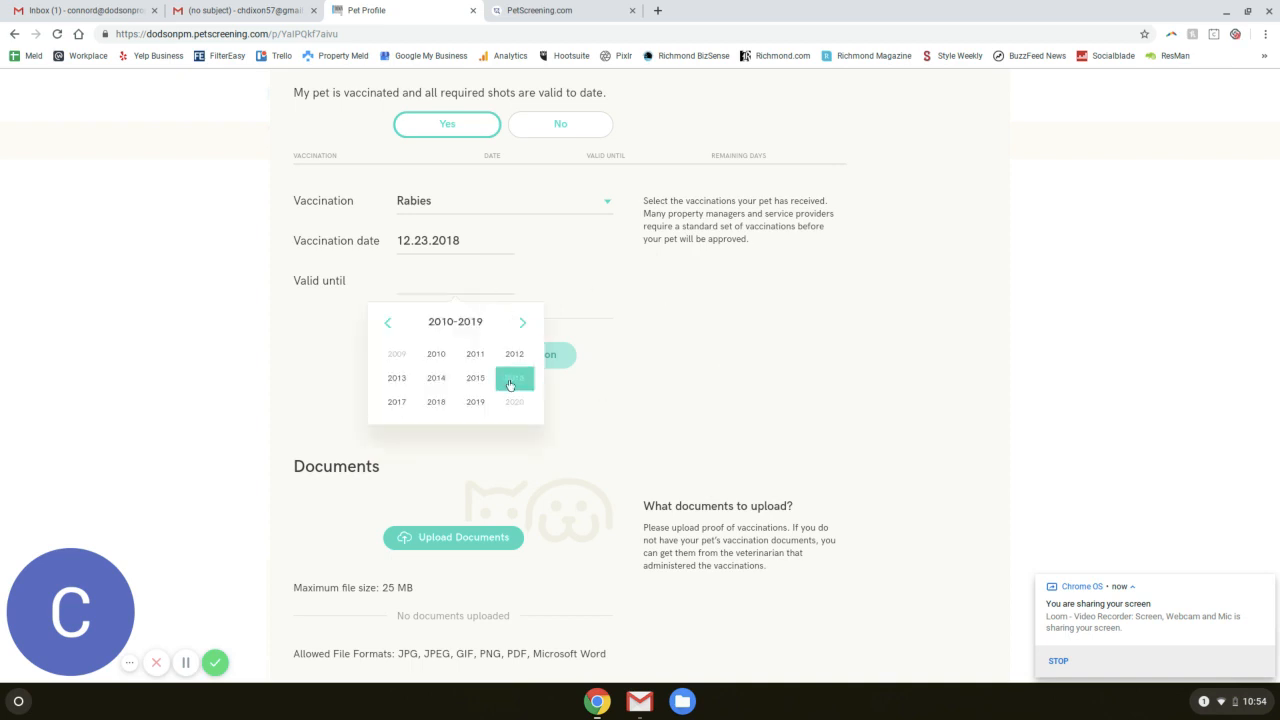
pyautogui.click(474, 409)
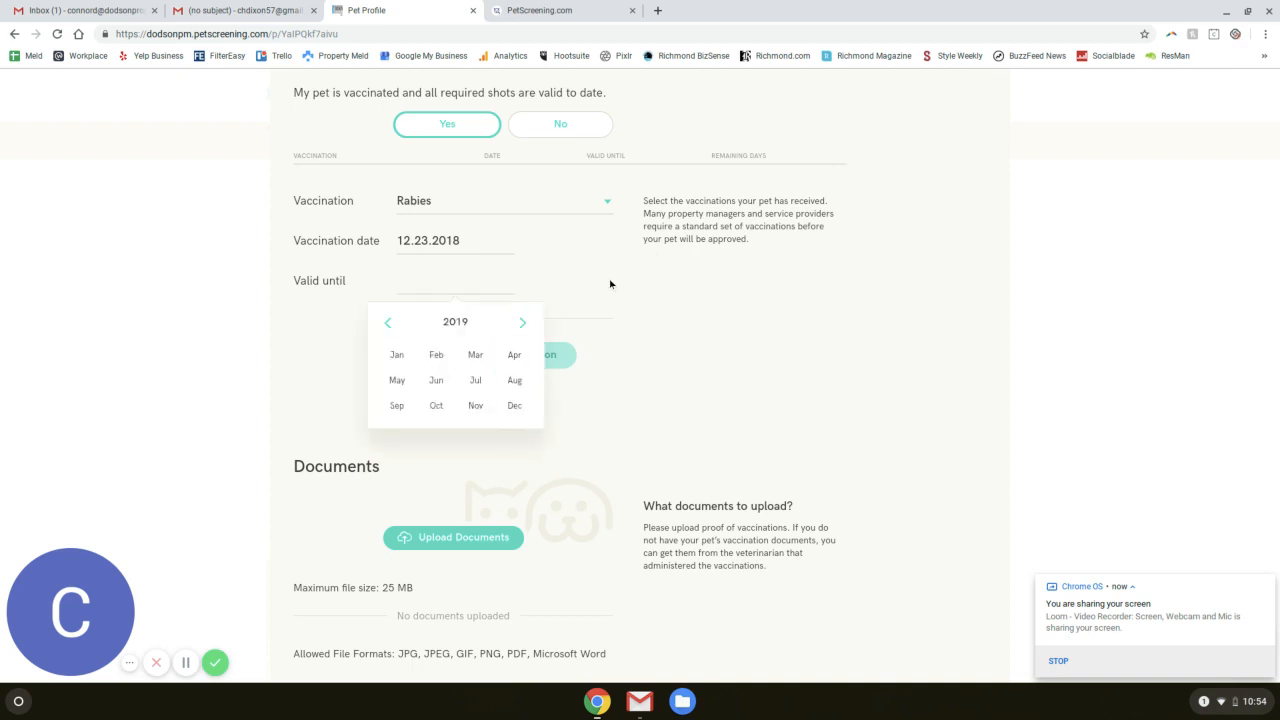
pyautogui.click(514, 405)
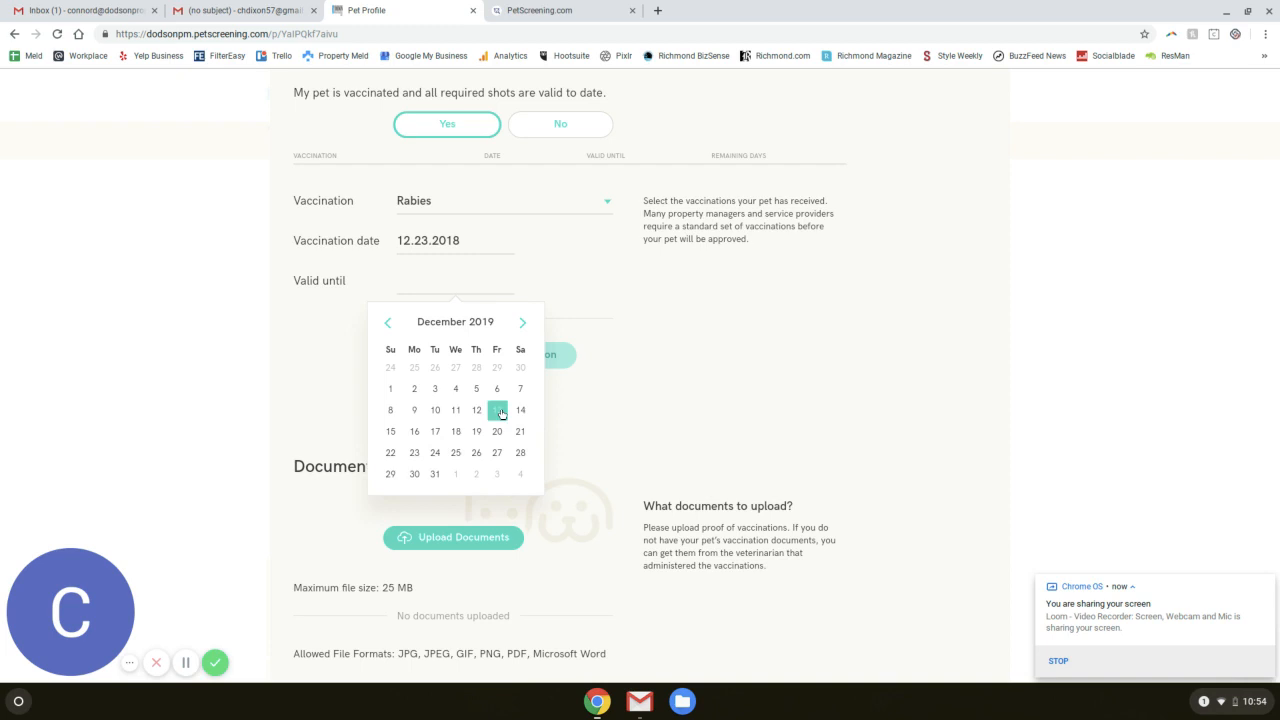
pyautogui.click(414, 450)
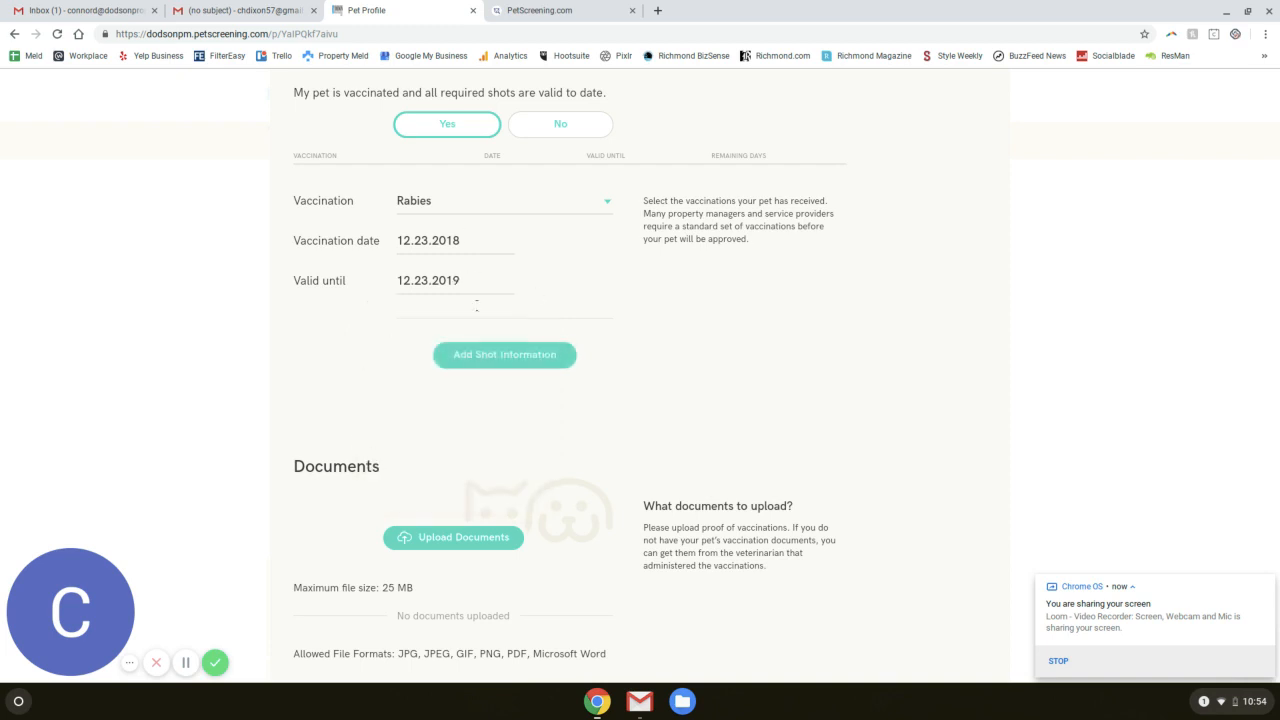
pyautogui.click(473, 356)
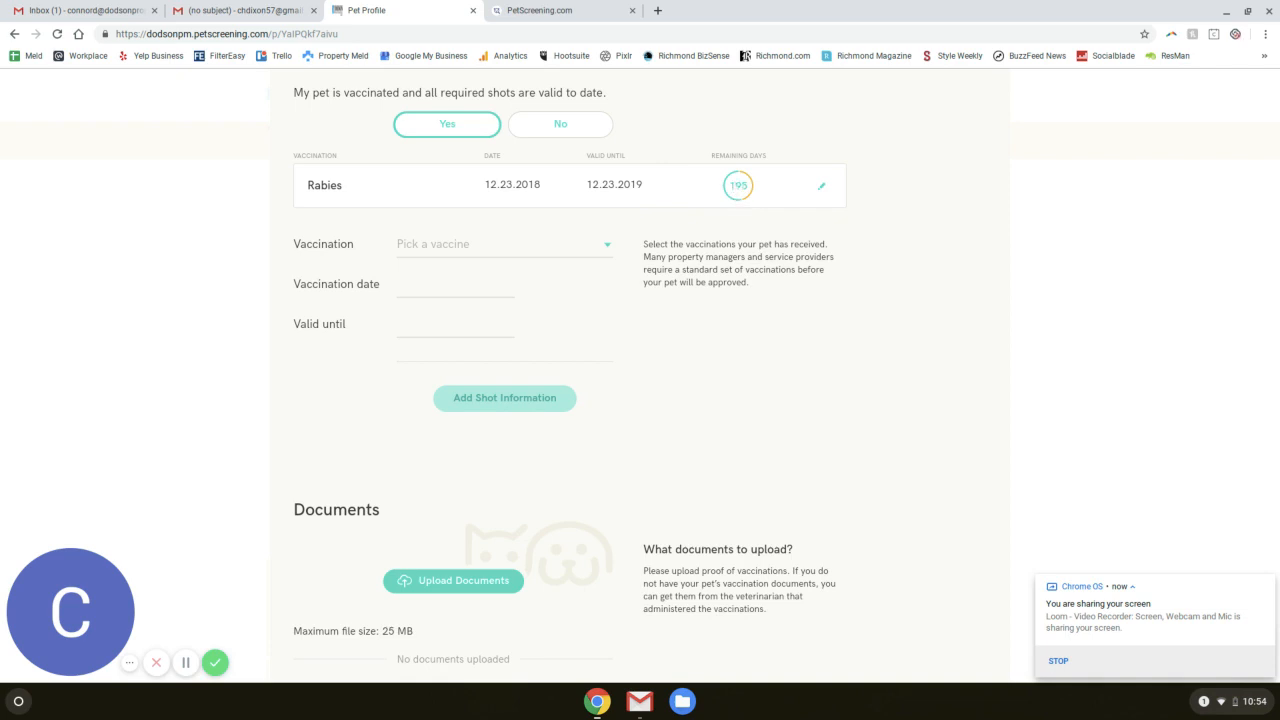
# Look over the other available vaccines without adding any, and continue to the Microchip section without uploading documents.
pyautogui.scroll(-1, 328, 185)
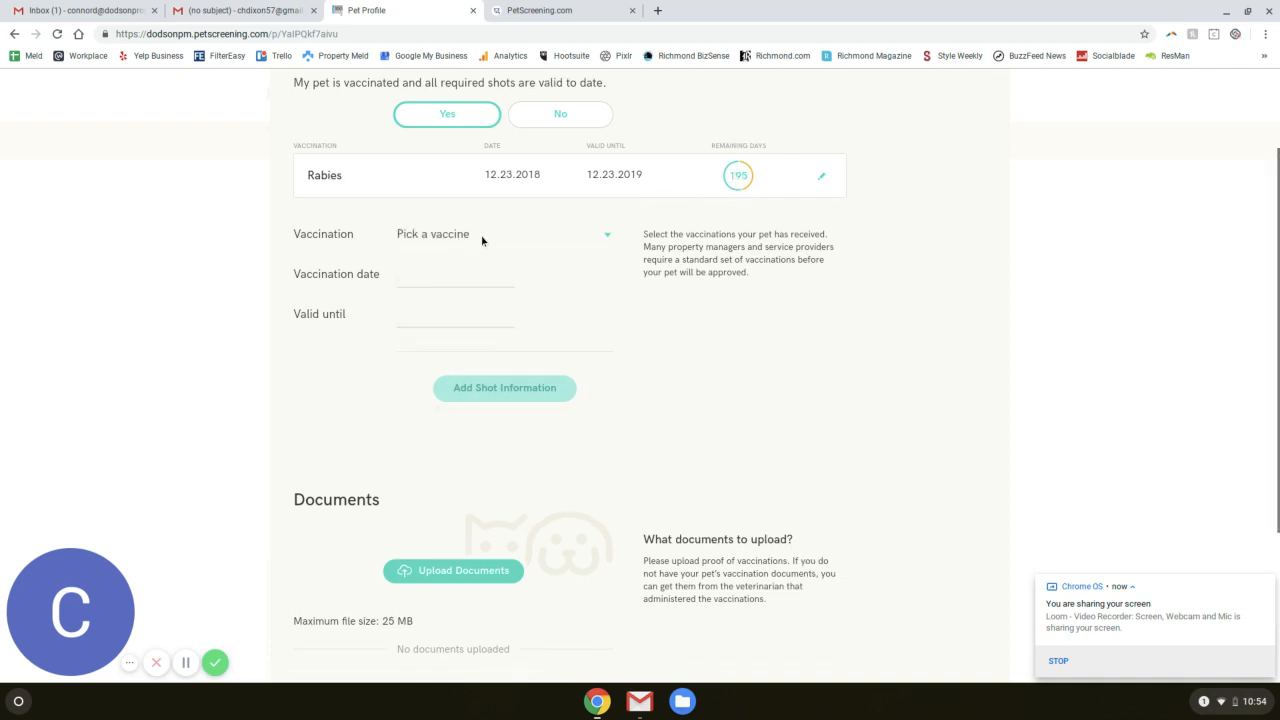
pyautogui.click(484, 238)
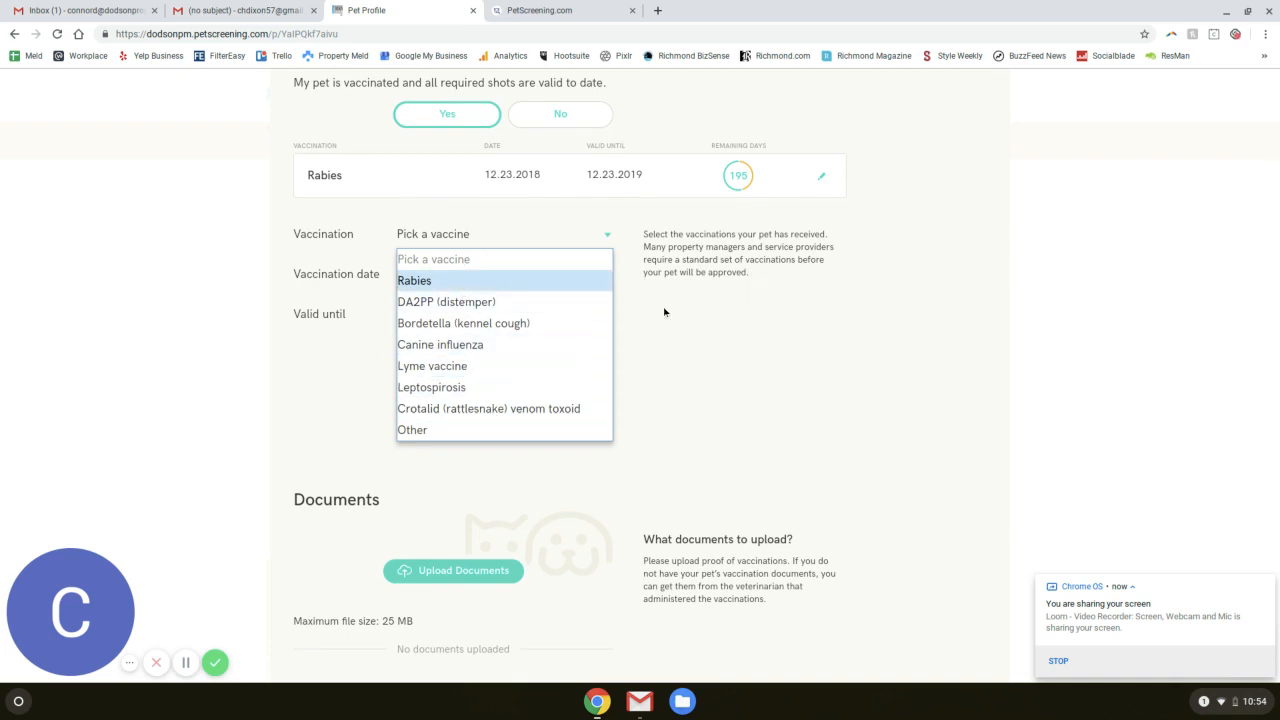
pyautogui.click(678, 406)
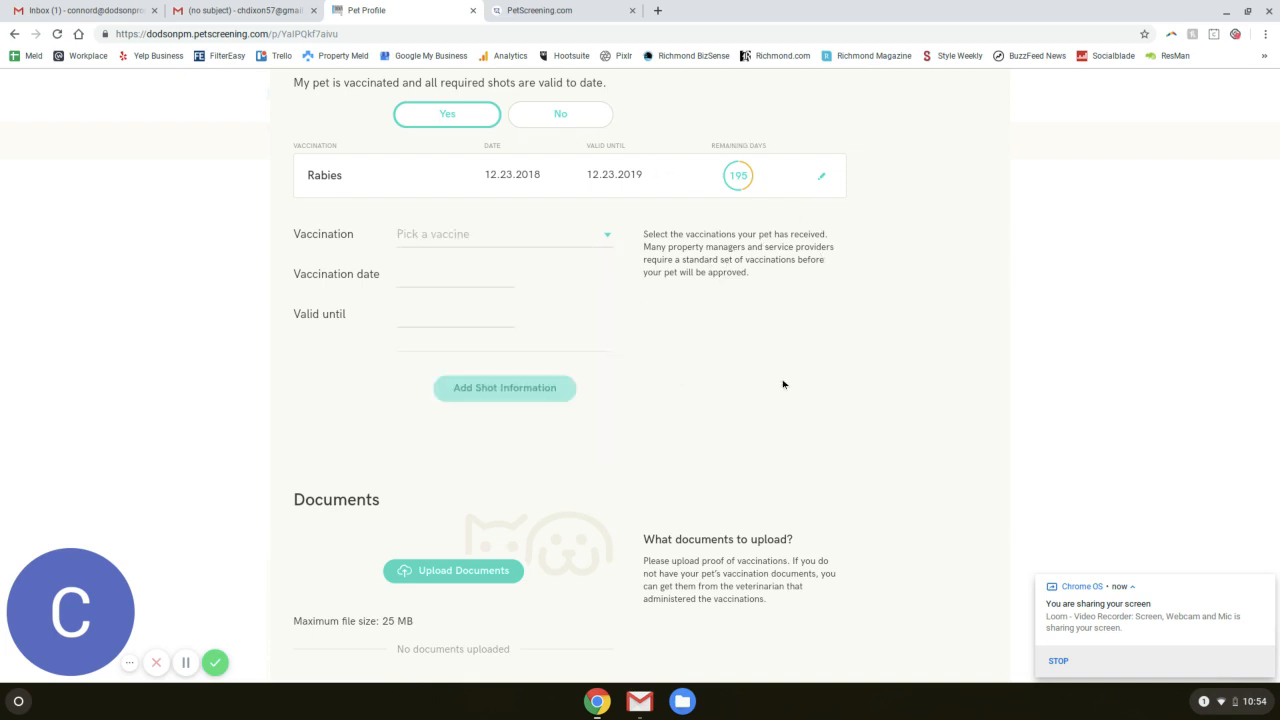
pyautogui.scroll(-2, 783, 380)
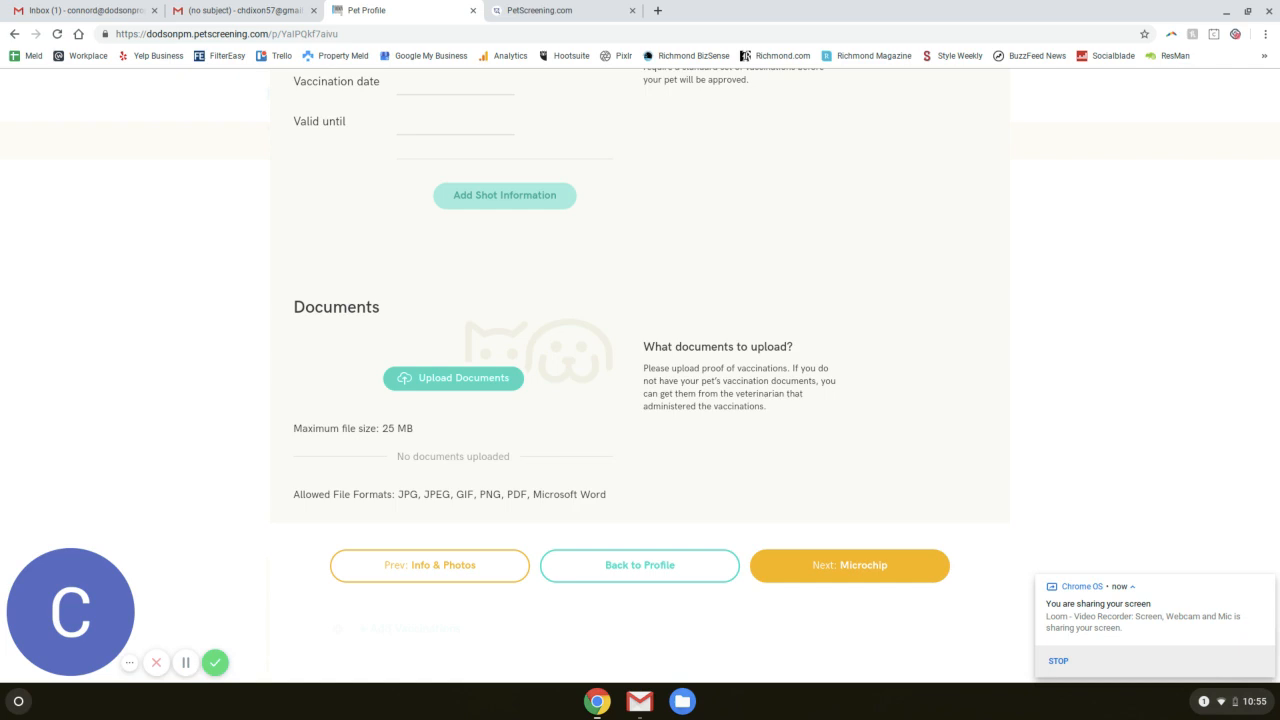
pyautogui.click(867, 562)
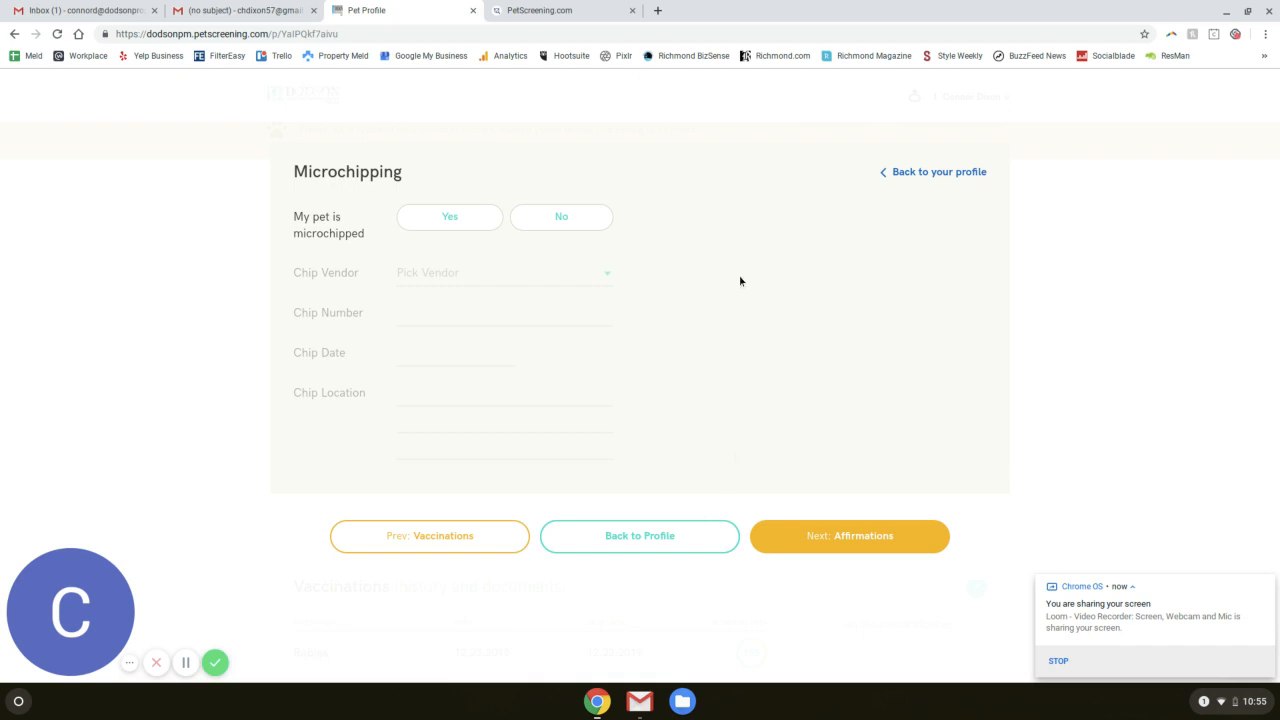
# Declare the pet as microchipped and select 24 PET WATCH as the chip vendor.
pyautogui.click(556, 218)
pyautogui.click(463, 226)
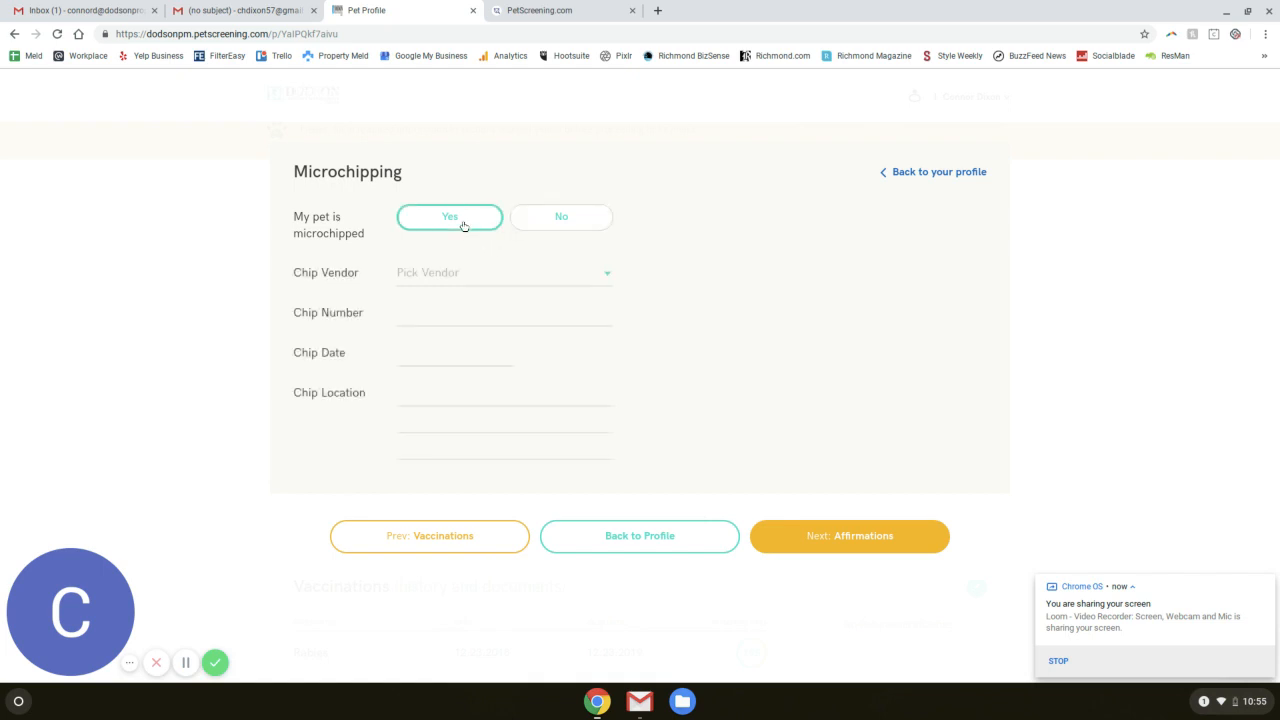
pyautogui.click(455, 278)
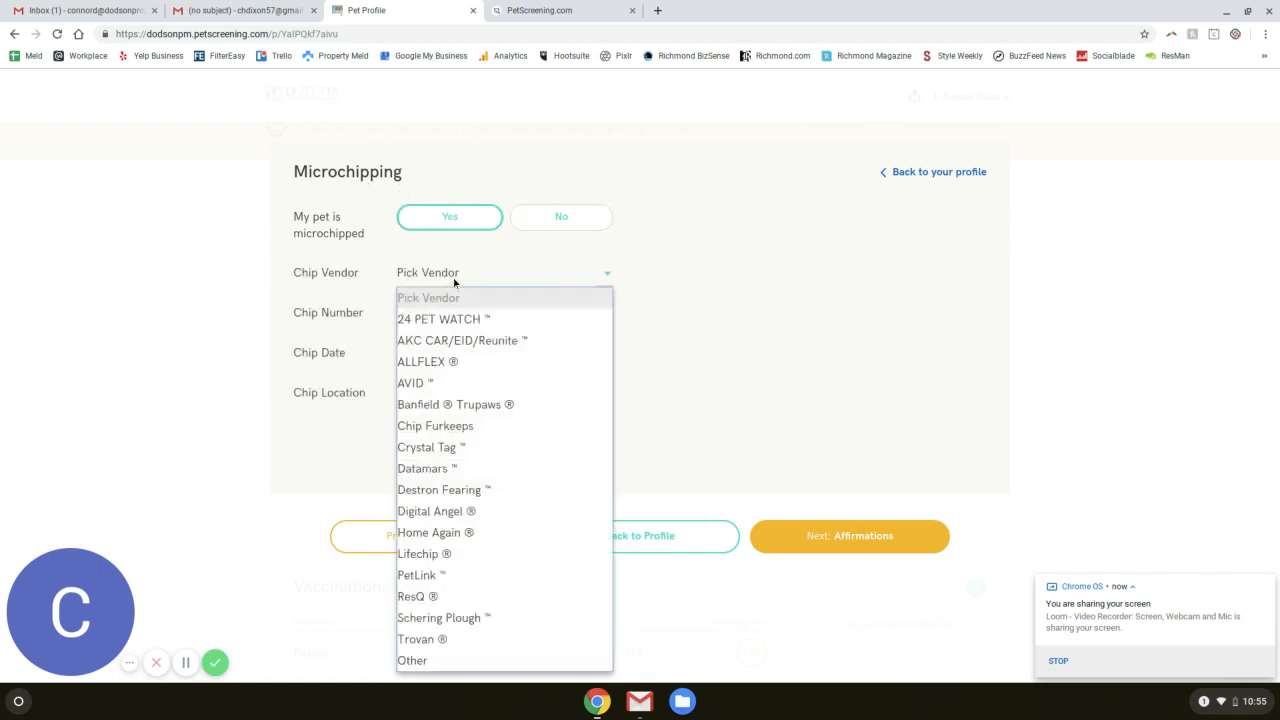
pyautogui.click(446, 320)
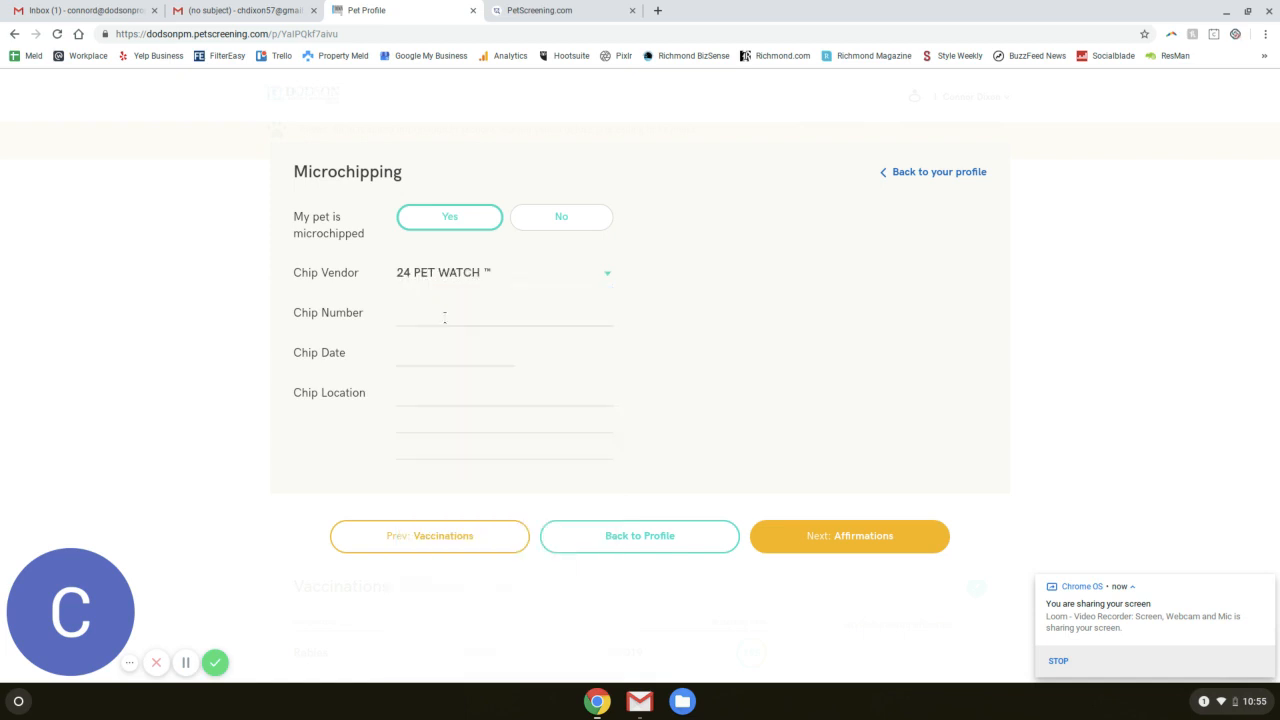
# Enter the chip number and set the chip date to 12.01.2017.
pyautogui.click(444, 316)
pyautogui.write('123456789')
pyautogui.click(448, 358)
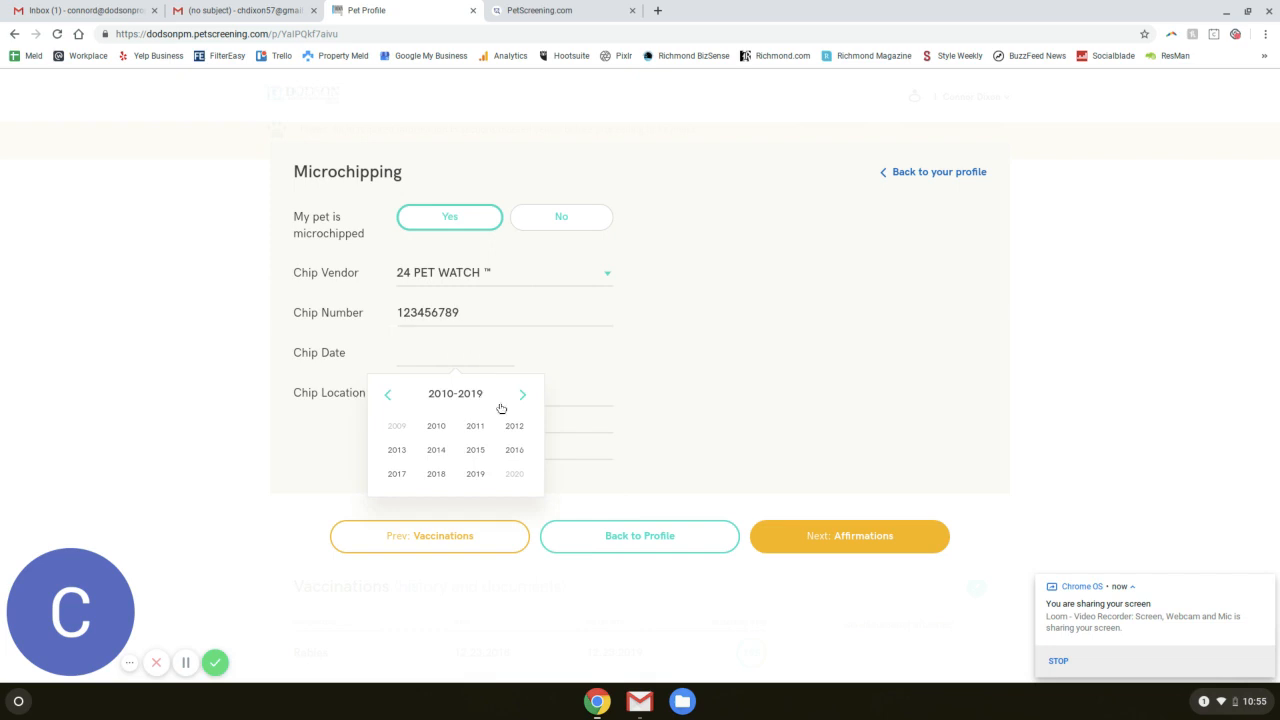
pyautogui.click(412, 482)
pyautogui.click(514, 477)
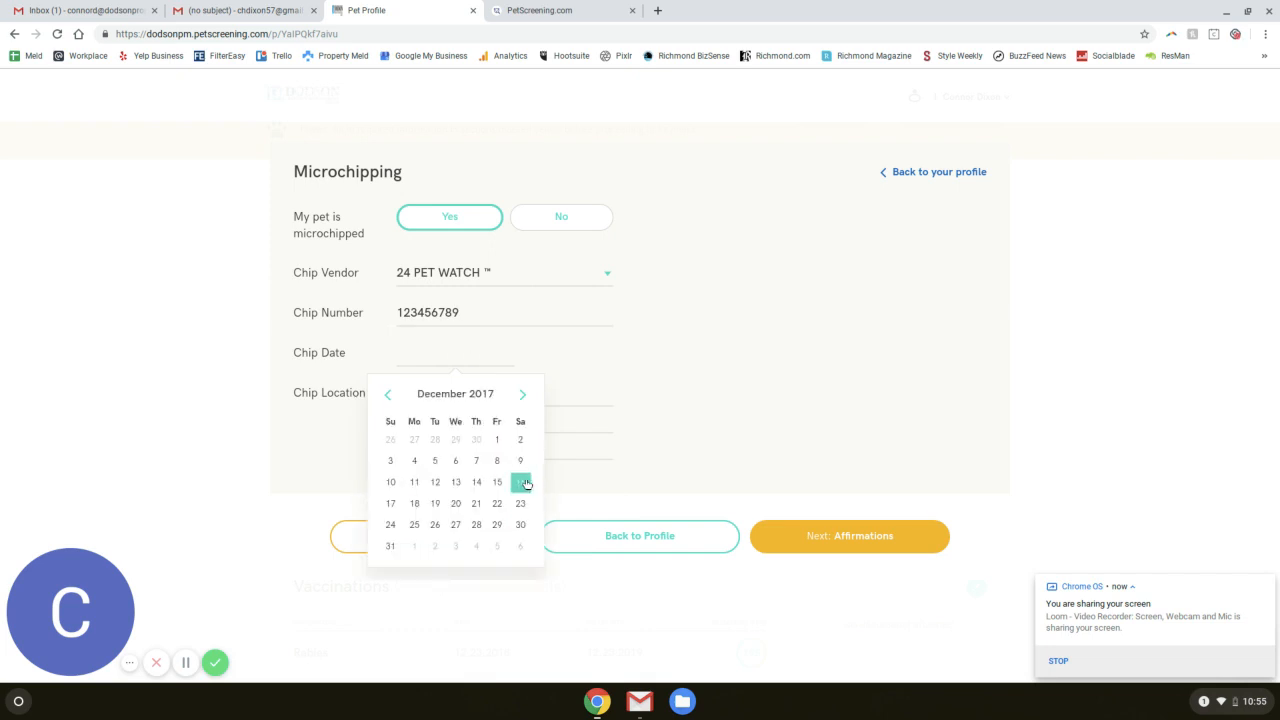
pyautogui.click(497, 440)
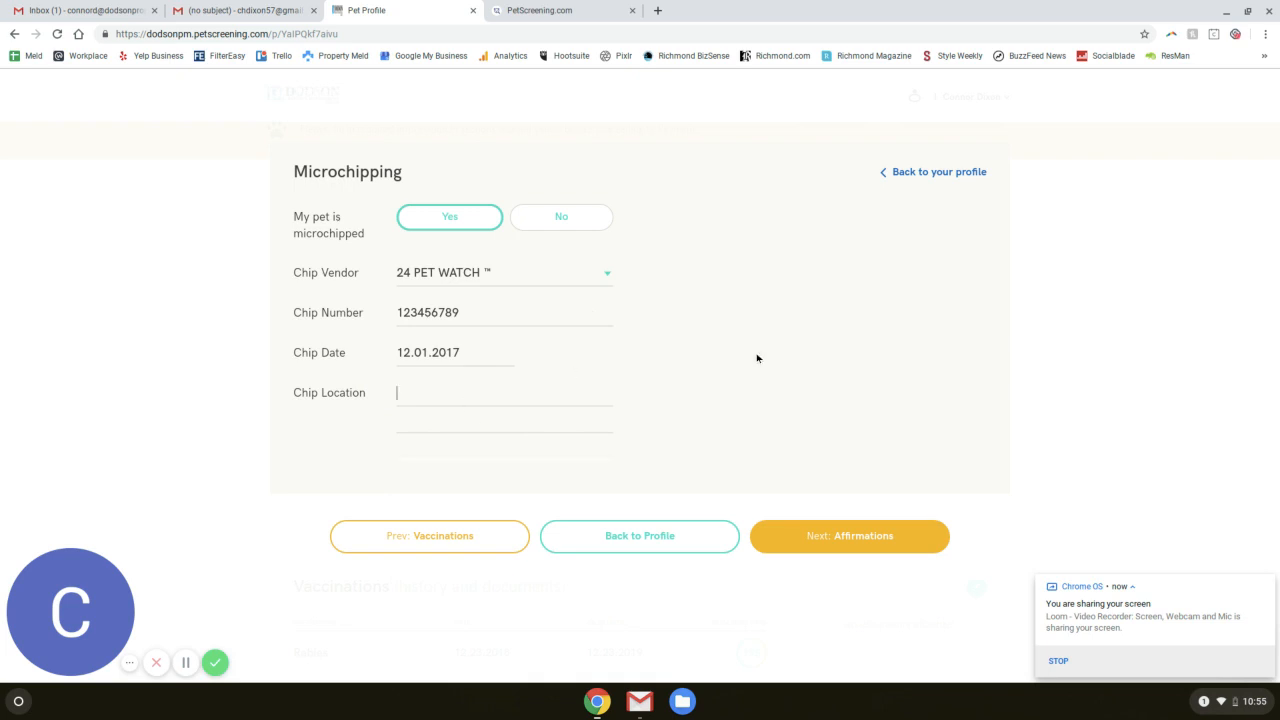
# Enter "Back of neck" as the chip location and continue to the Affirmations section.
pyautogui.write('Back of neck')
pyautogui.click(885, 552)
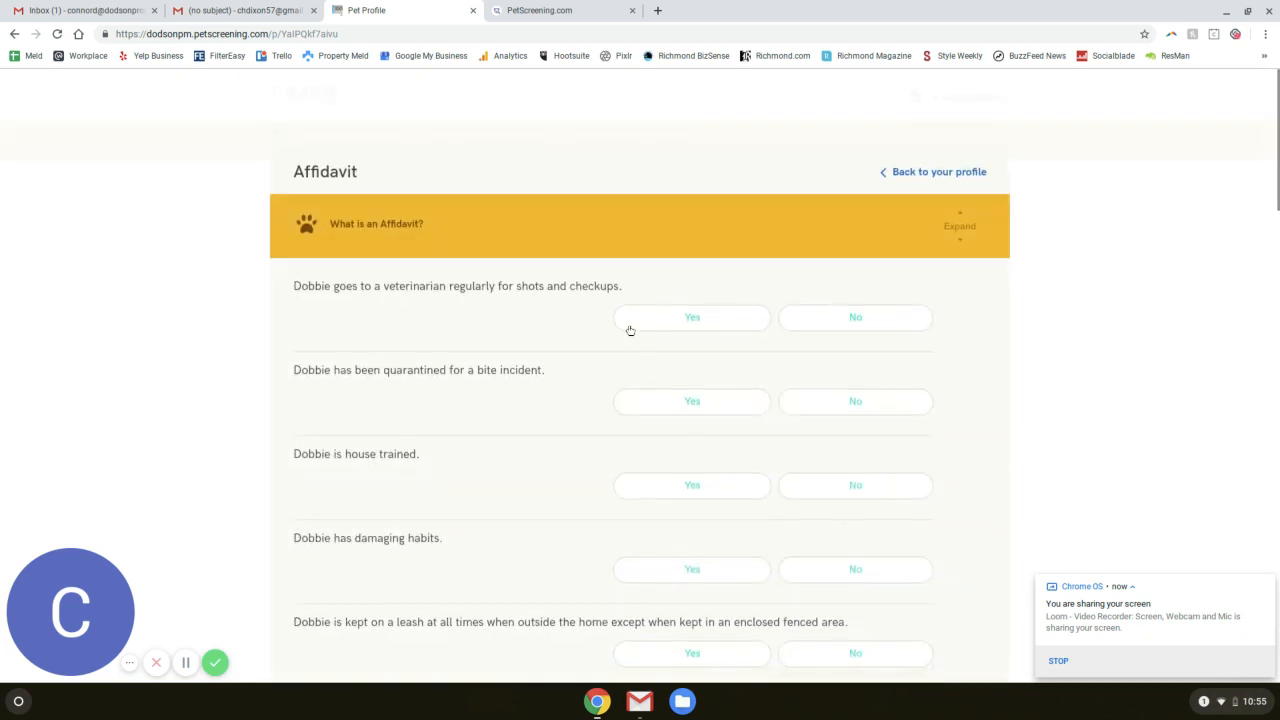
# Review the affidavit statements, answering Yes to regular veterinarian visits and No to being quarantined for a bite incident.
pyautogui.scroll(-2, 294, 216)
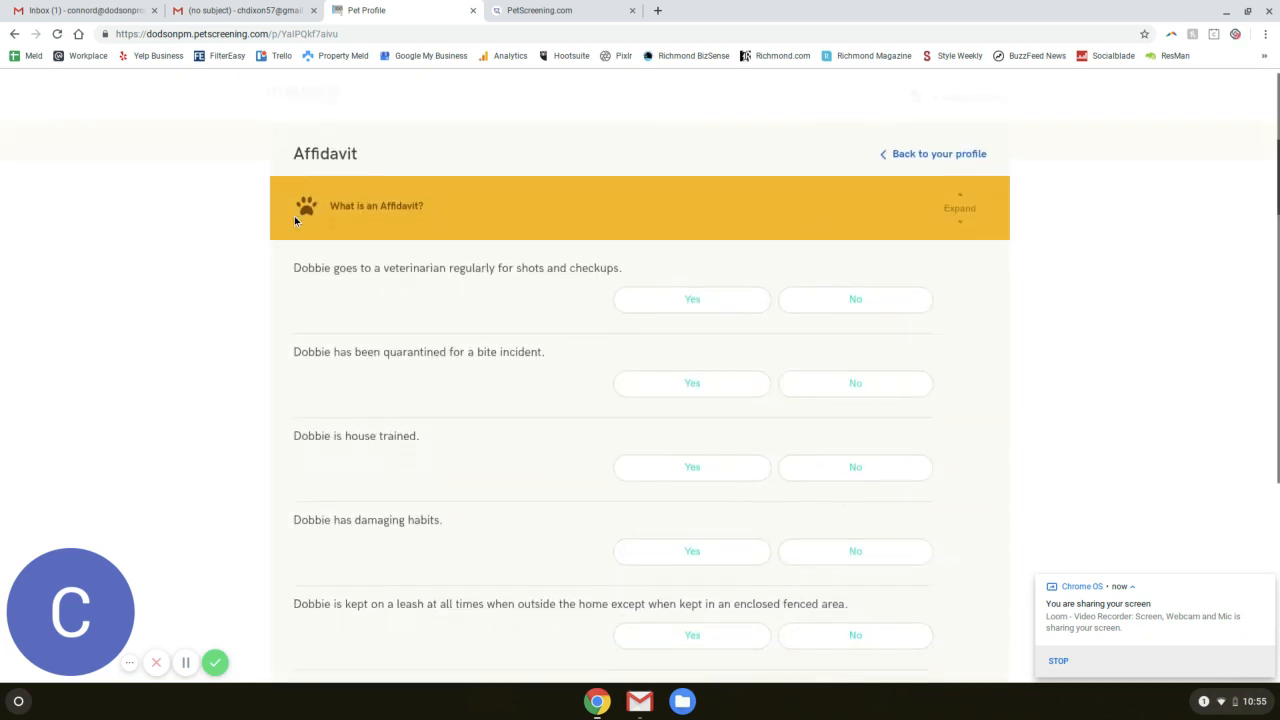
pyautogui.scroll(-2, 294, 218)
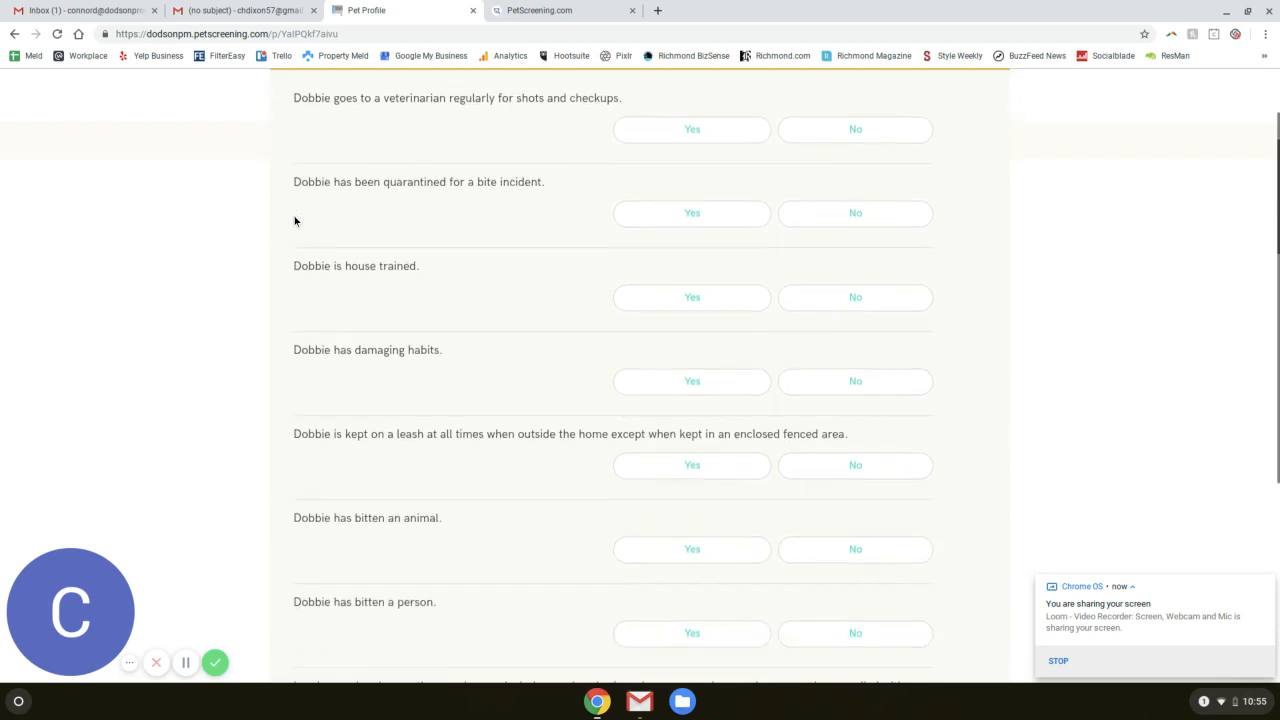
pyautogui.scroll(-1, 262, 224)
pyautogui.scroll(-7, 331, 232)
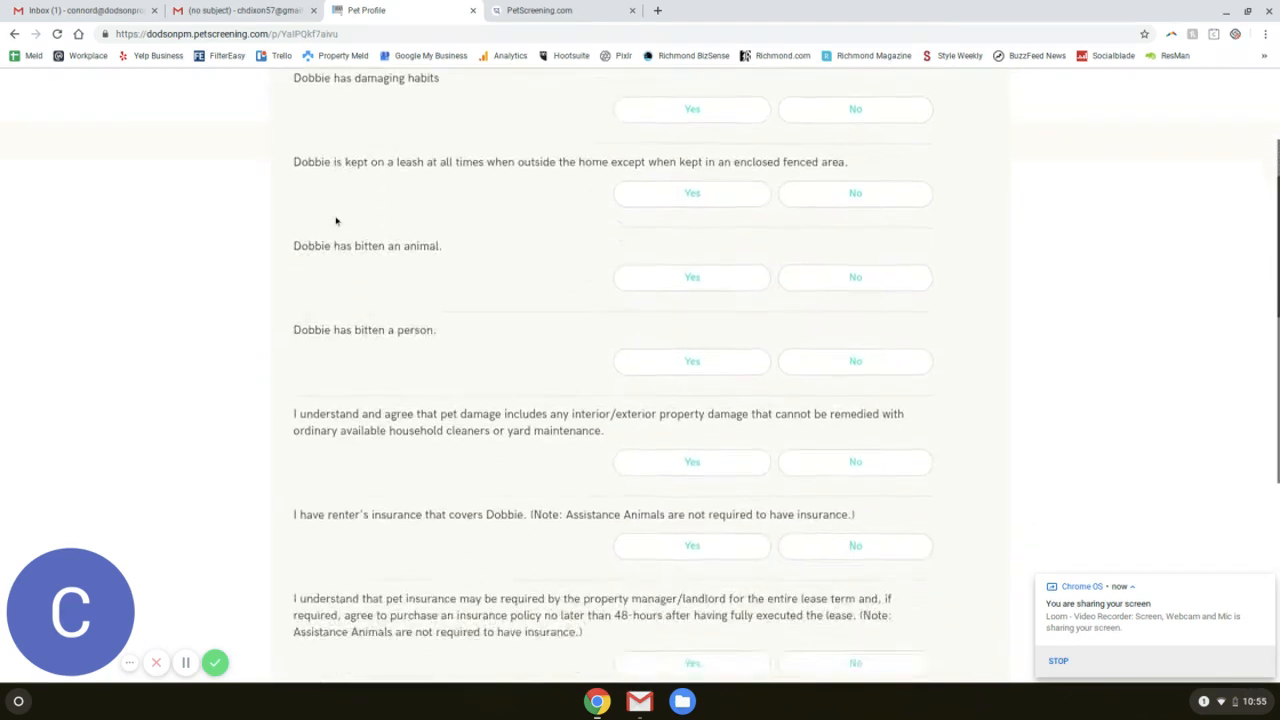
pyautogui.scroll(11, 336, 220)
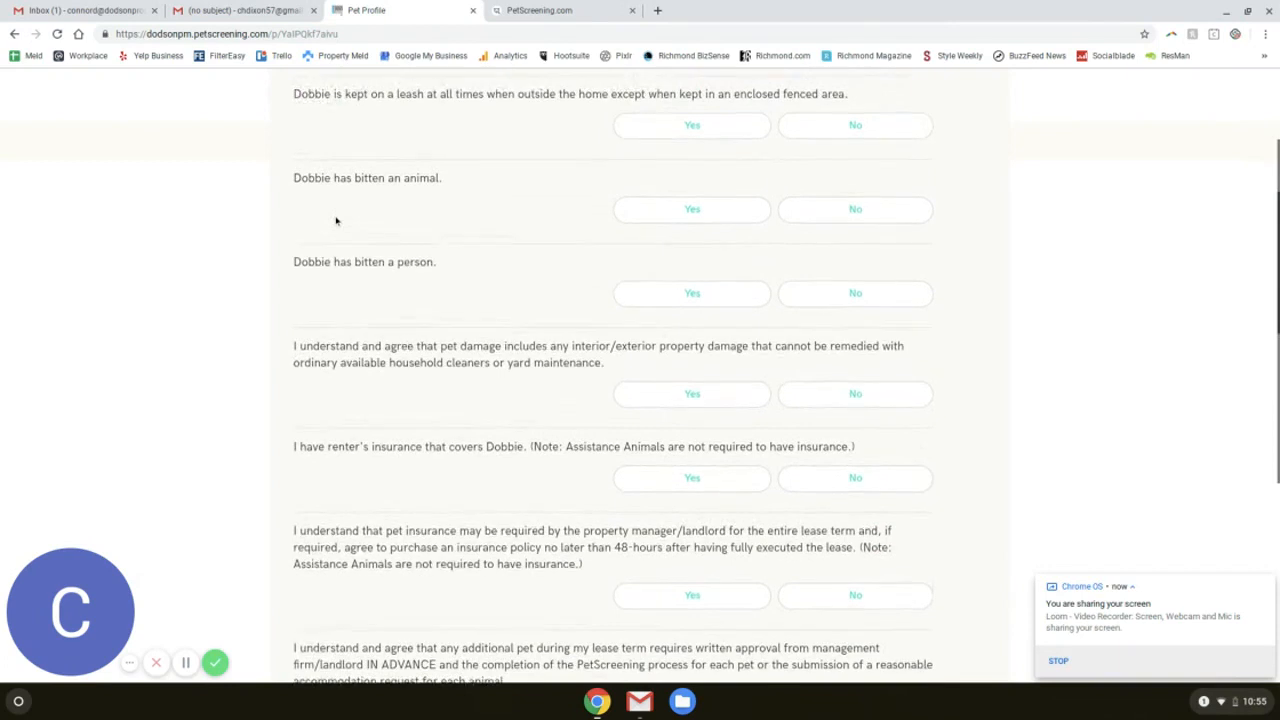
pyautogui.scroll(-2, 338, 215)
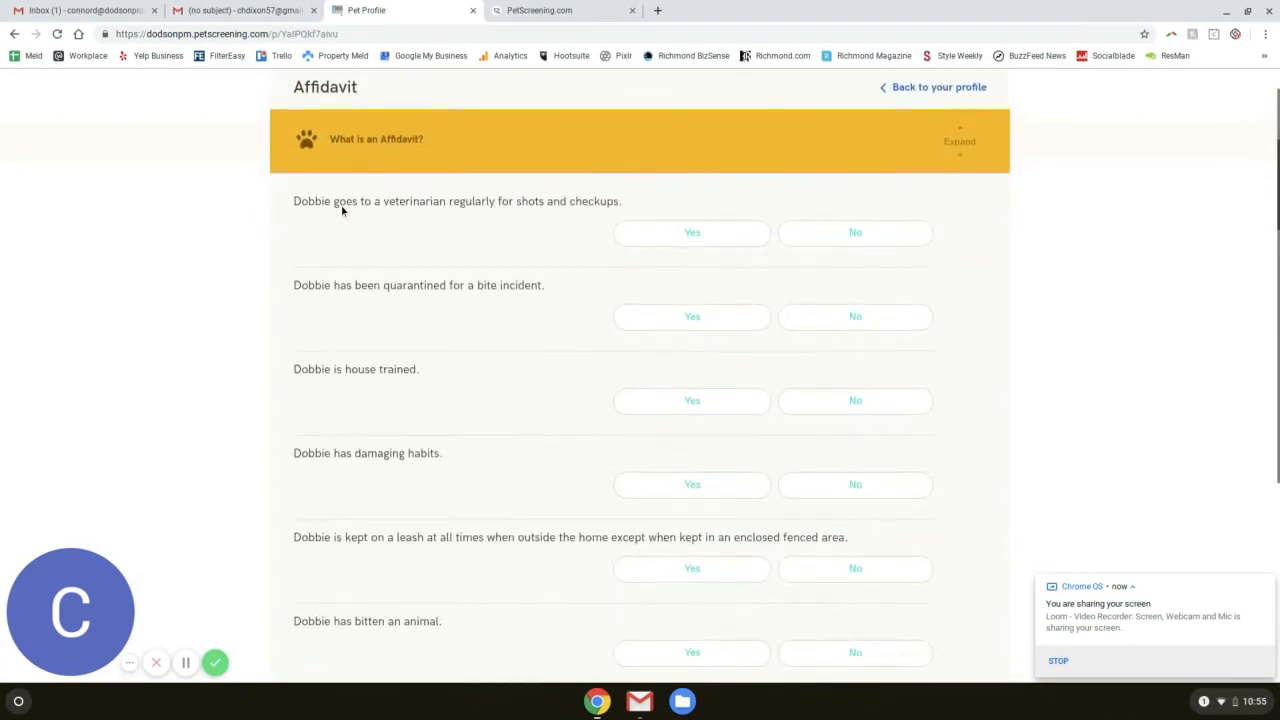
pyautogui.click(646, 244)
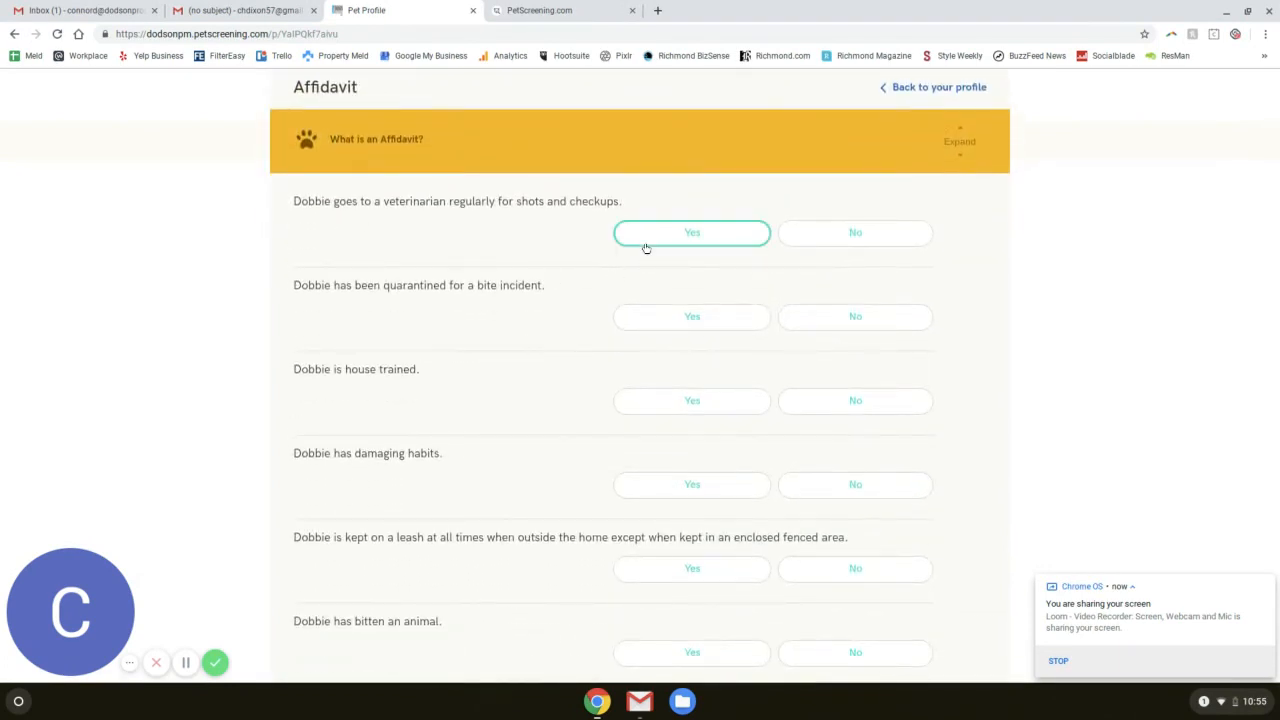
pyautogui.scroll(-1, 657, 251)
pyautogui.scroll(-1, 657, 251)
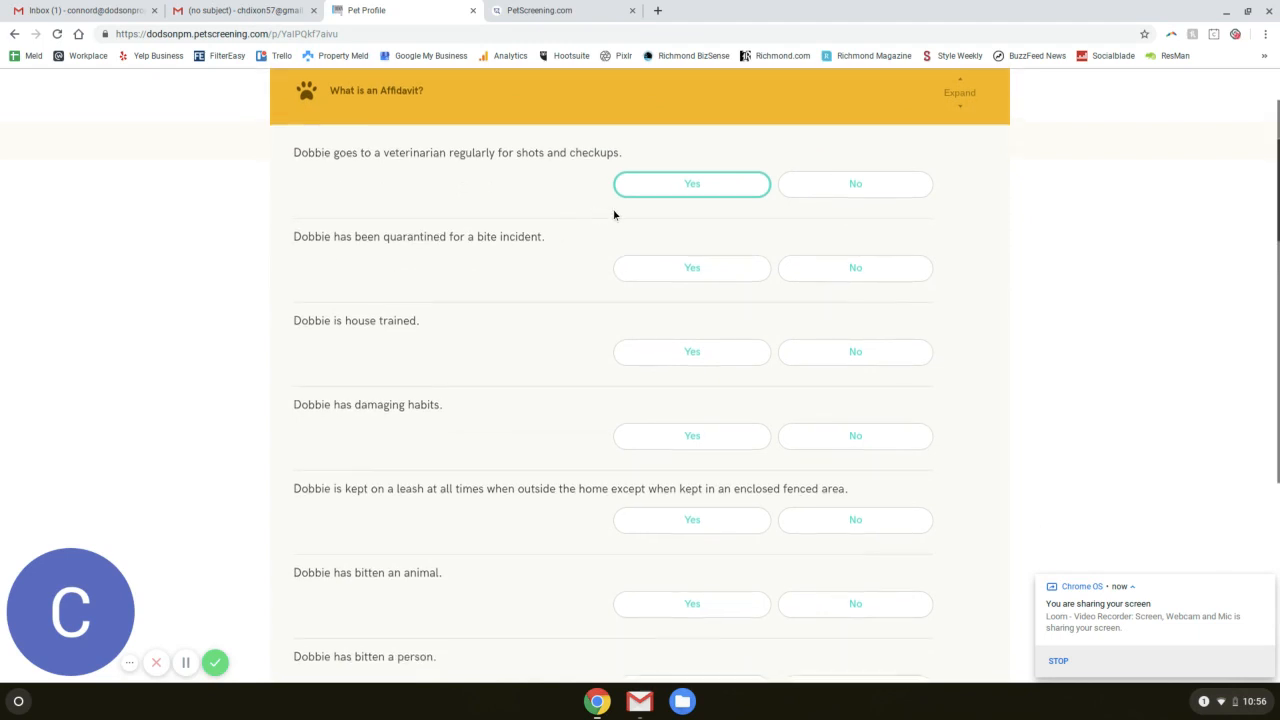
pyautogui.click(853, 277)
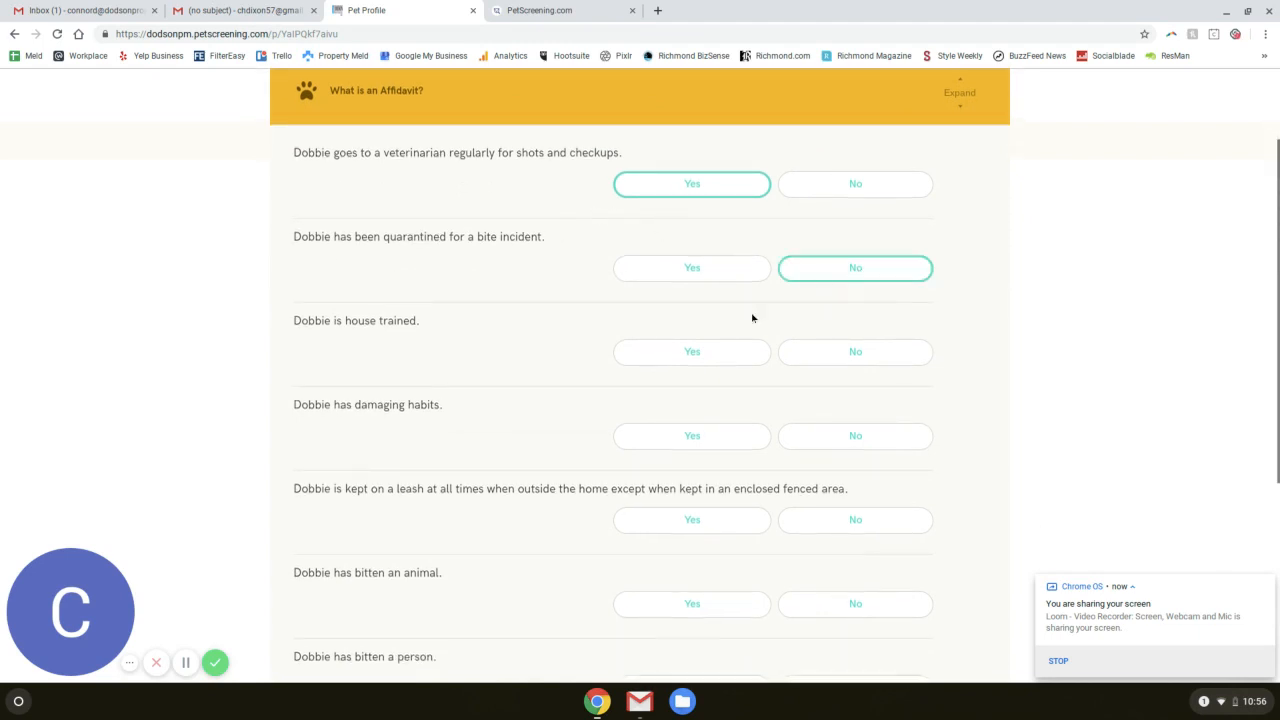
pyautogui.click(684, 273)
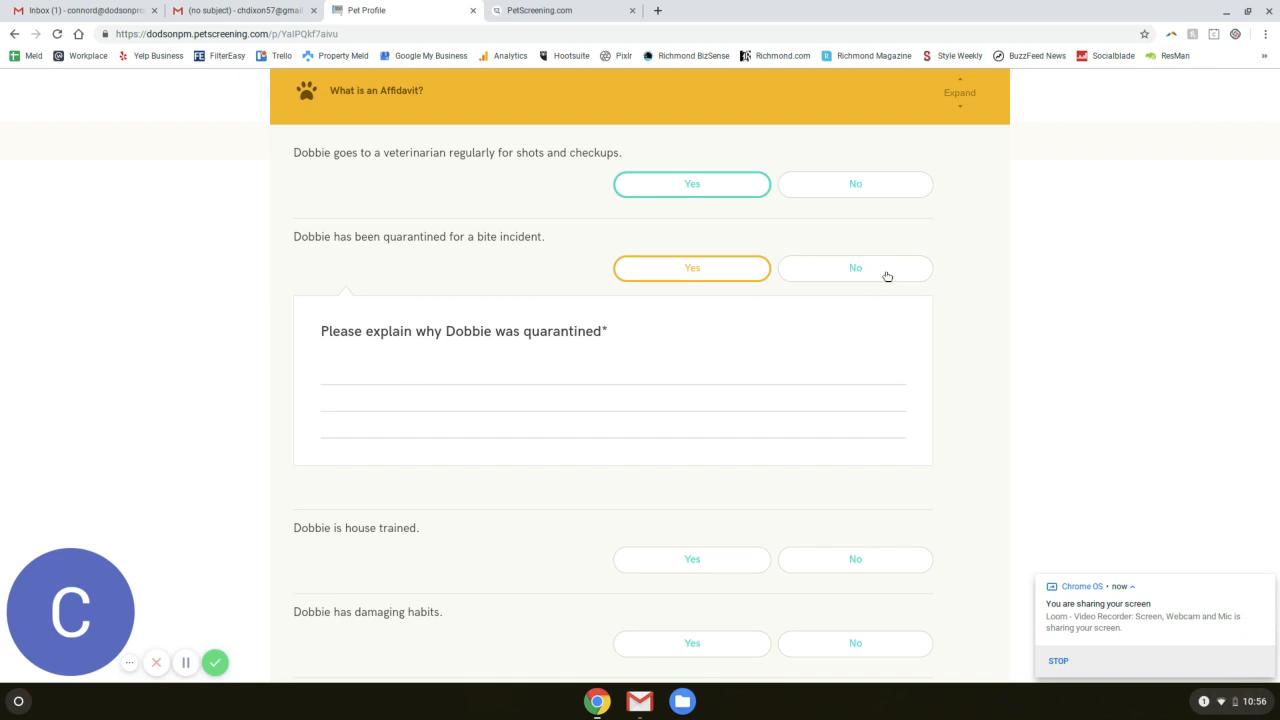
pyautogui.click(887, 276)
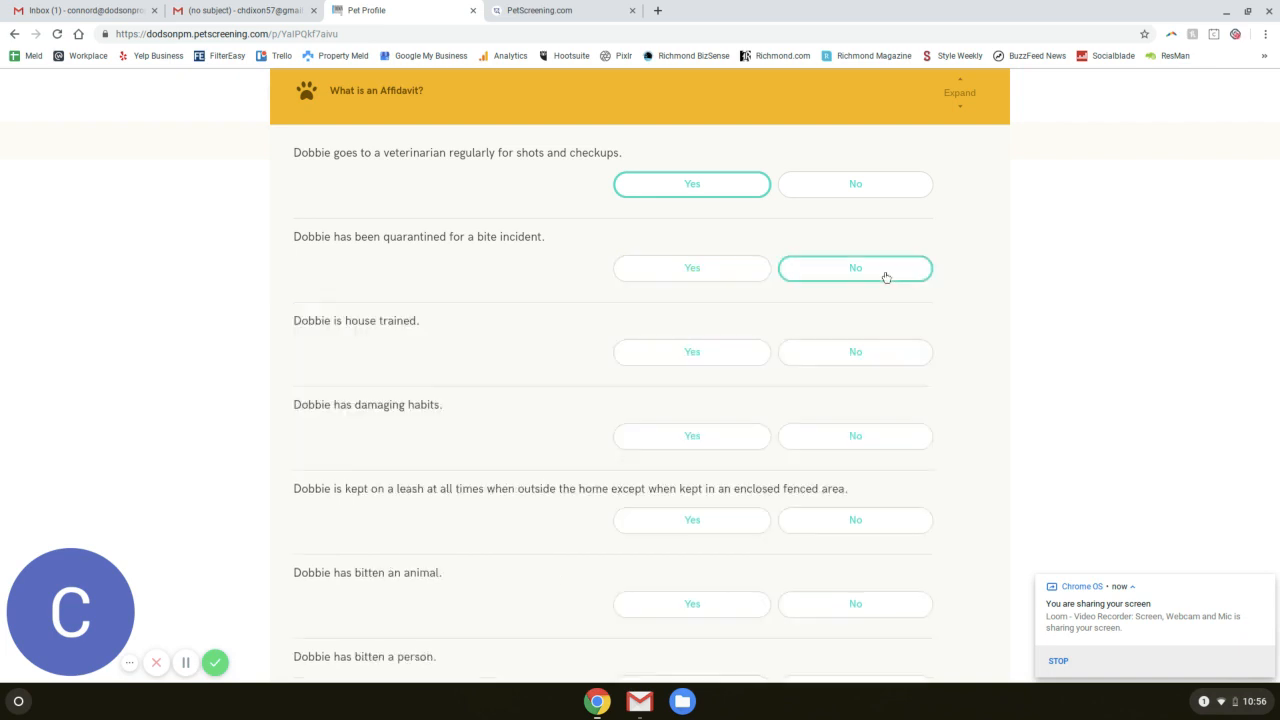
# Answer Yes to the dog being house trained and No to it having damaging habits.
pyautogui.click(695, 356)
pyautogui.click(826, 433)
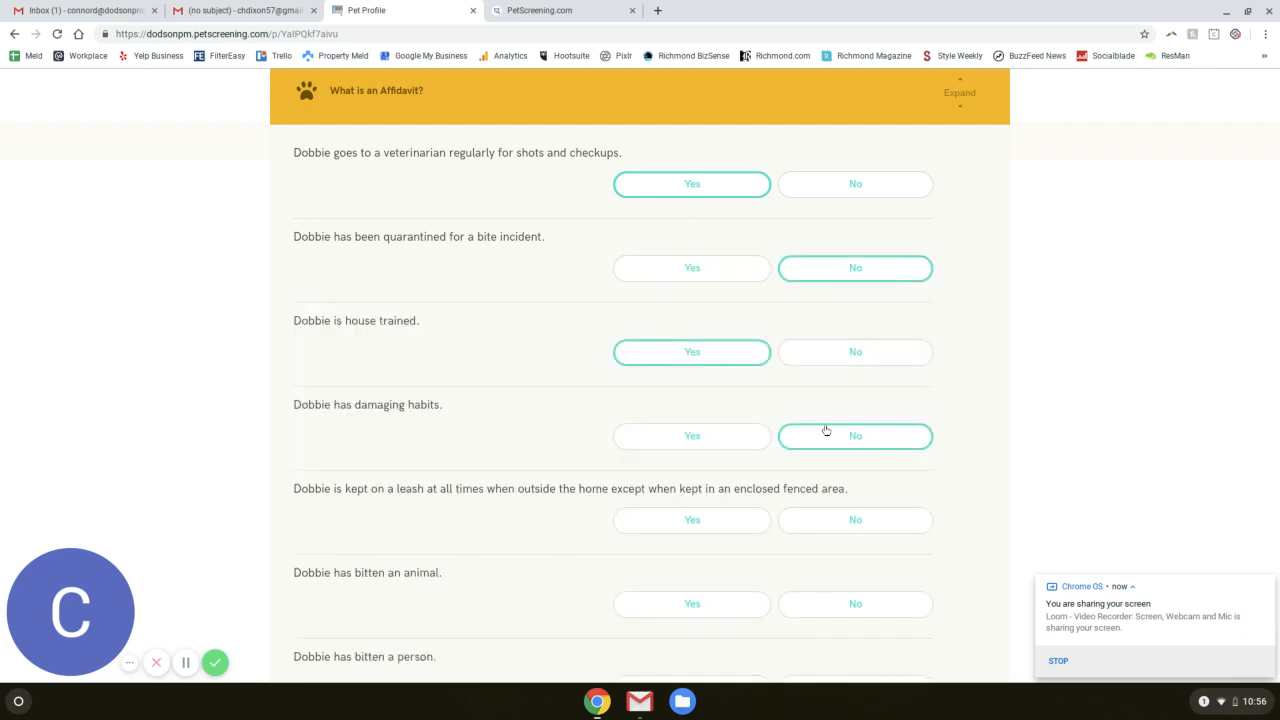
pyautogui.scroll(-3, 517, 291)
pyautogui.click(718, 208)
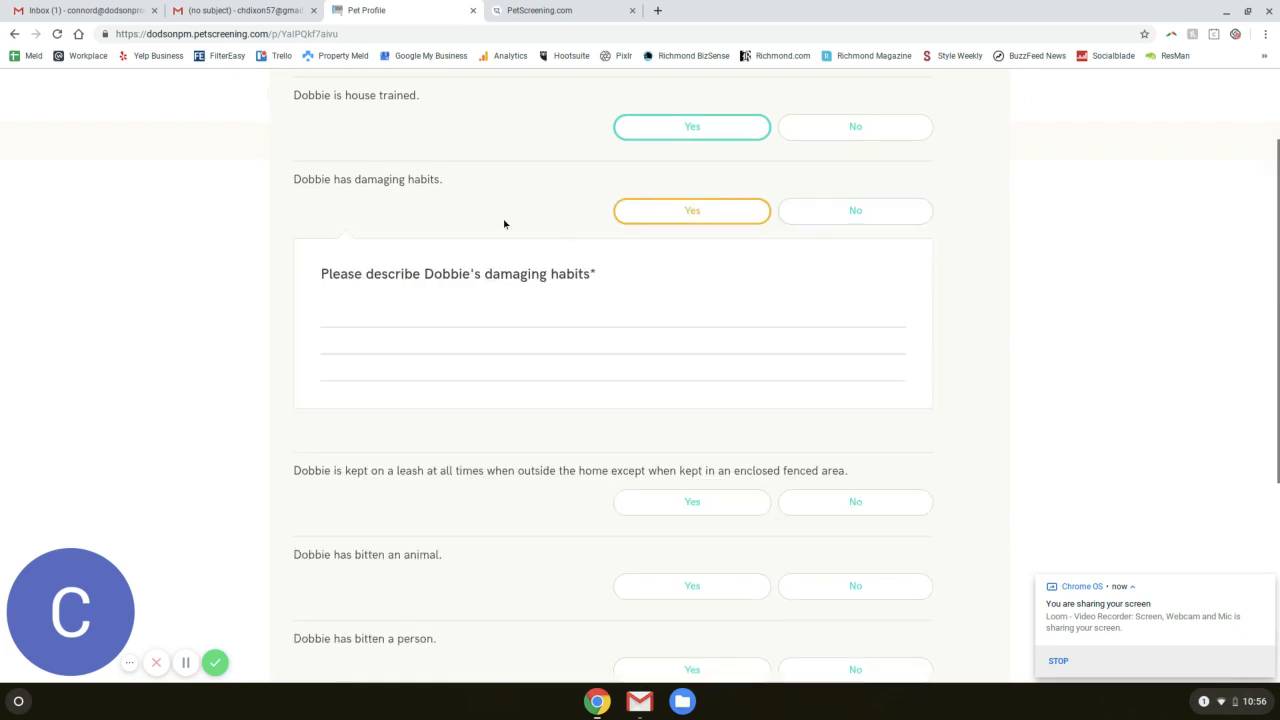
pyautogui.click(886, 220)
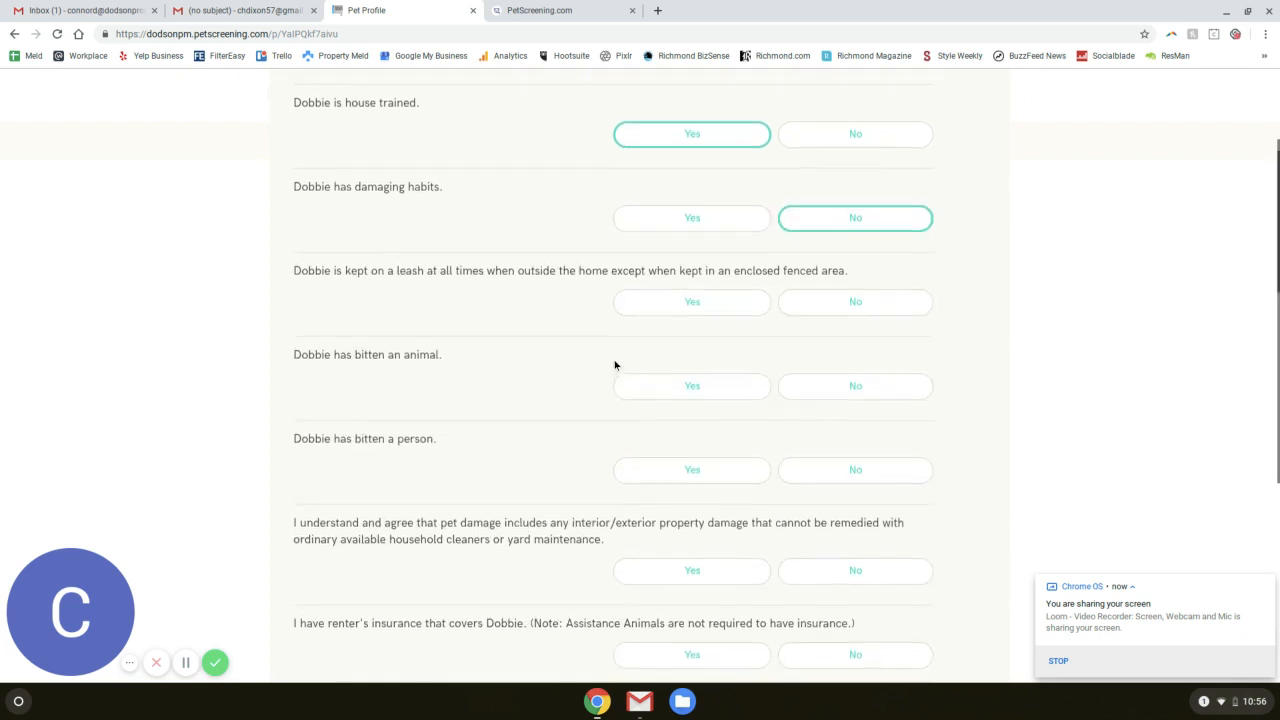
# Answer Yes to the leash statement and No to having bitten an animal or a person.
pyautogui.scroll(-1, 625, 340)
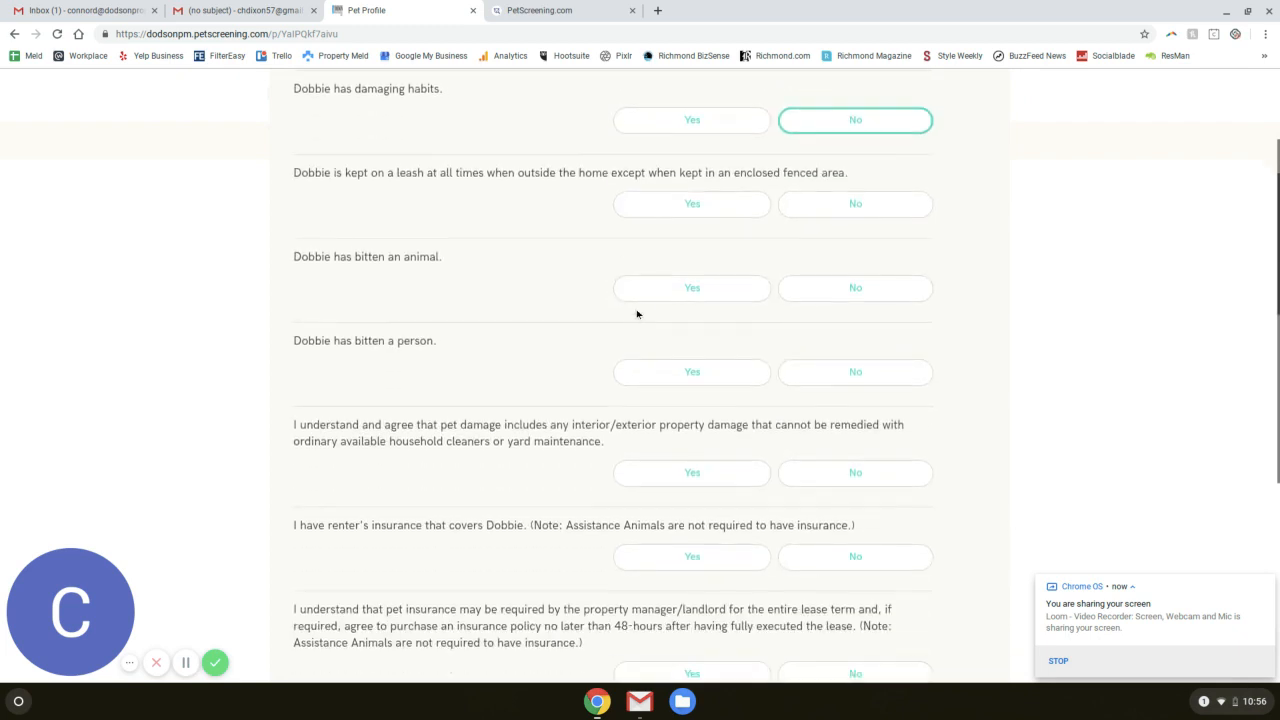
pyautogui.click(671, 211)
pyautogui.scroll(-1, 590, 325)
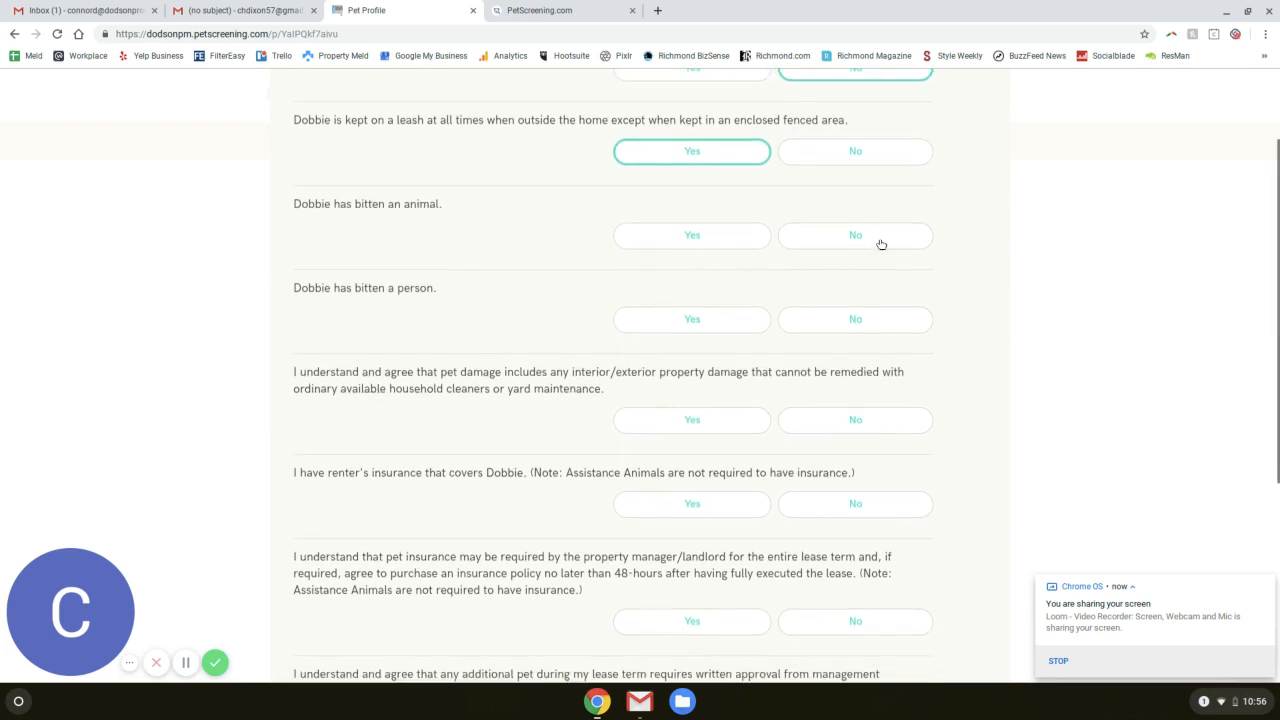
pyautogui.click(879, 244)
pyautogui.click(904, 328)
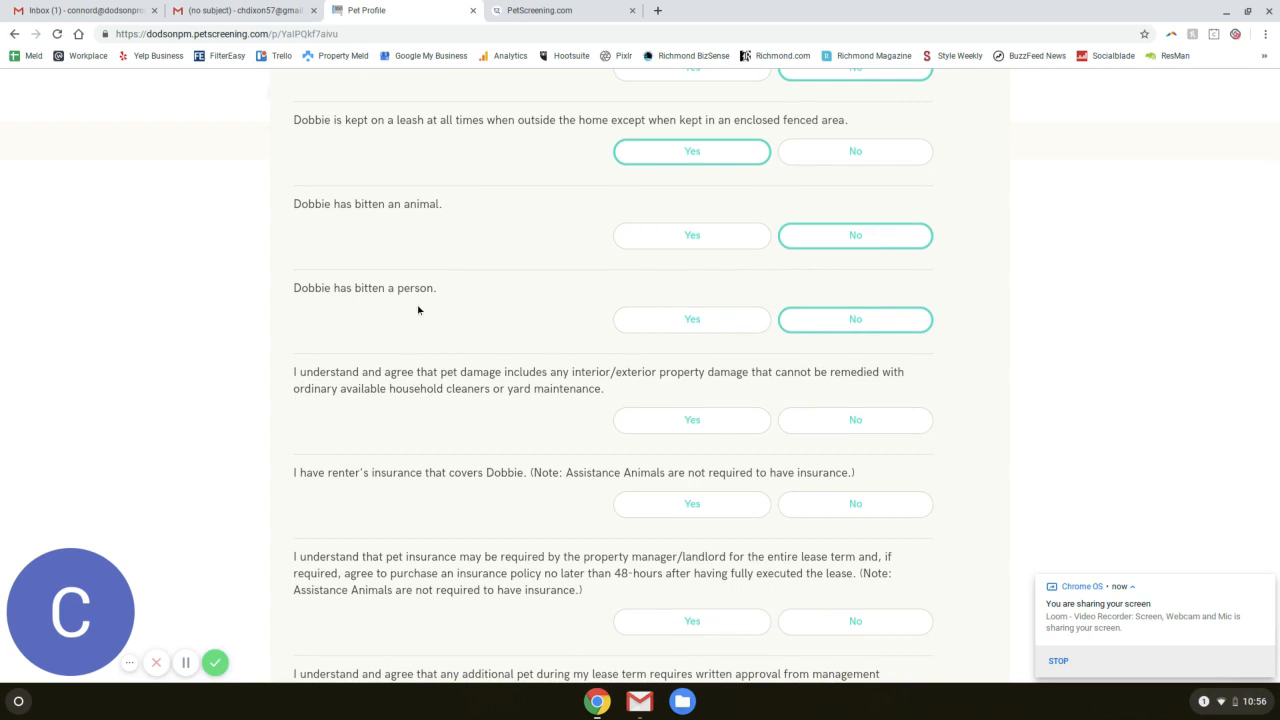
# Agree to the pet damage statement and answer No to having renter's insurance that covers the dog.
pyautogui.scroll(-5, 418, 310)
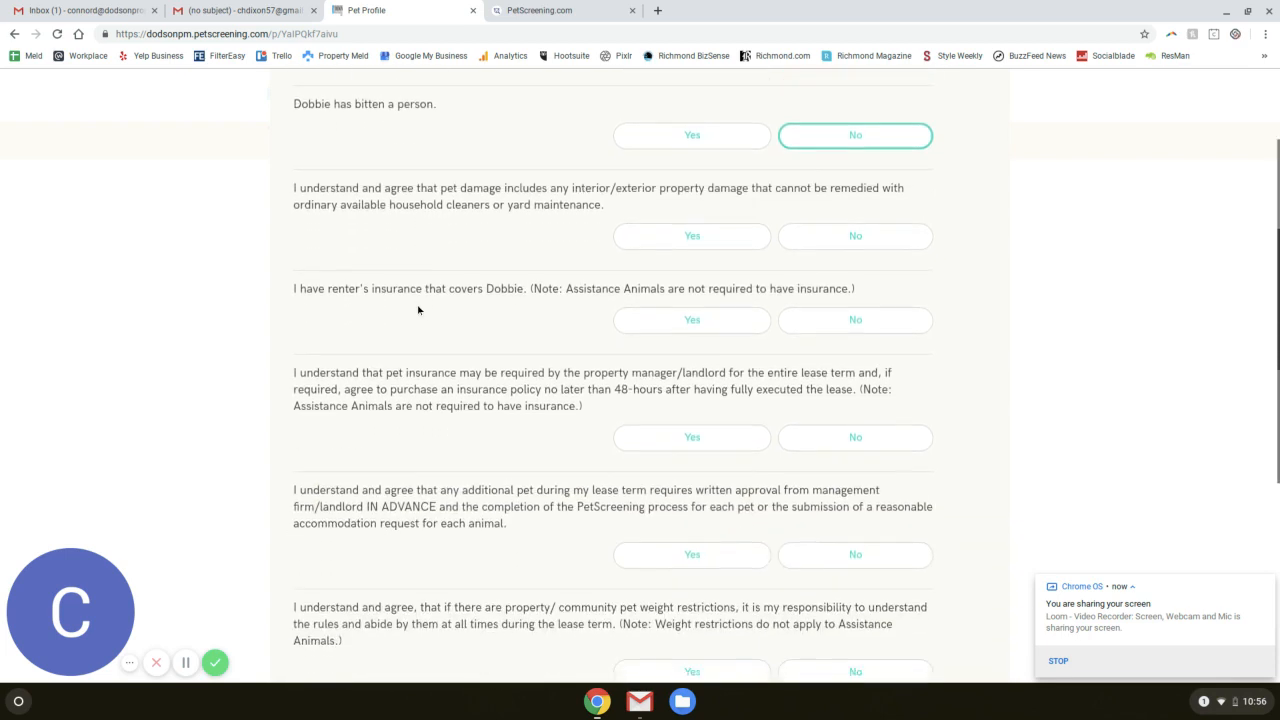
pyautogui.scroll(-1, 418, 310)
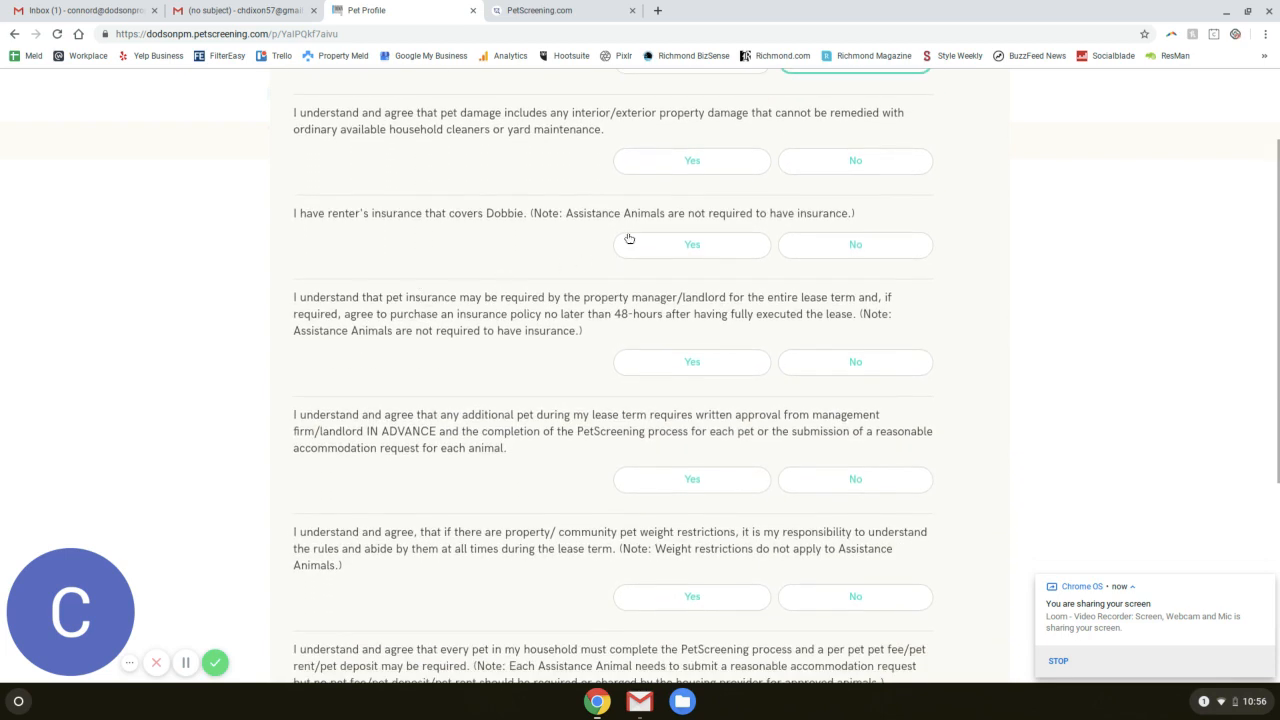
pyautogui.click(663, 170)
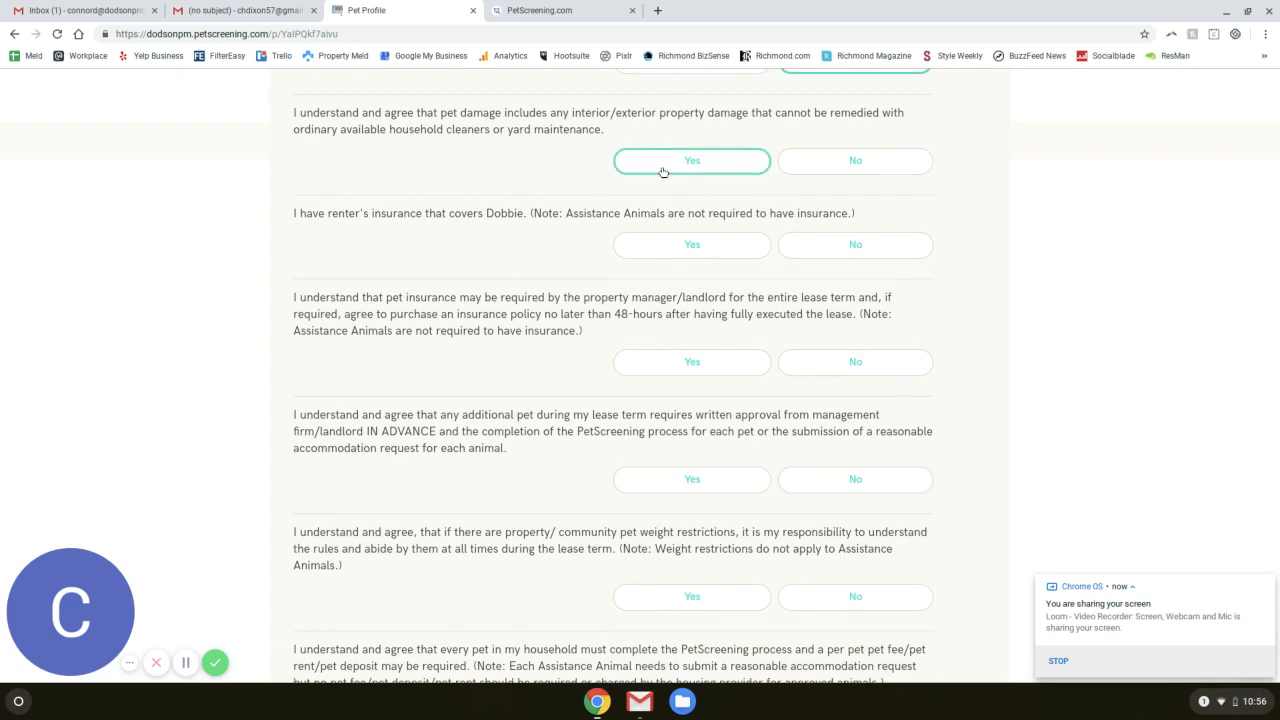
pyautogui.scroll(-1, 517, 114)
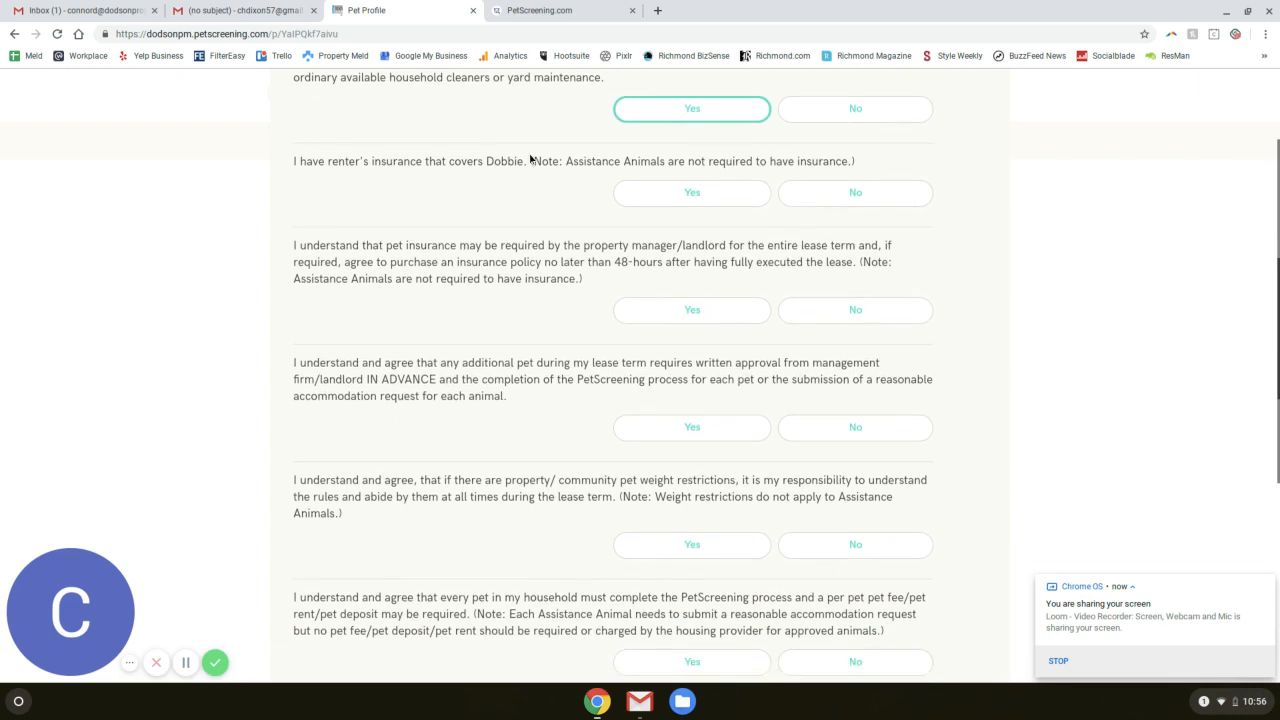
pyautogui.click(875, 197)
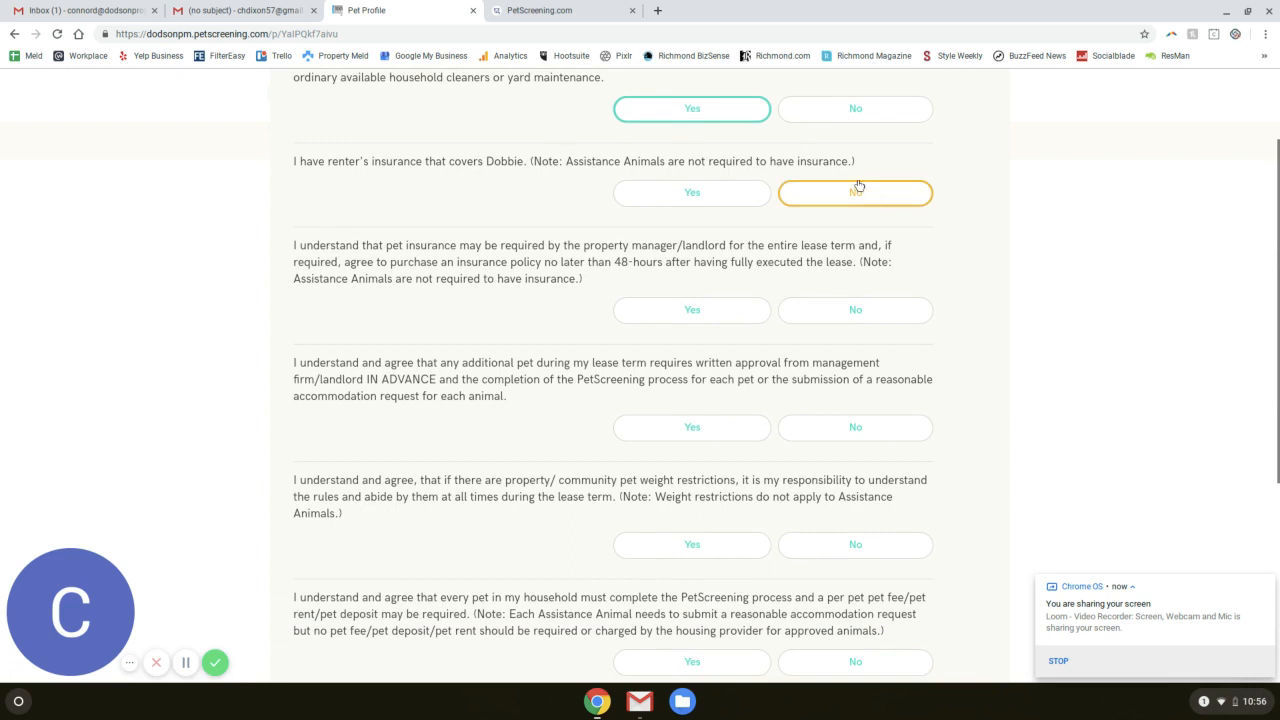
pyautogui.click(685, 190)
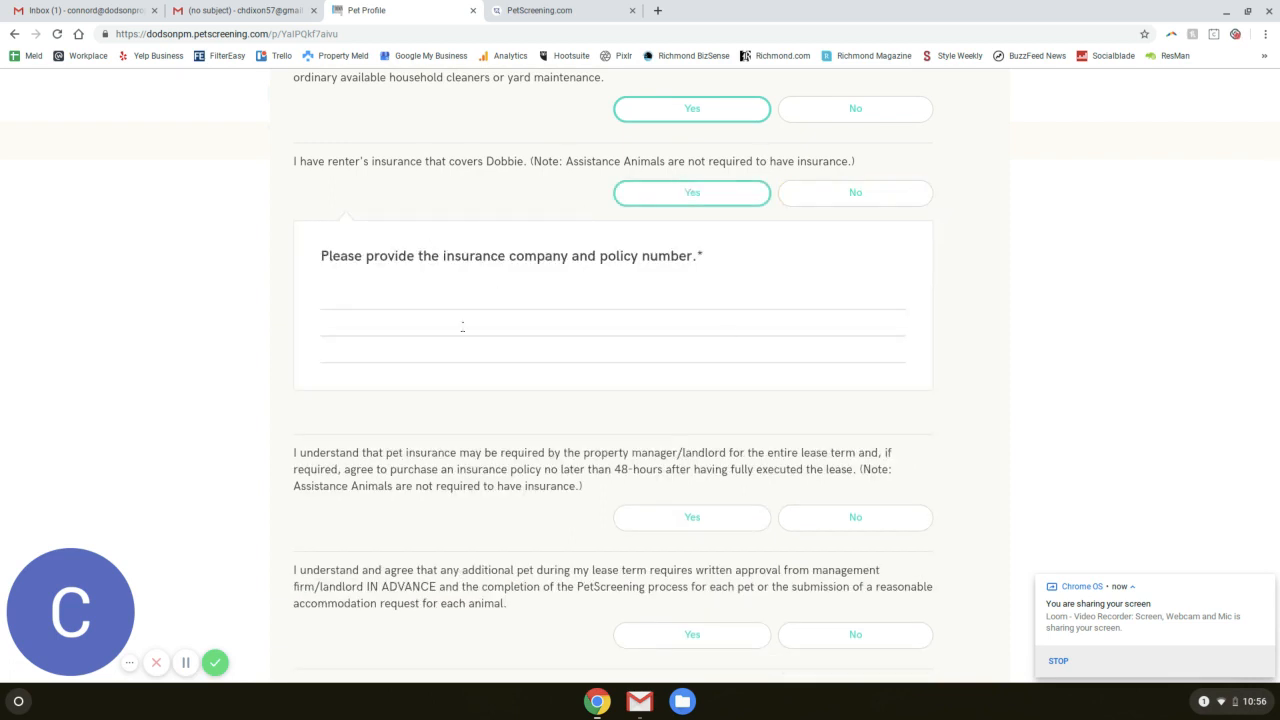
pyautogui.click(892, 198)
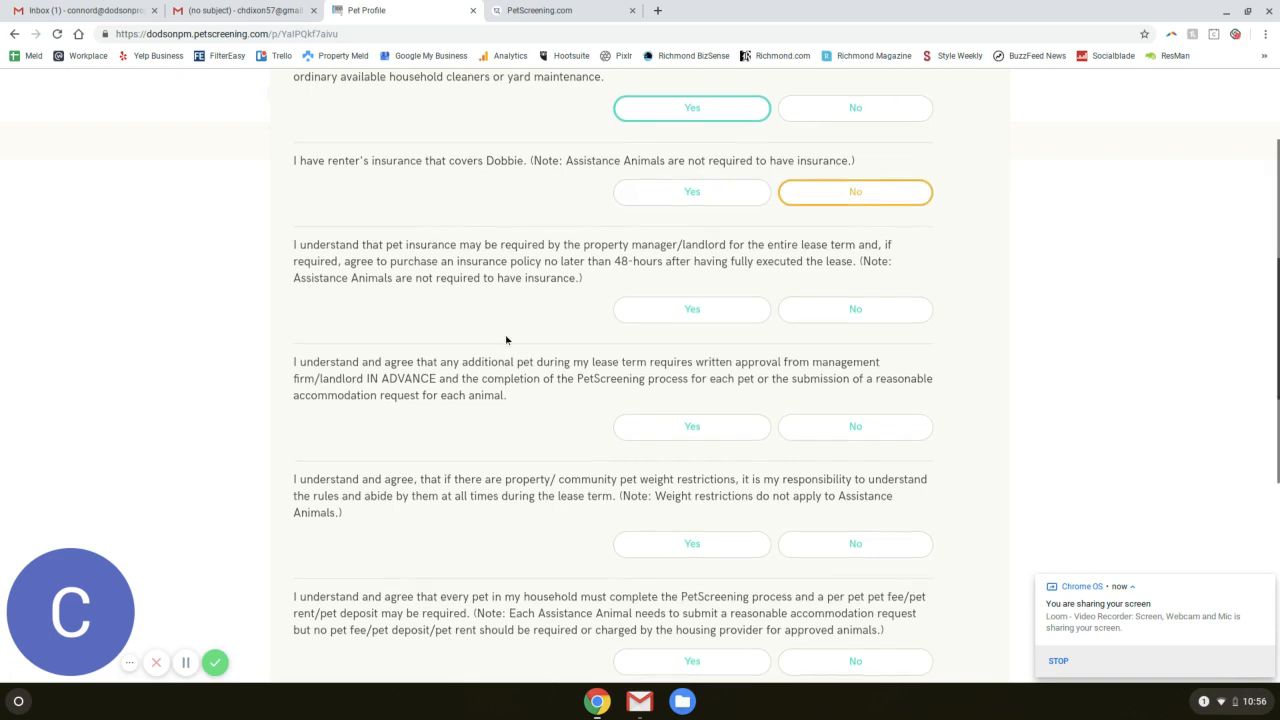
# Answer Yes to the statements on required pet insurance, additional pet approval, weight restrictions and screening of every household pet.
pyautogui.scroll(-2, 514, 320)
pyautogui.scroll(-3, 286, 200)
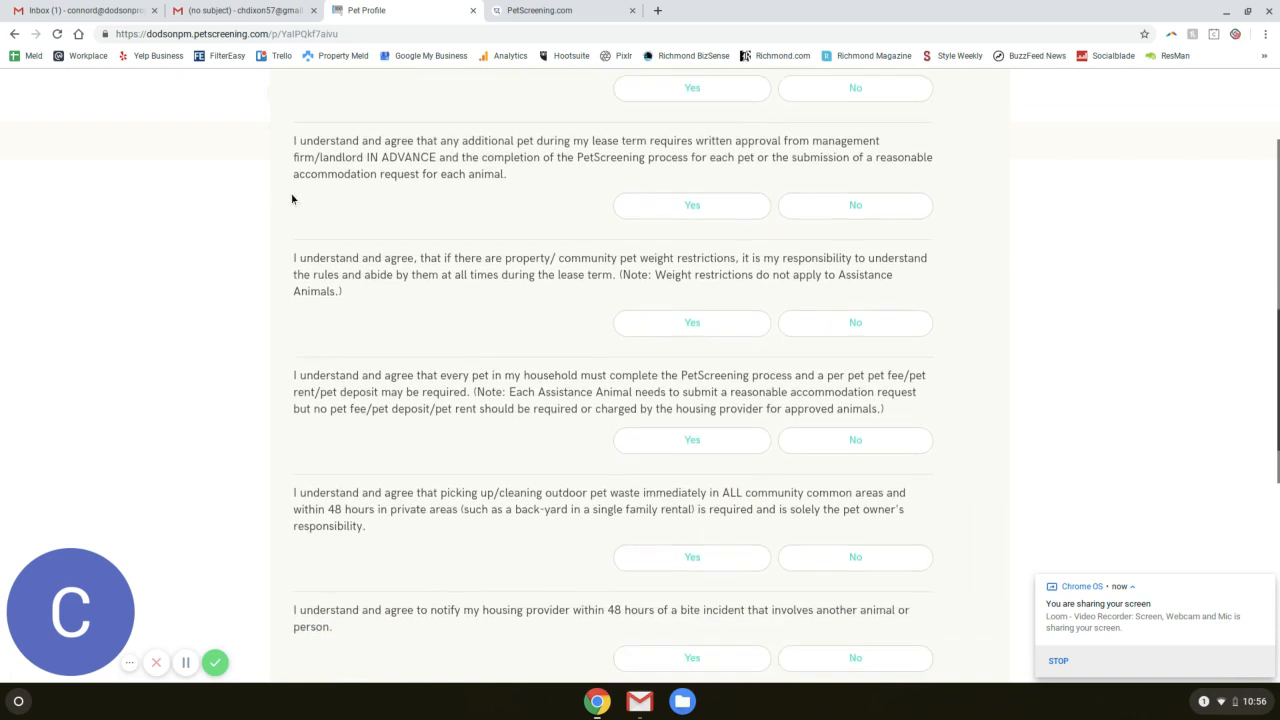
pyautogui.scroll(-3, 397, 320)
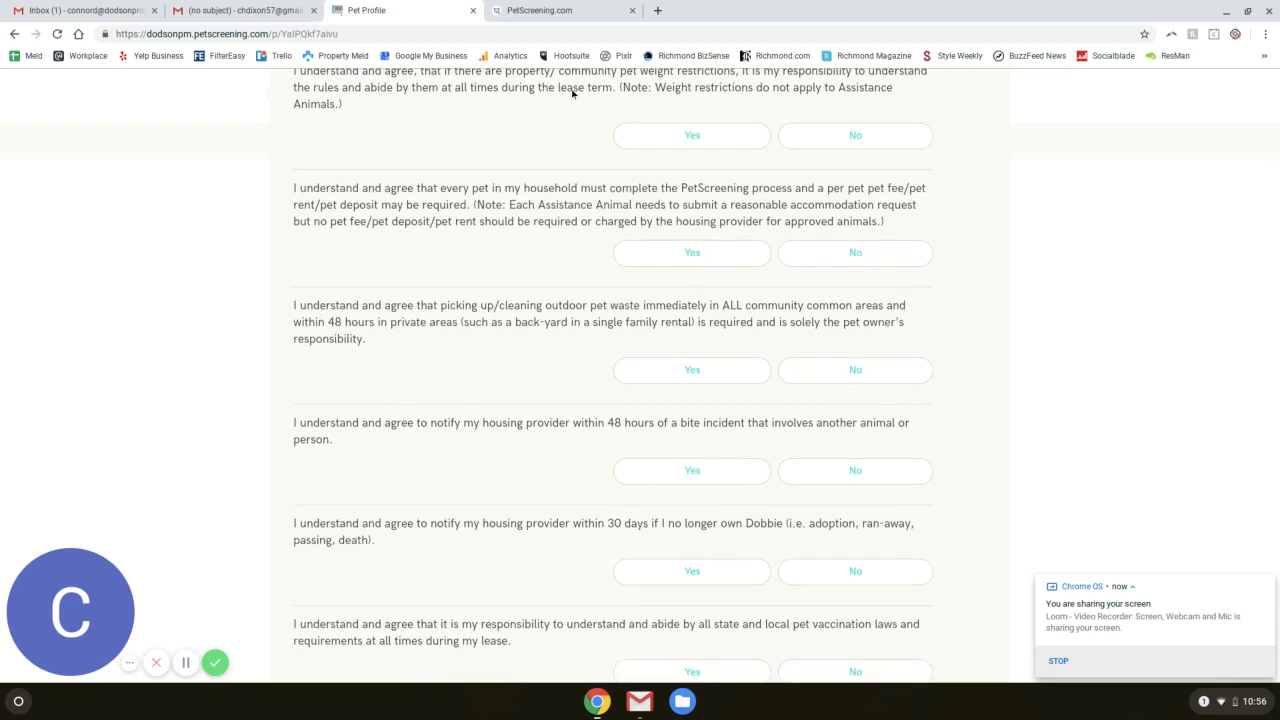
pyautogui.scroll(5, 589, 277)
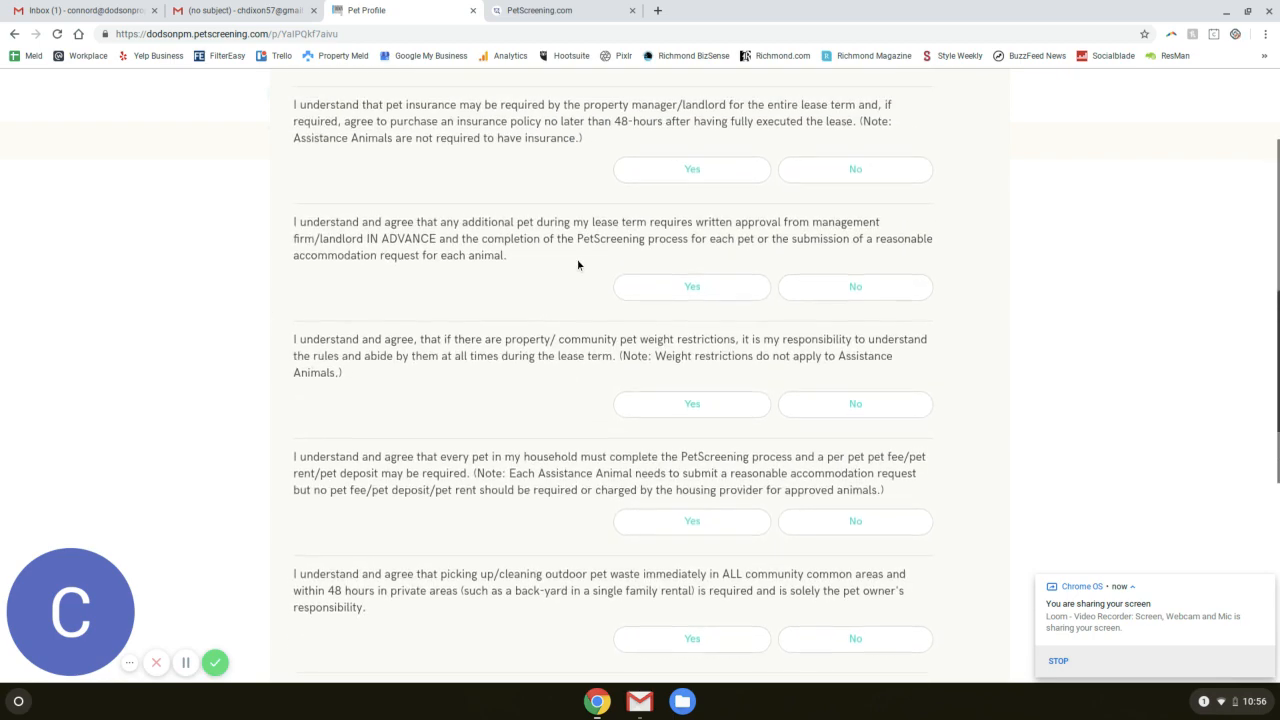
pyautogui.scroll(-1, 578, 263)
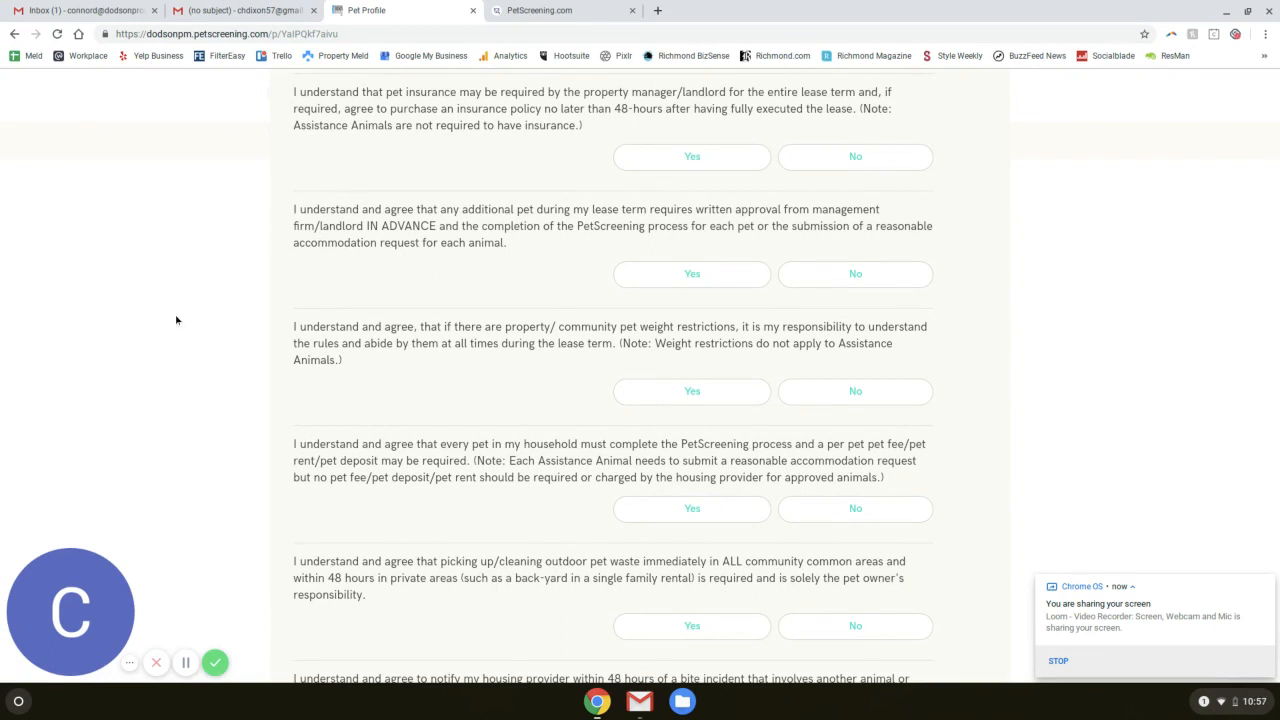
pyautogui.click(694, 157)
pyautogui.click(674, 284)
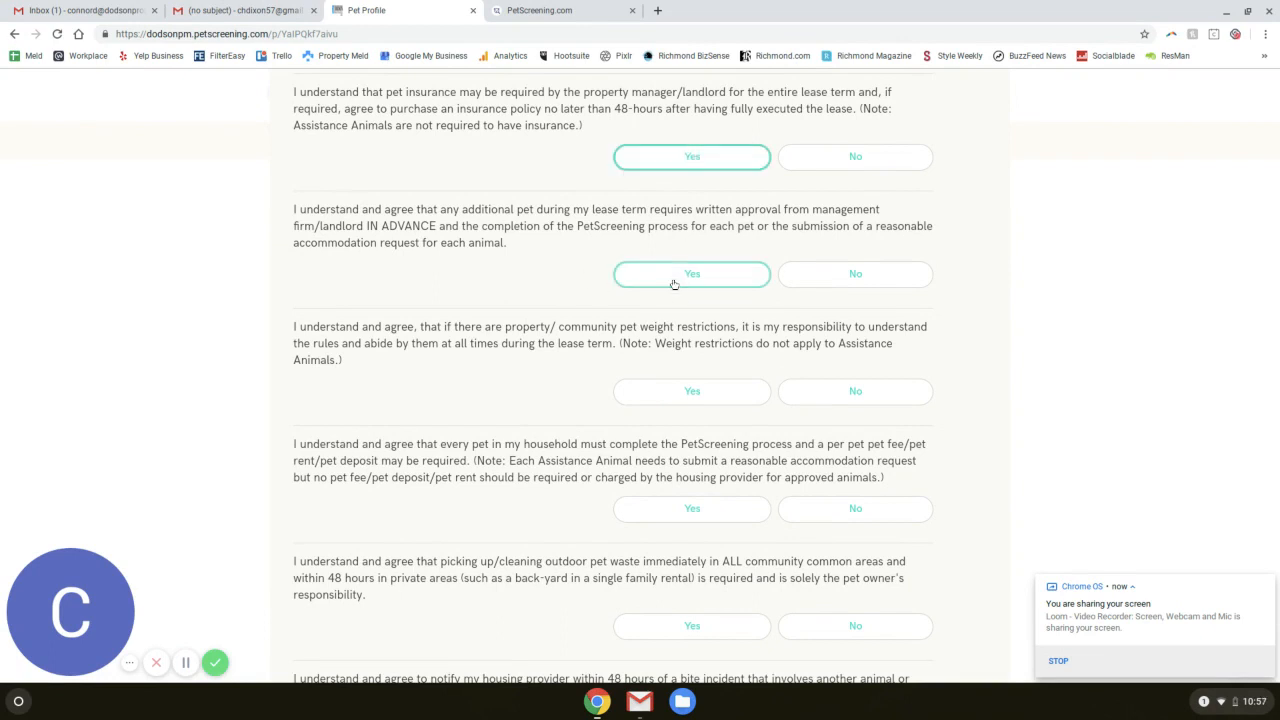
pyautogui.click(694, 390)
pyautogui.click(709, 511)
# Answer Yes to the statements on waste pickup, 48-hour bite notification, 30-day ownership notification and vaccination laws.
pyautogui.scroll(-3, 650, 336)
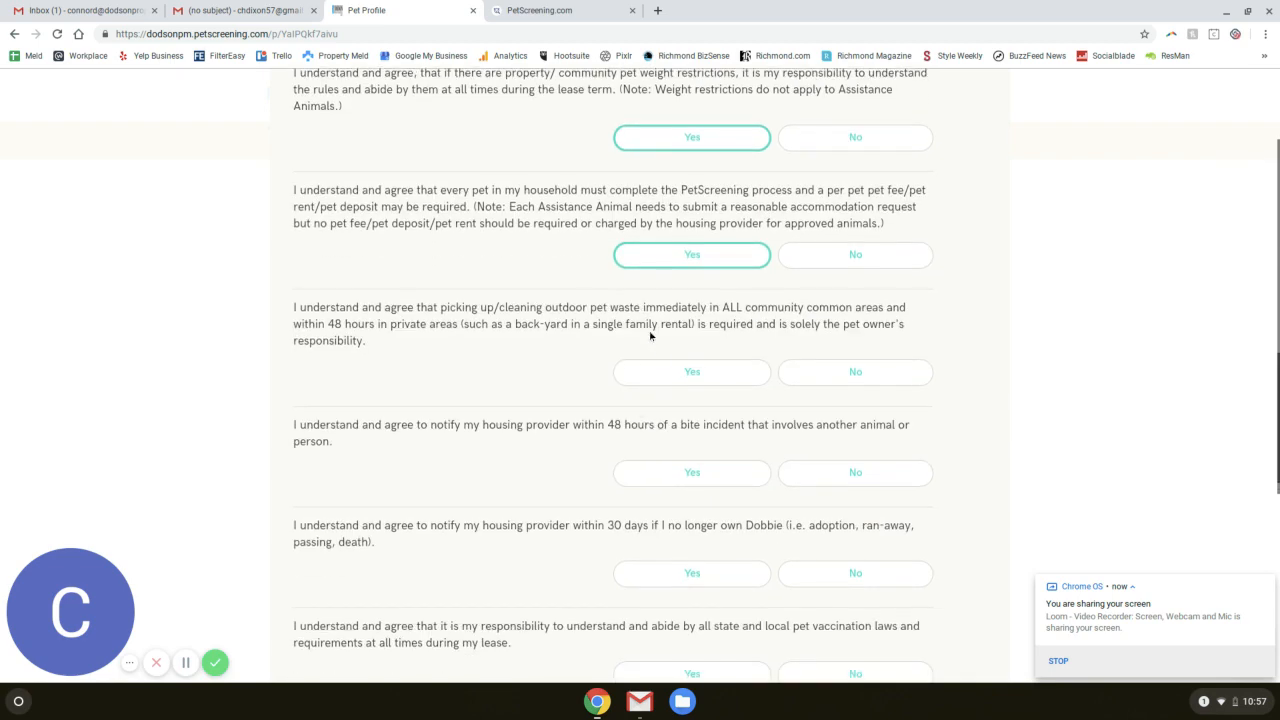
pyautogui.click(669, 372)
pyautogui.click(652, 471)
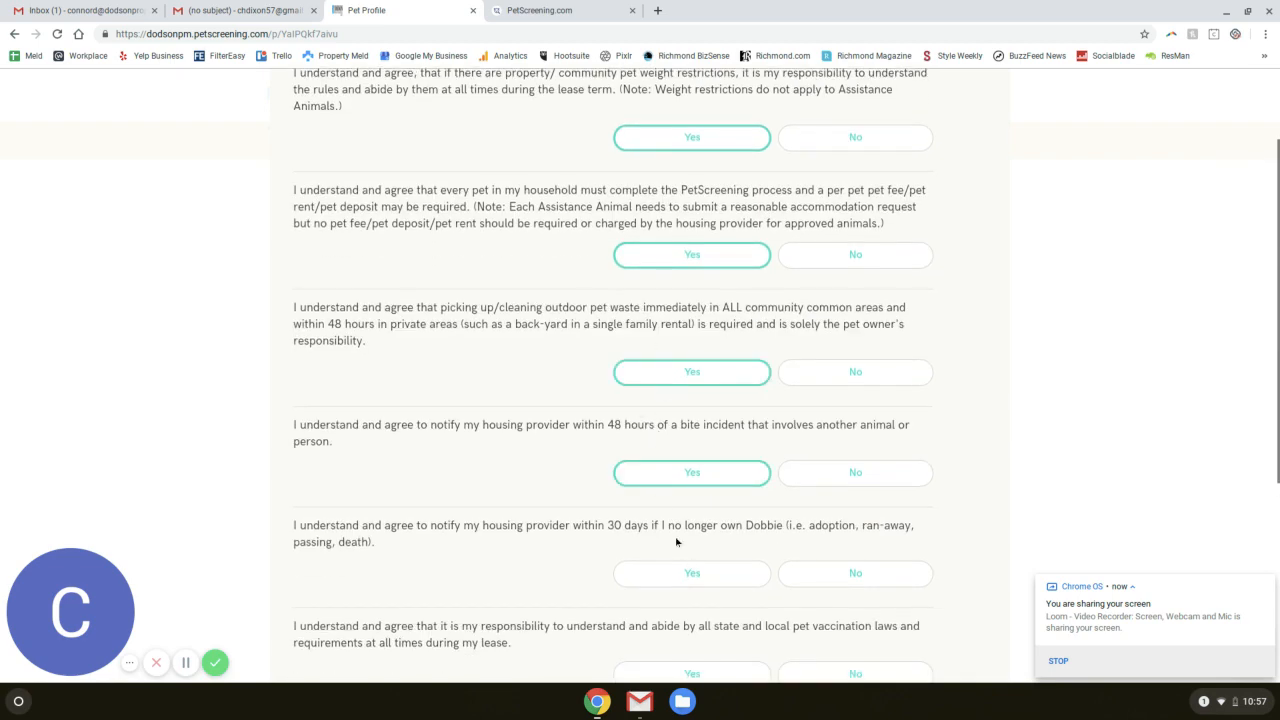
pyautogui.click(665, 570)
pyautogui.scroll(-2, 637, 487)
pyautogui.click(641, 480)
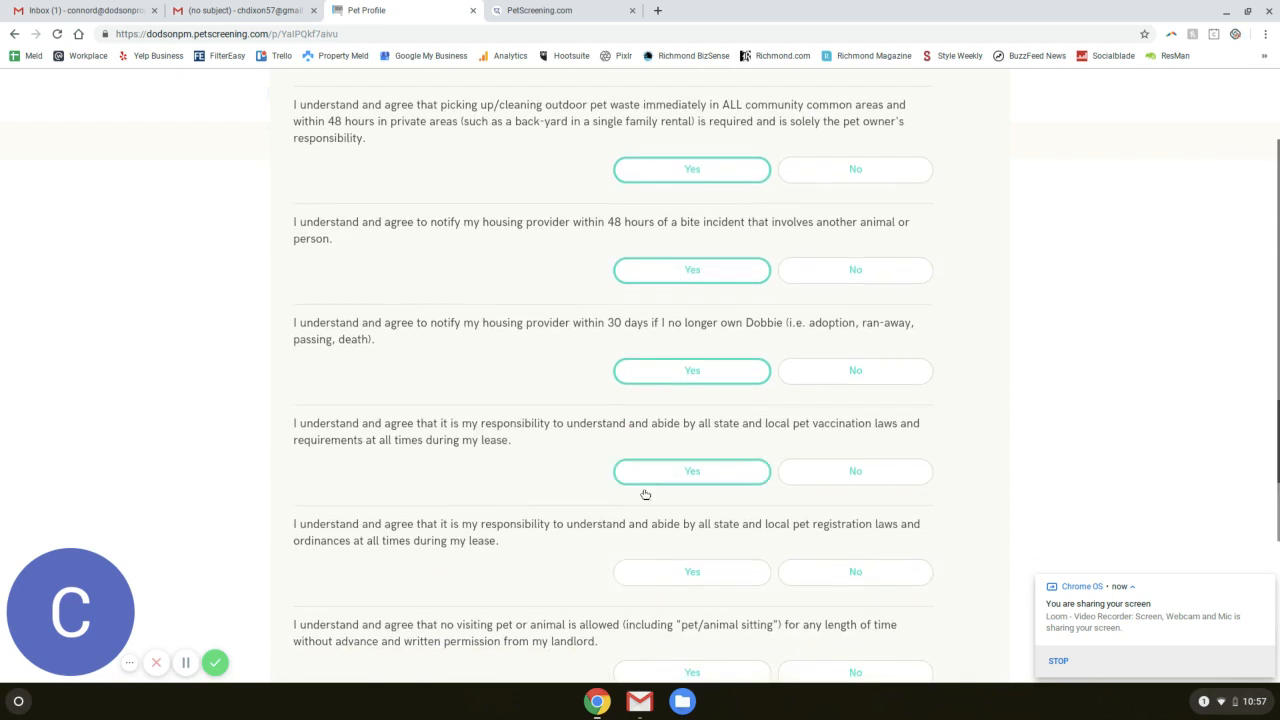
# Answer Yes to the statements on pet registration laws, visiting animals and animal waste DNA testing.
pyautogui.click(666, 573)
pyautogui.scroll(-3, 668, 503)
pyautogui.click(668, 400)
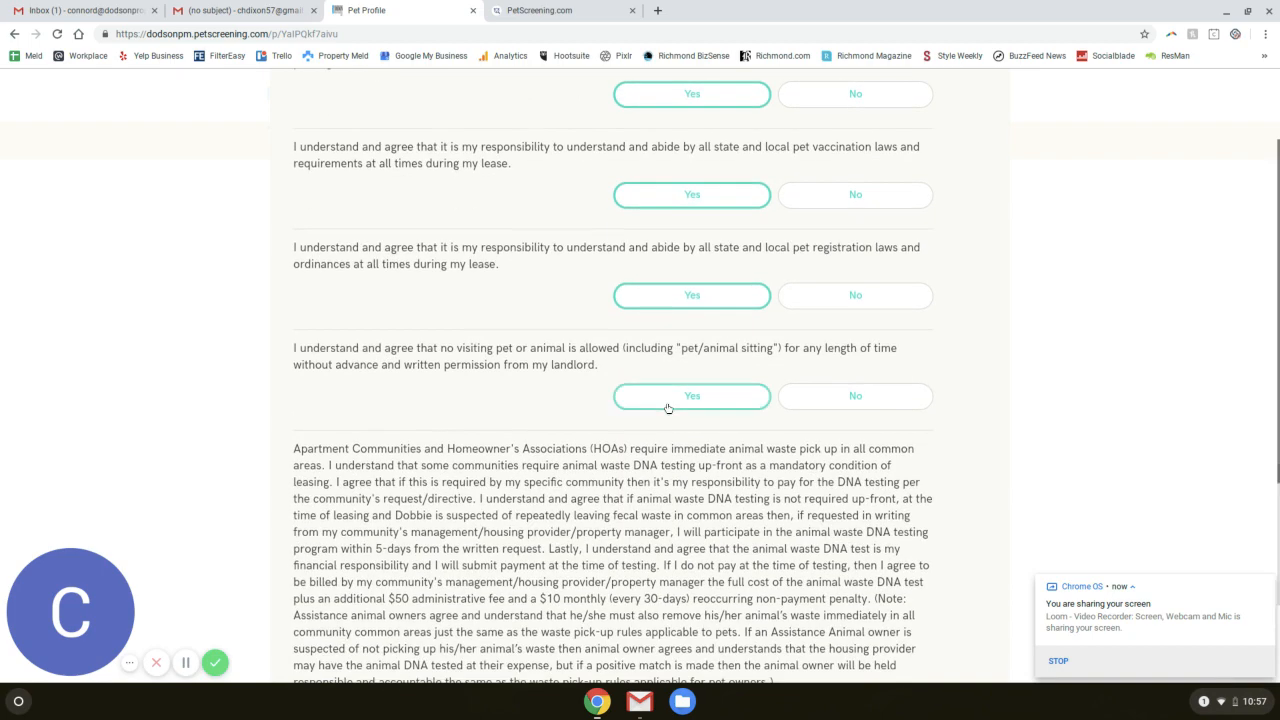
pyautogui.scroll(-1, 672, 408)
pyautogui.scroll(-1, 672, 408)
pyautogui.click(675, 568)
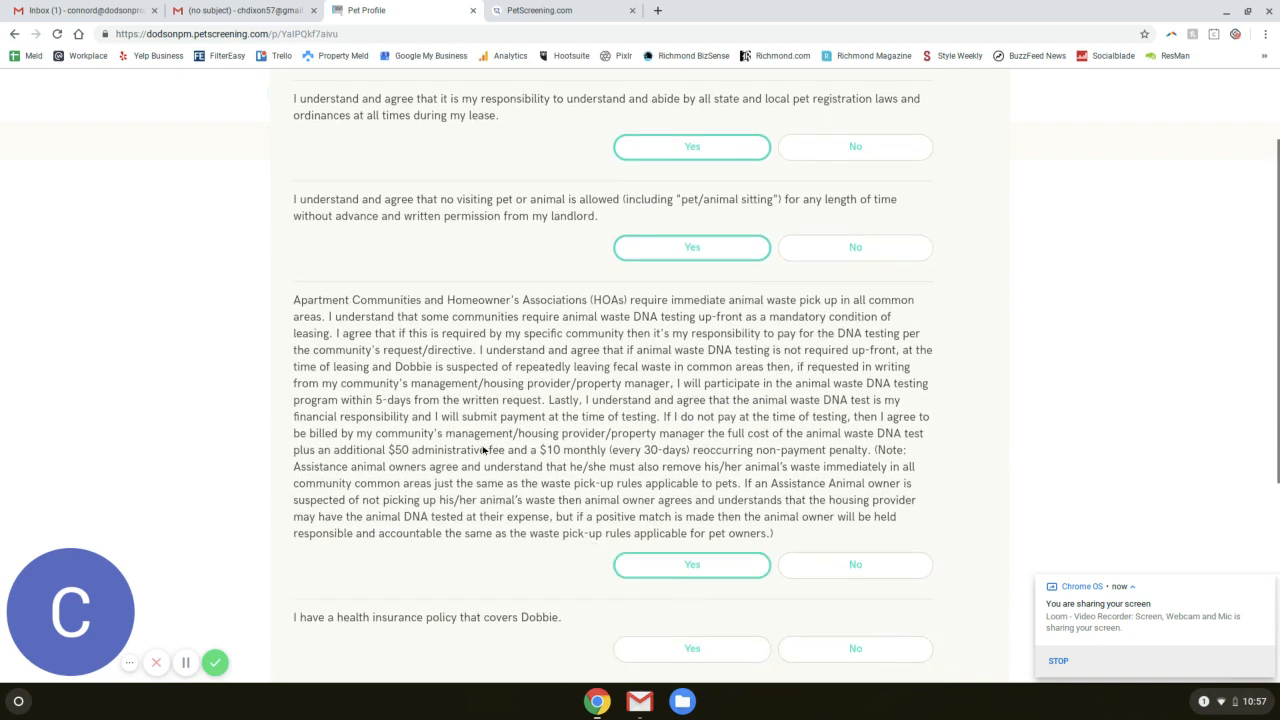
# Answer No to having a health insurance policy that covers the dog and return to the pet profile.
pyautogui.scroll(-1, 615, 443)
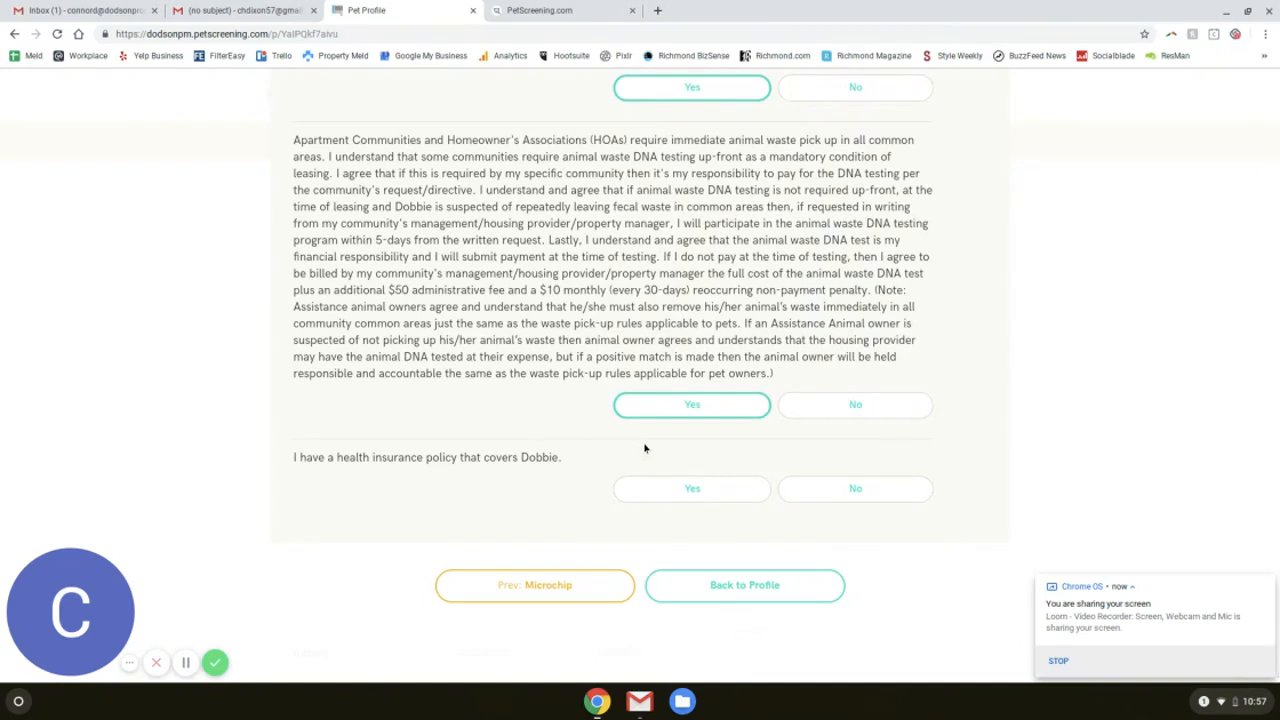
pyautogui.click(685, 492)
pyautogui.scroll(-2, 823, 460)
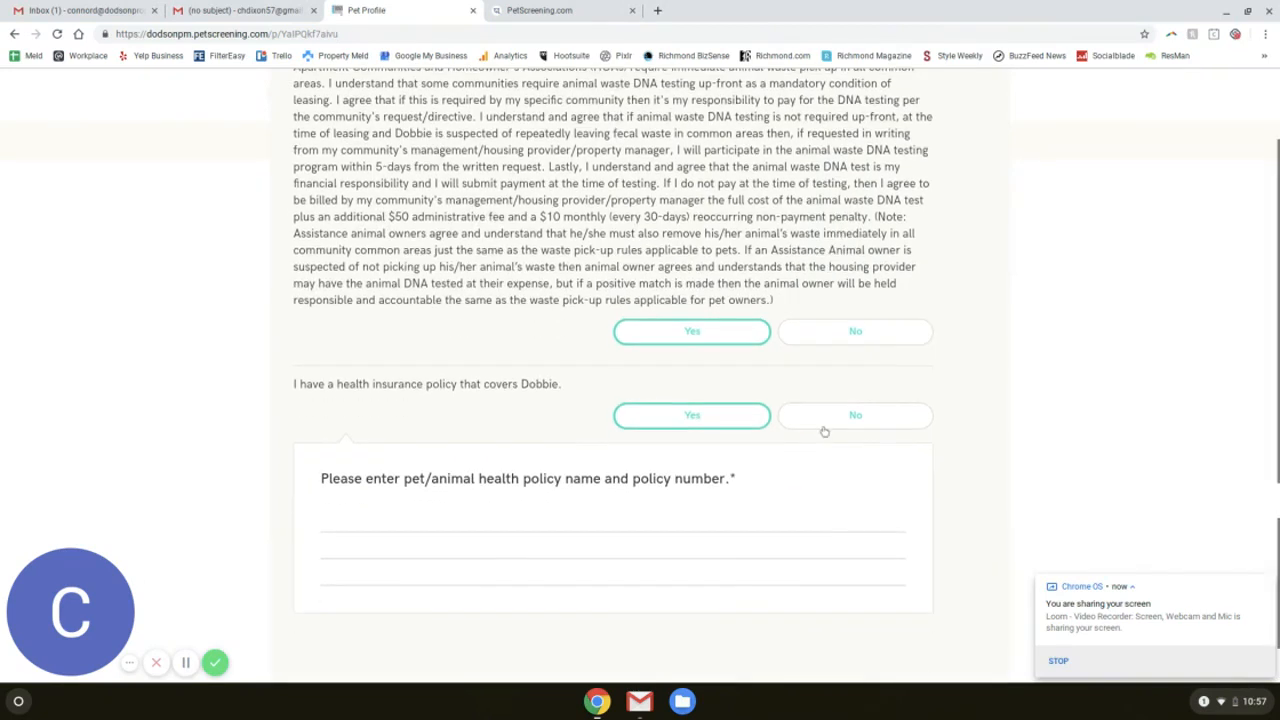
pyautogui.click(824, 428)
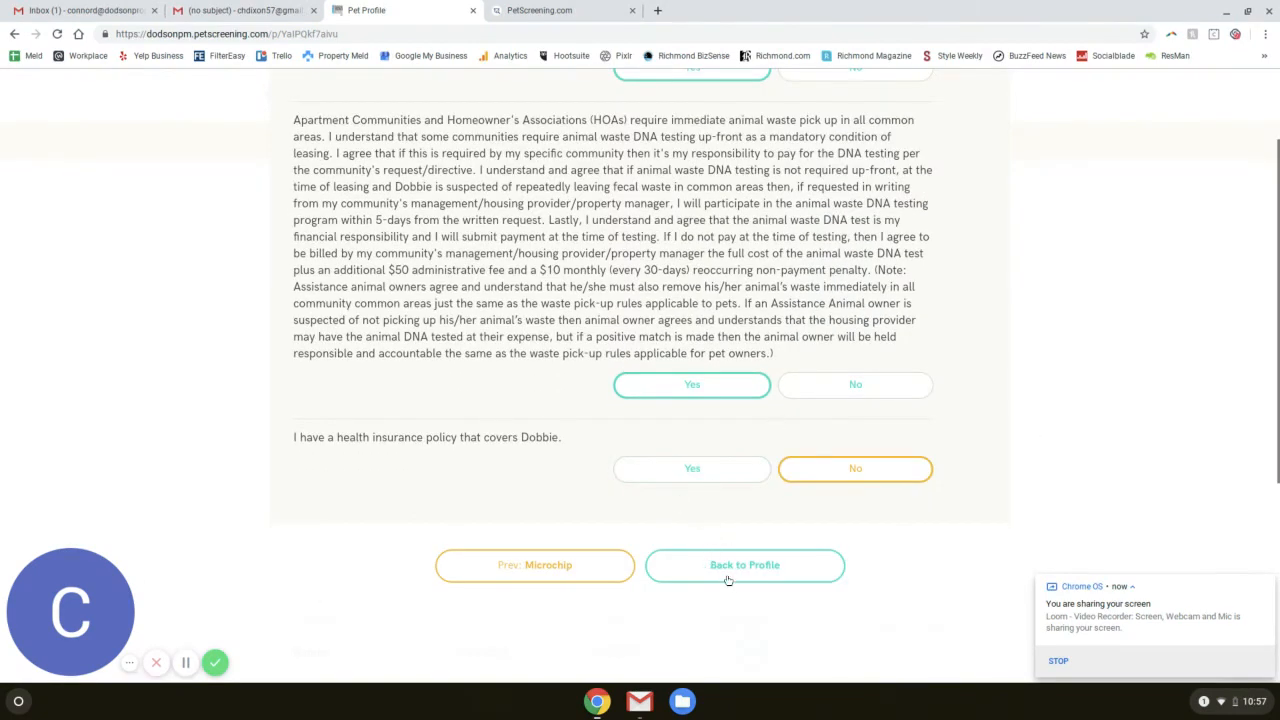
pyautogui.click(756, 566)
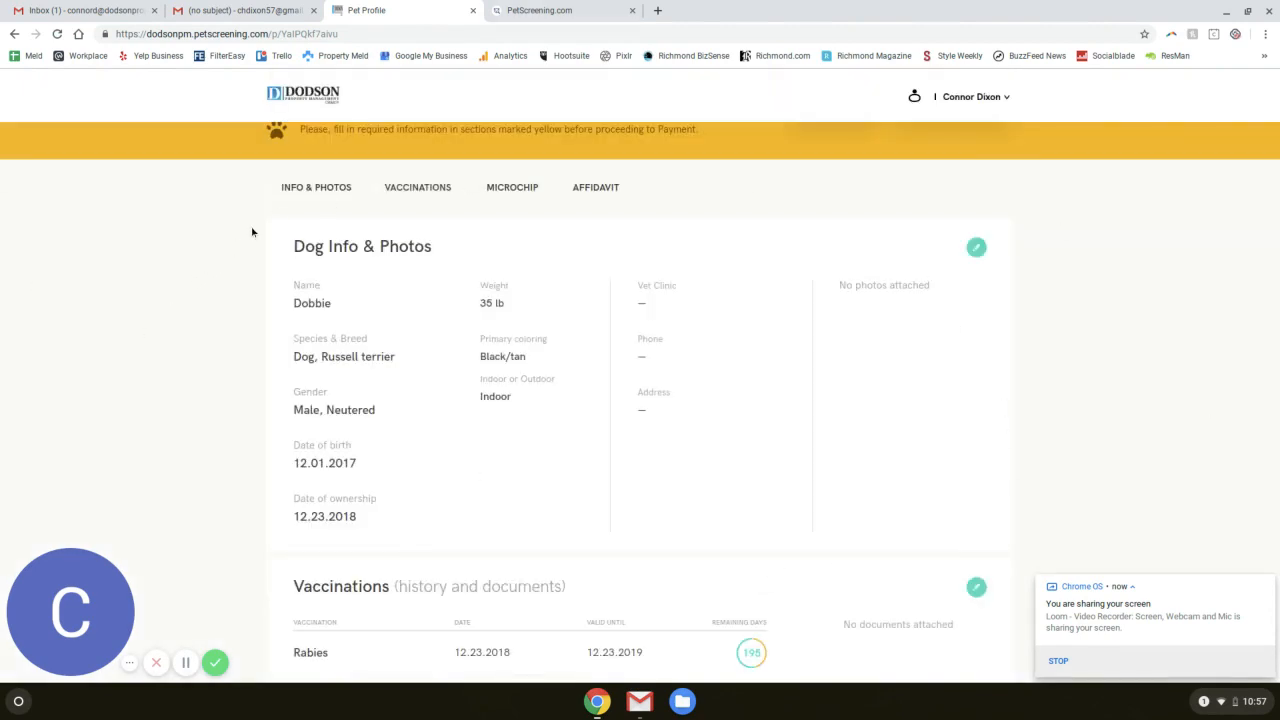
# Review the completed profile from dog info to affidavit, including the vet and photo upload fields in the Dog Info & Photos form.
pyautogui.scroll(-2, 217, 326)
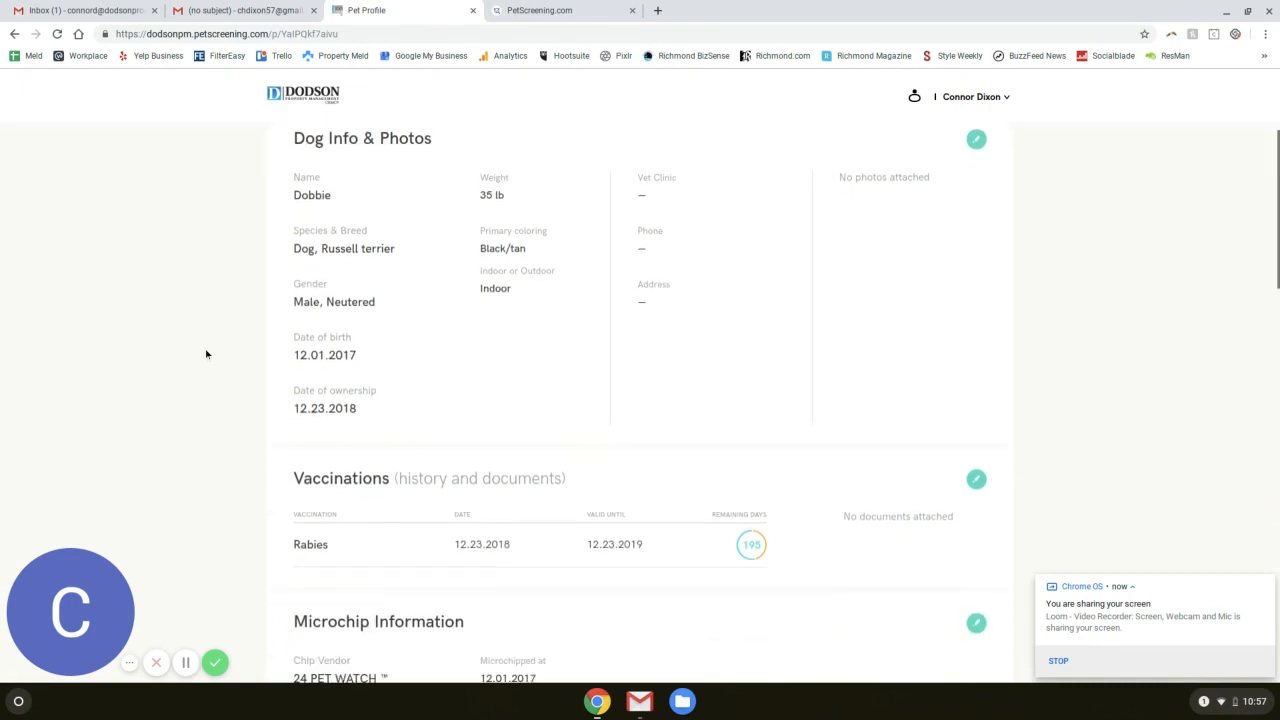
pyautogui.scroll(-2, 206, 354)
pyautogui.scroll(3, 206, 354)
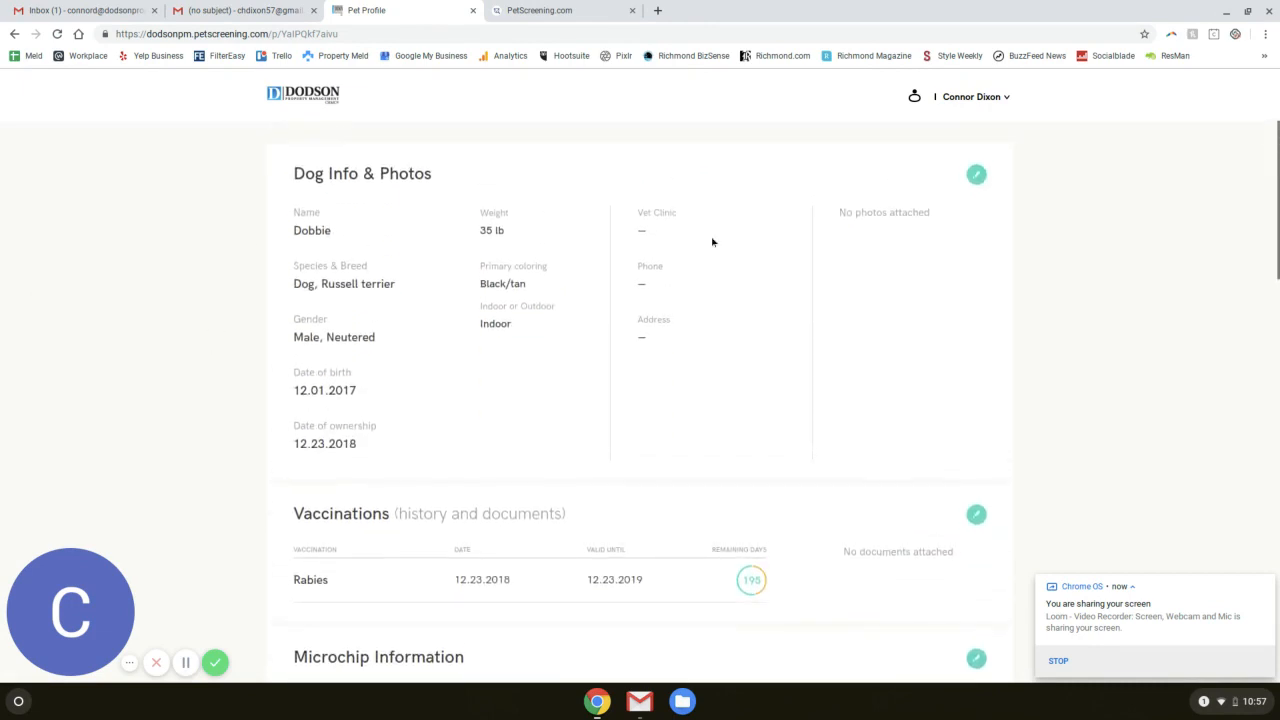
pyautogui.click(976, 175)
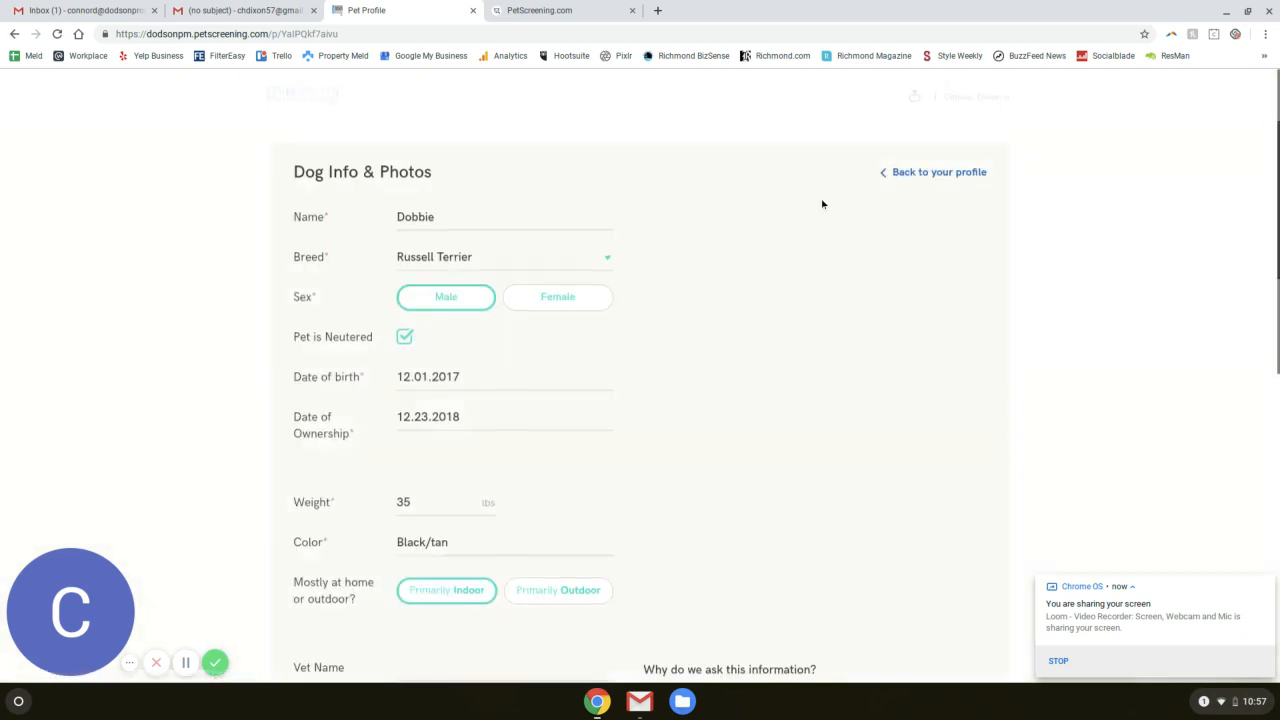
pyautogui.scroll(-6, 580, 288)
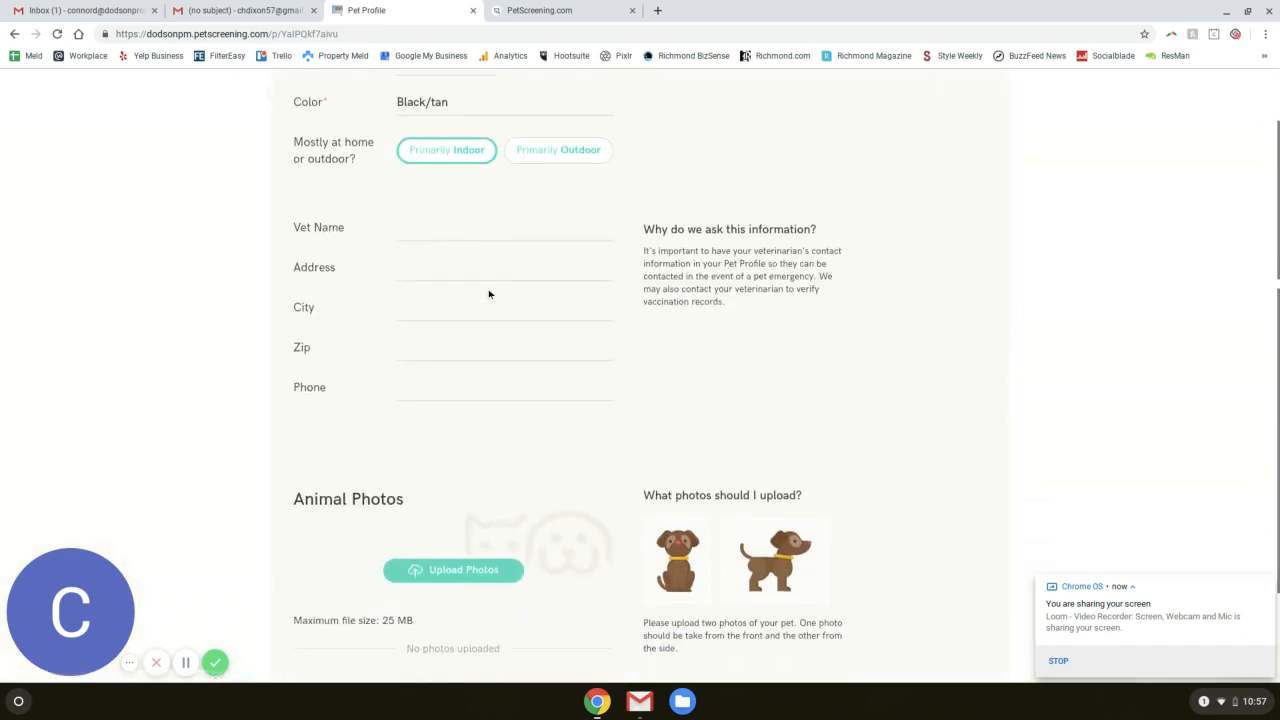
pyautogui.click(586, 621)
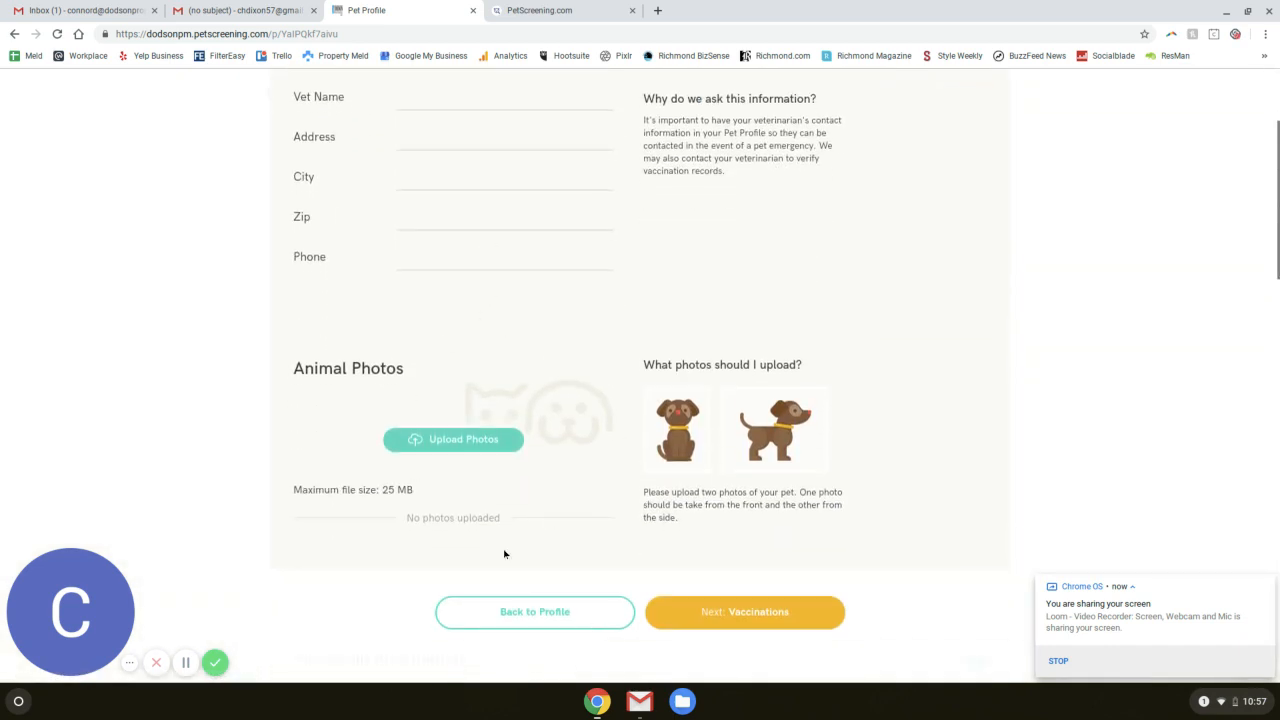
pyautogui.scroll(-3, 226, 283)
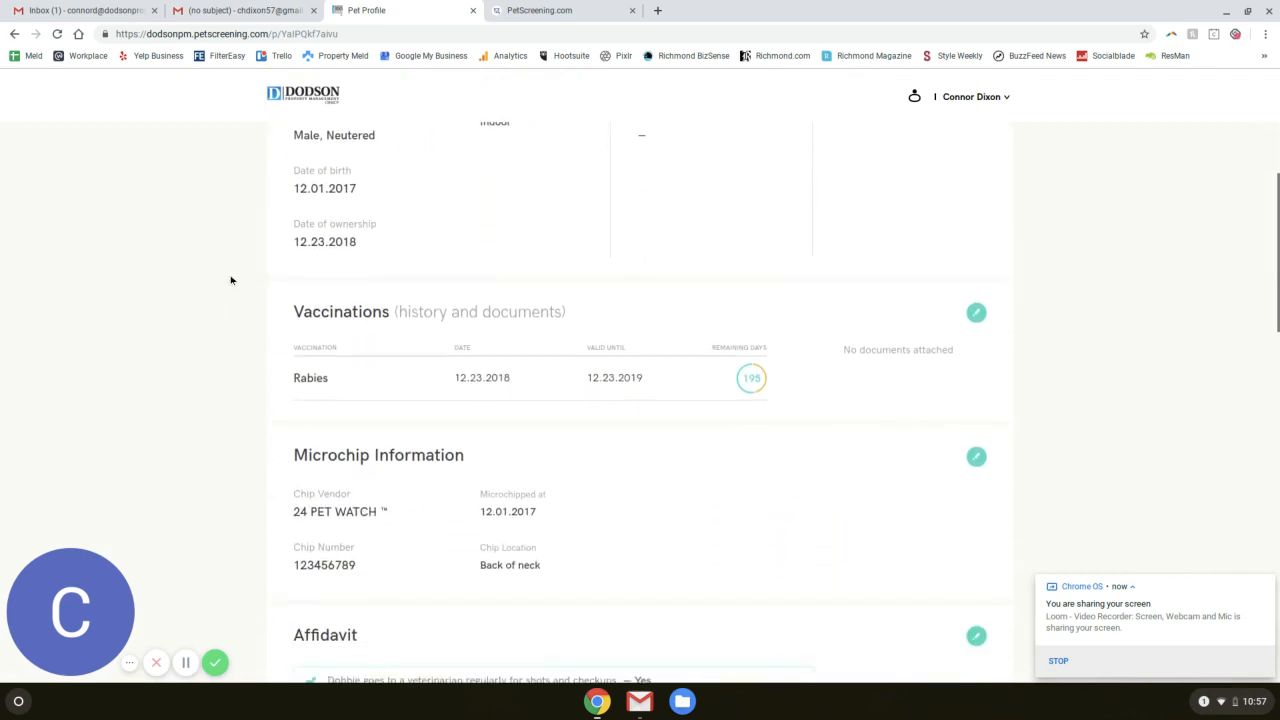
pyautogui.scroll(-1, 266, 268)
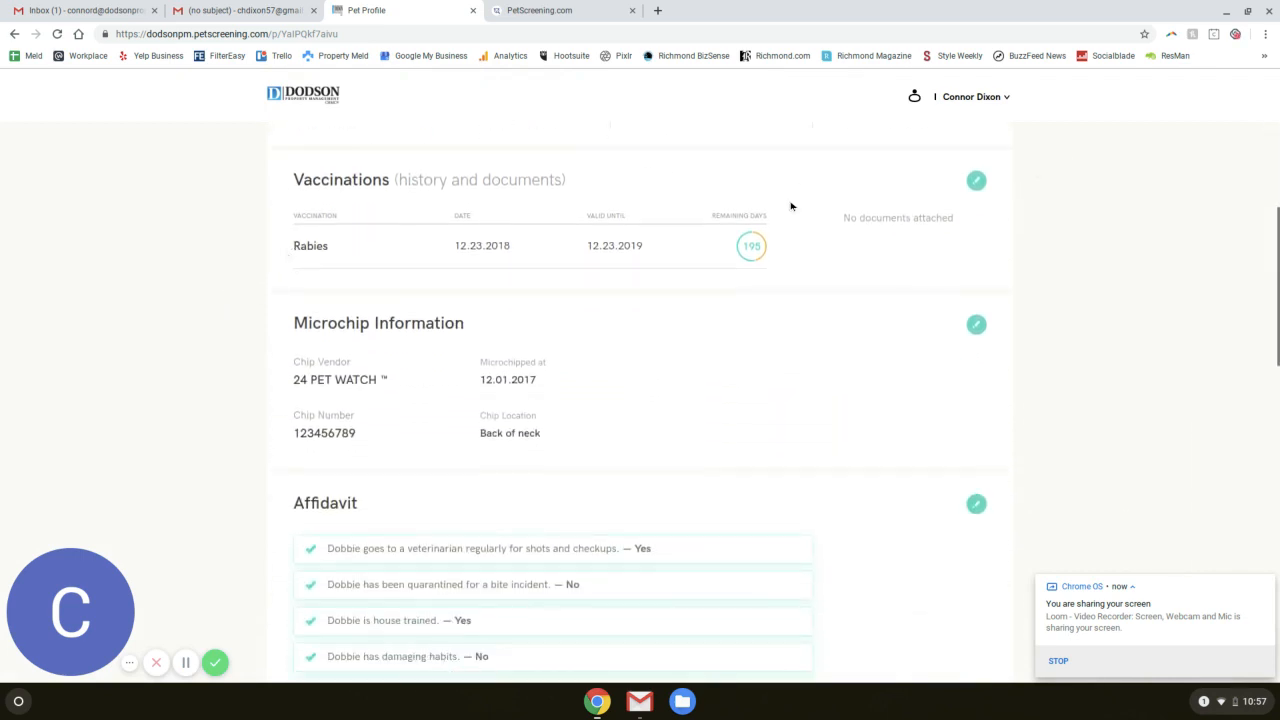
pyautogui.scroll(-4, 751, 226)
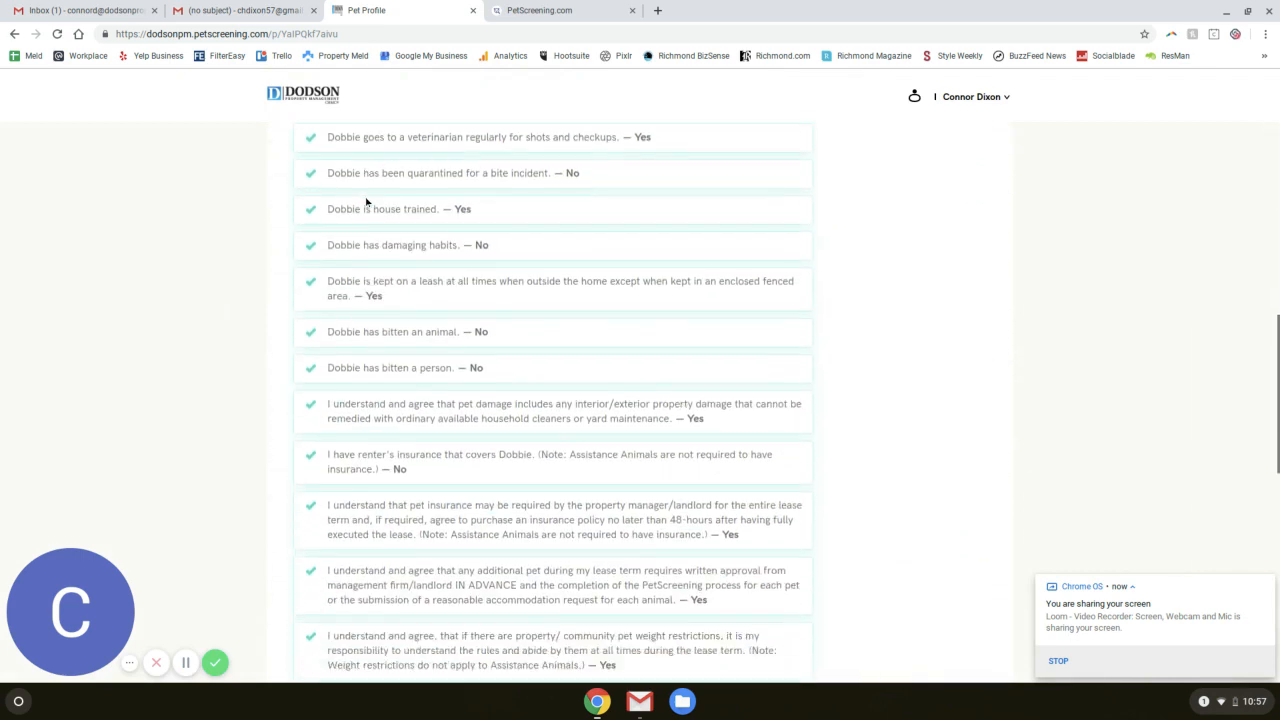
pyautogui.scroll(-10, 366, 203)
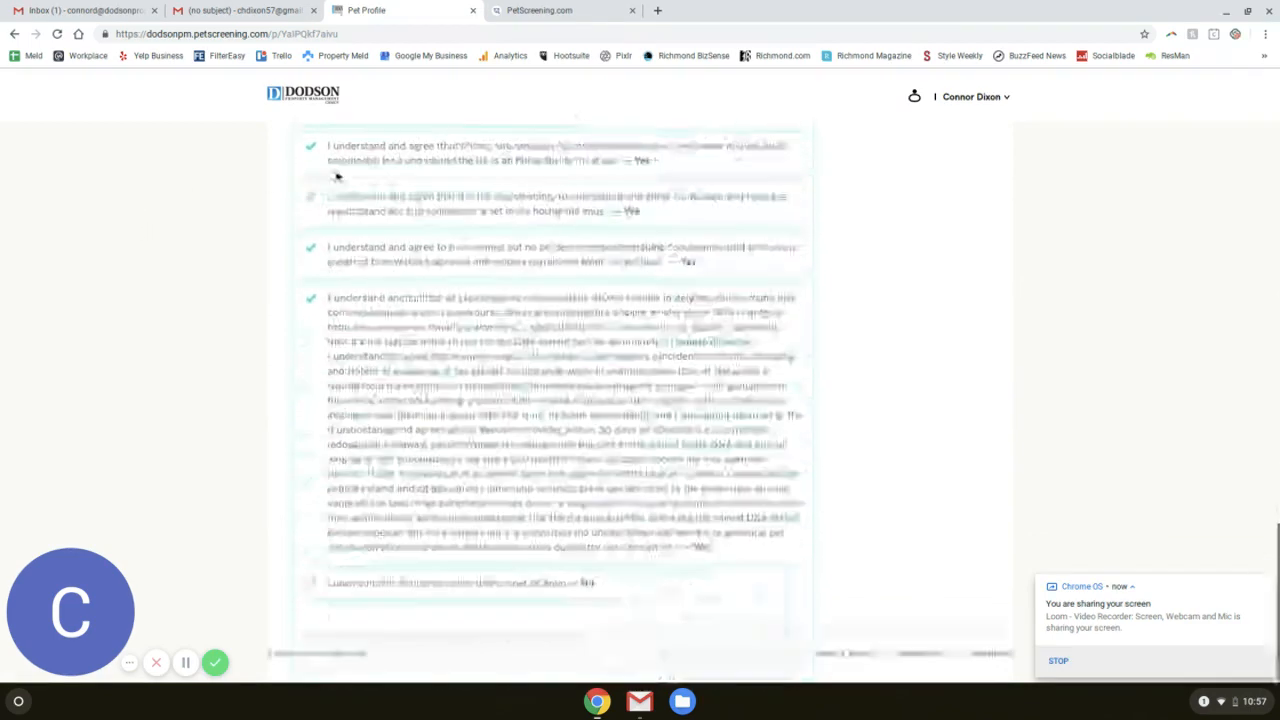
pyautogui.scroll(15, 786, 246)
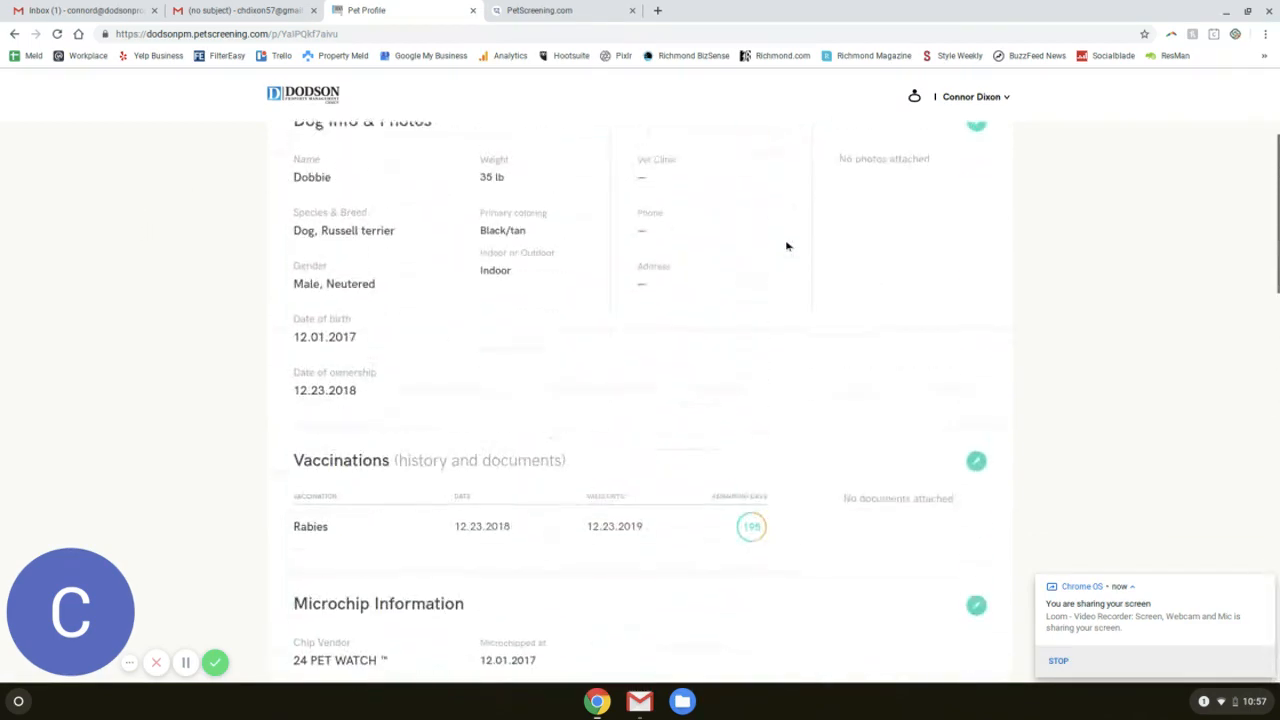
pyautogui.scroll(3, 786, 246)
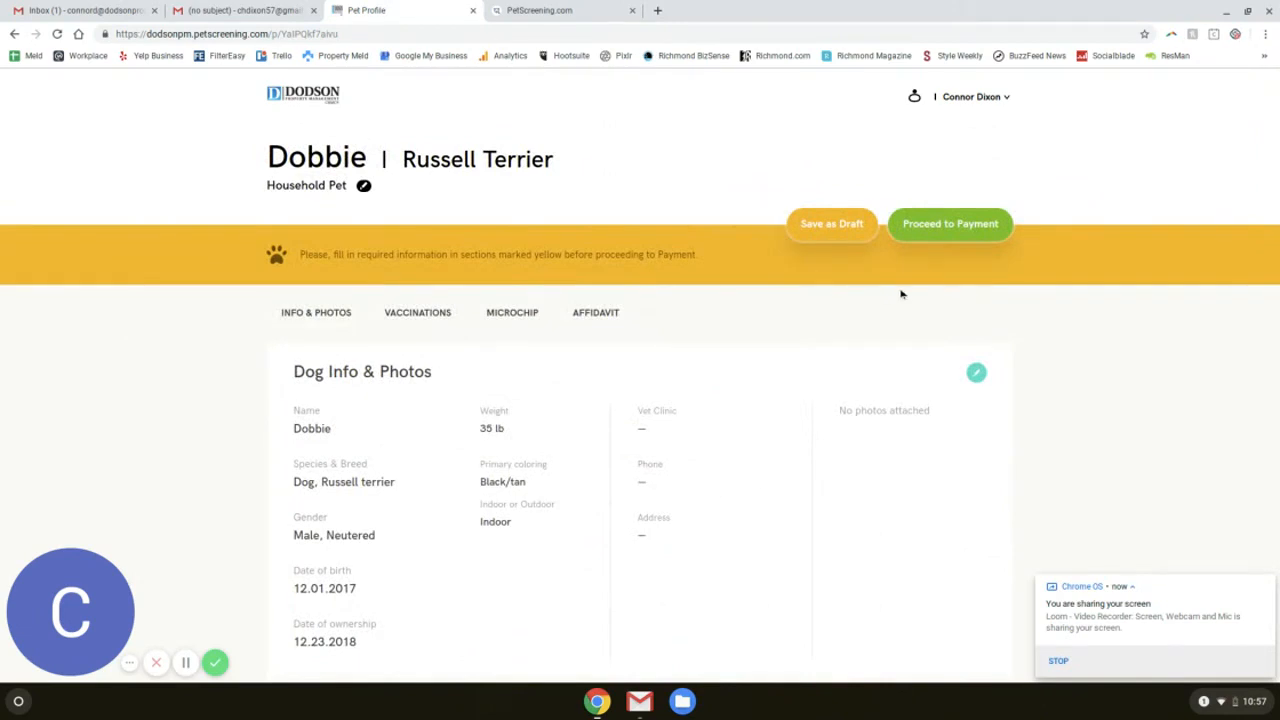
# Proceed to payment, attesting that the profile information is true and accurate.
pyautogui.click(990, 231)
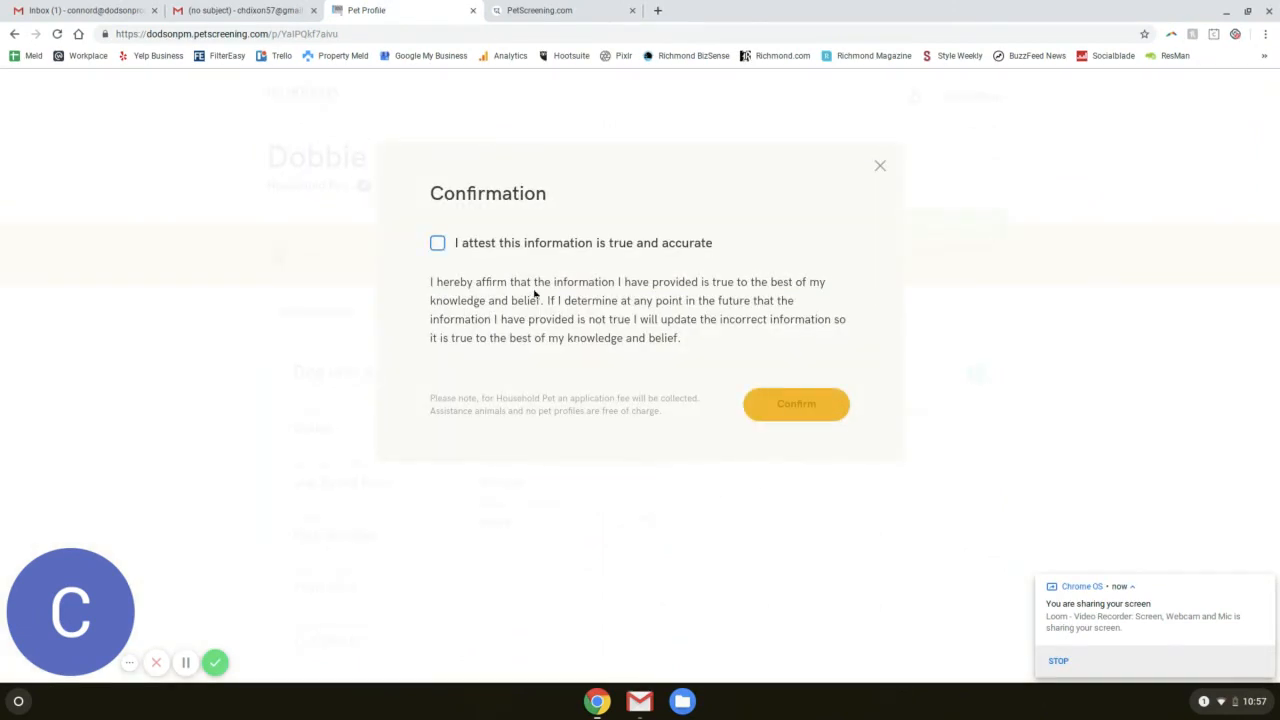
pyautogui.click(439, 245)
pyautogui.click(777, 405)
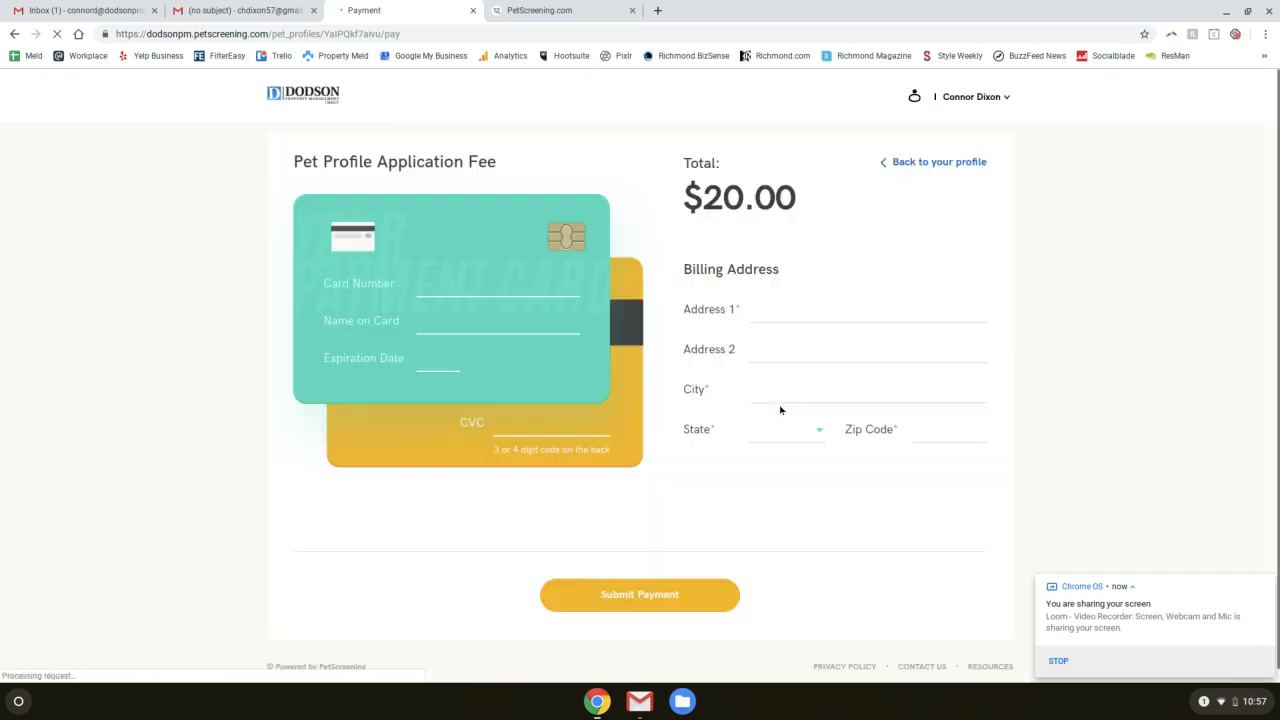